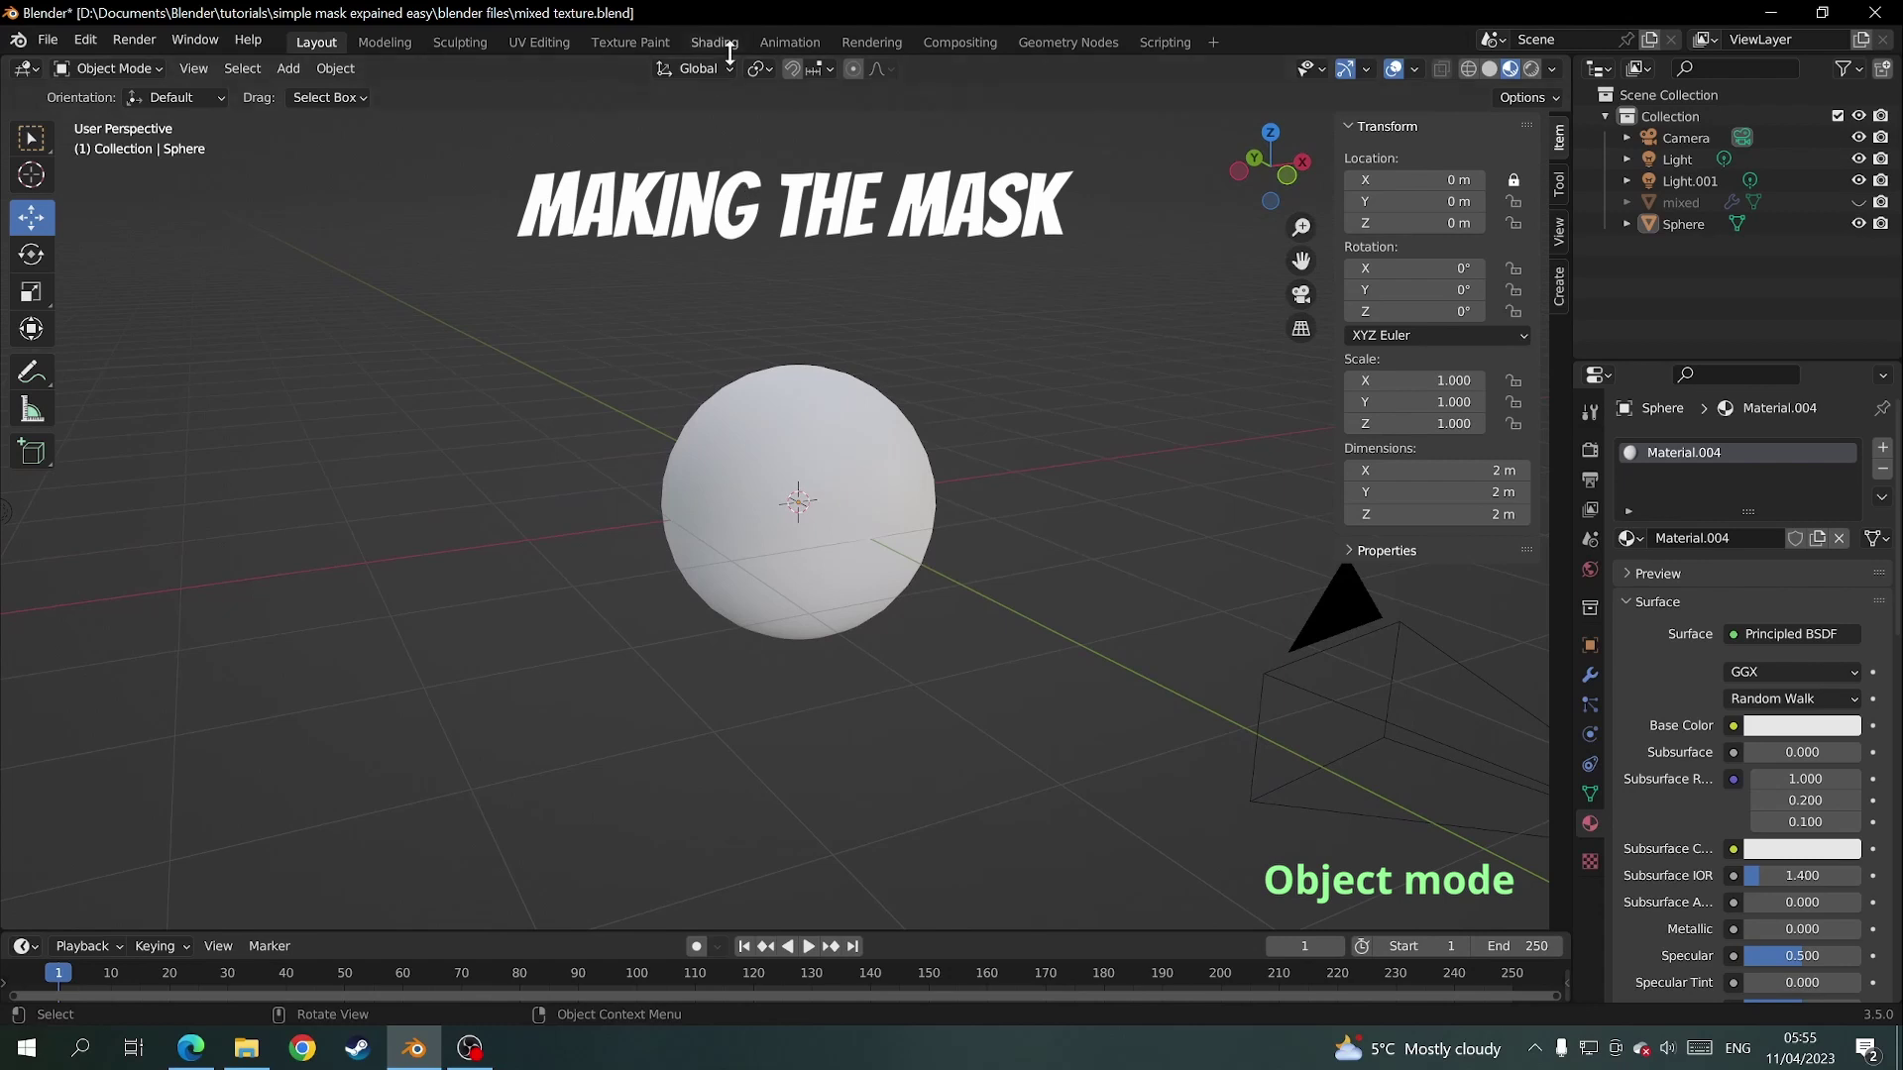
- In the Shading workspace, duplicate the Principled BSDF node and place the copy beside the original
left_click(733, 41)
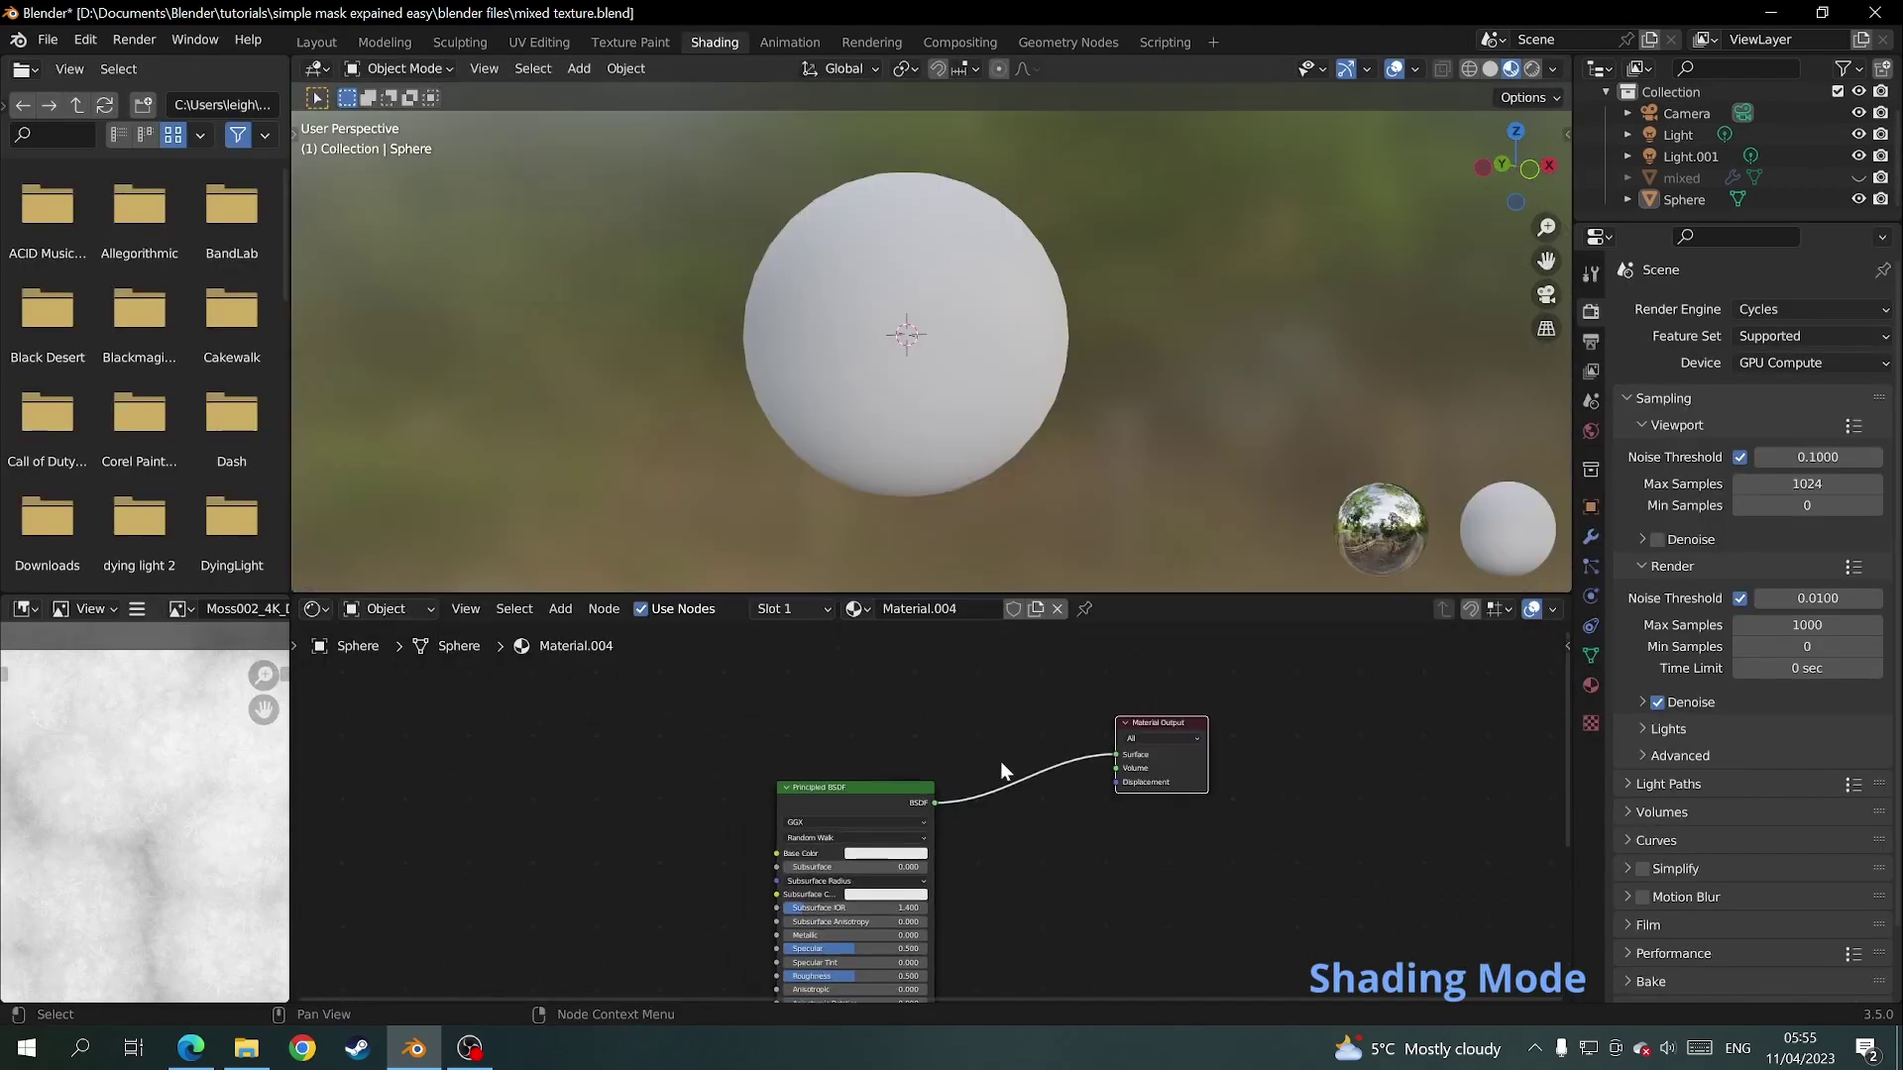
left_click(858, 785)
key("shift+d")
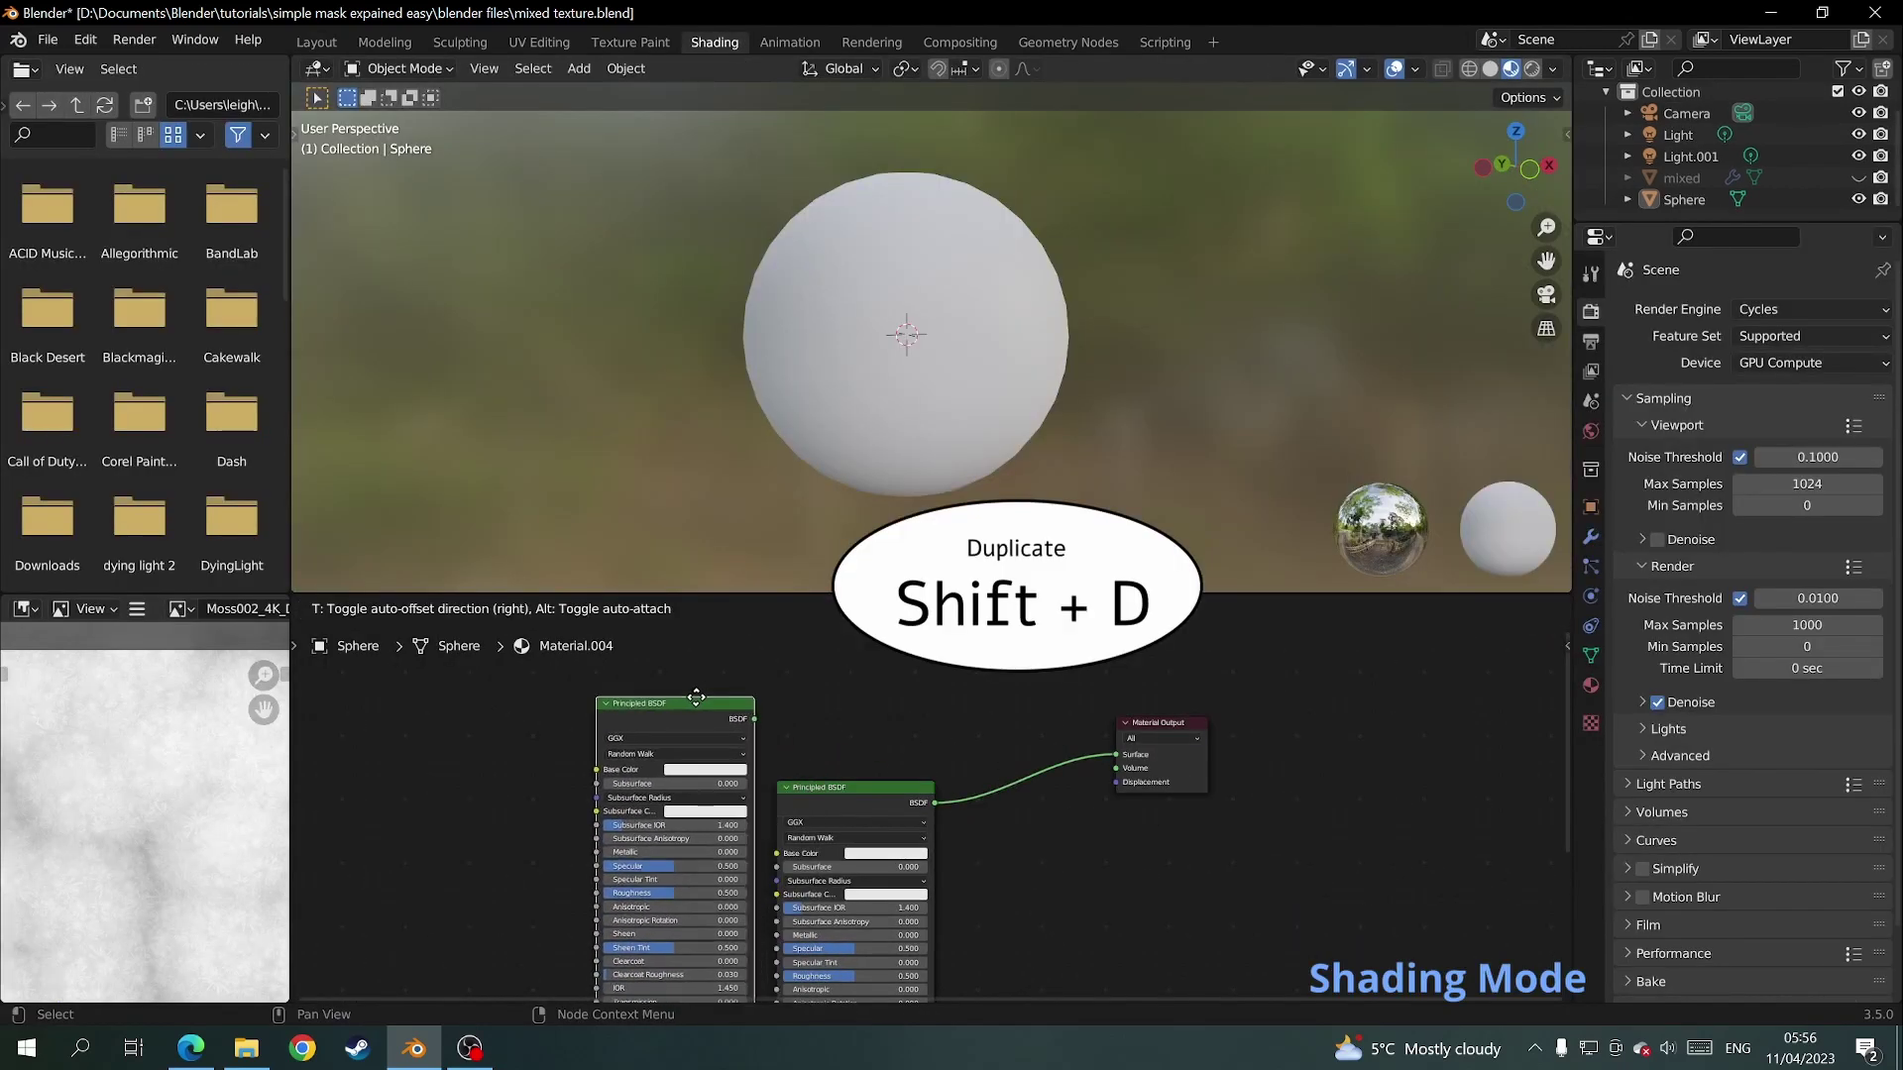
left_click(697, 697)
- Set the original Principled BSDF's base color to purple and the duplicate's base color to bright green
left_click(885, 853)
left_click(923, 740)
left_click(739, 772)
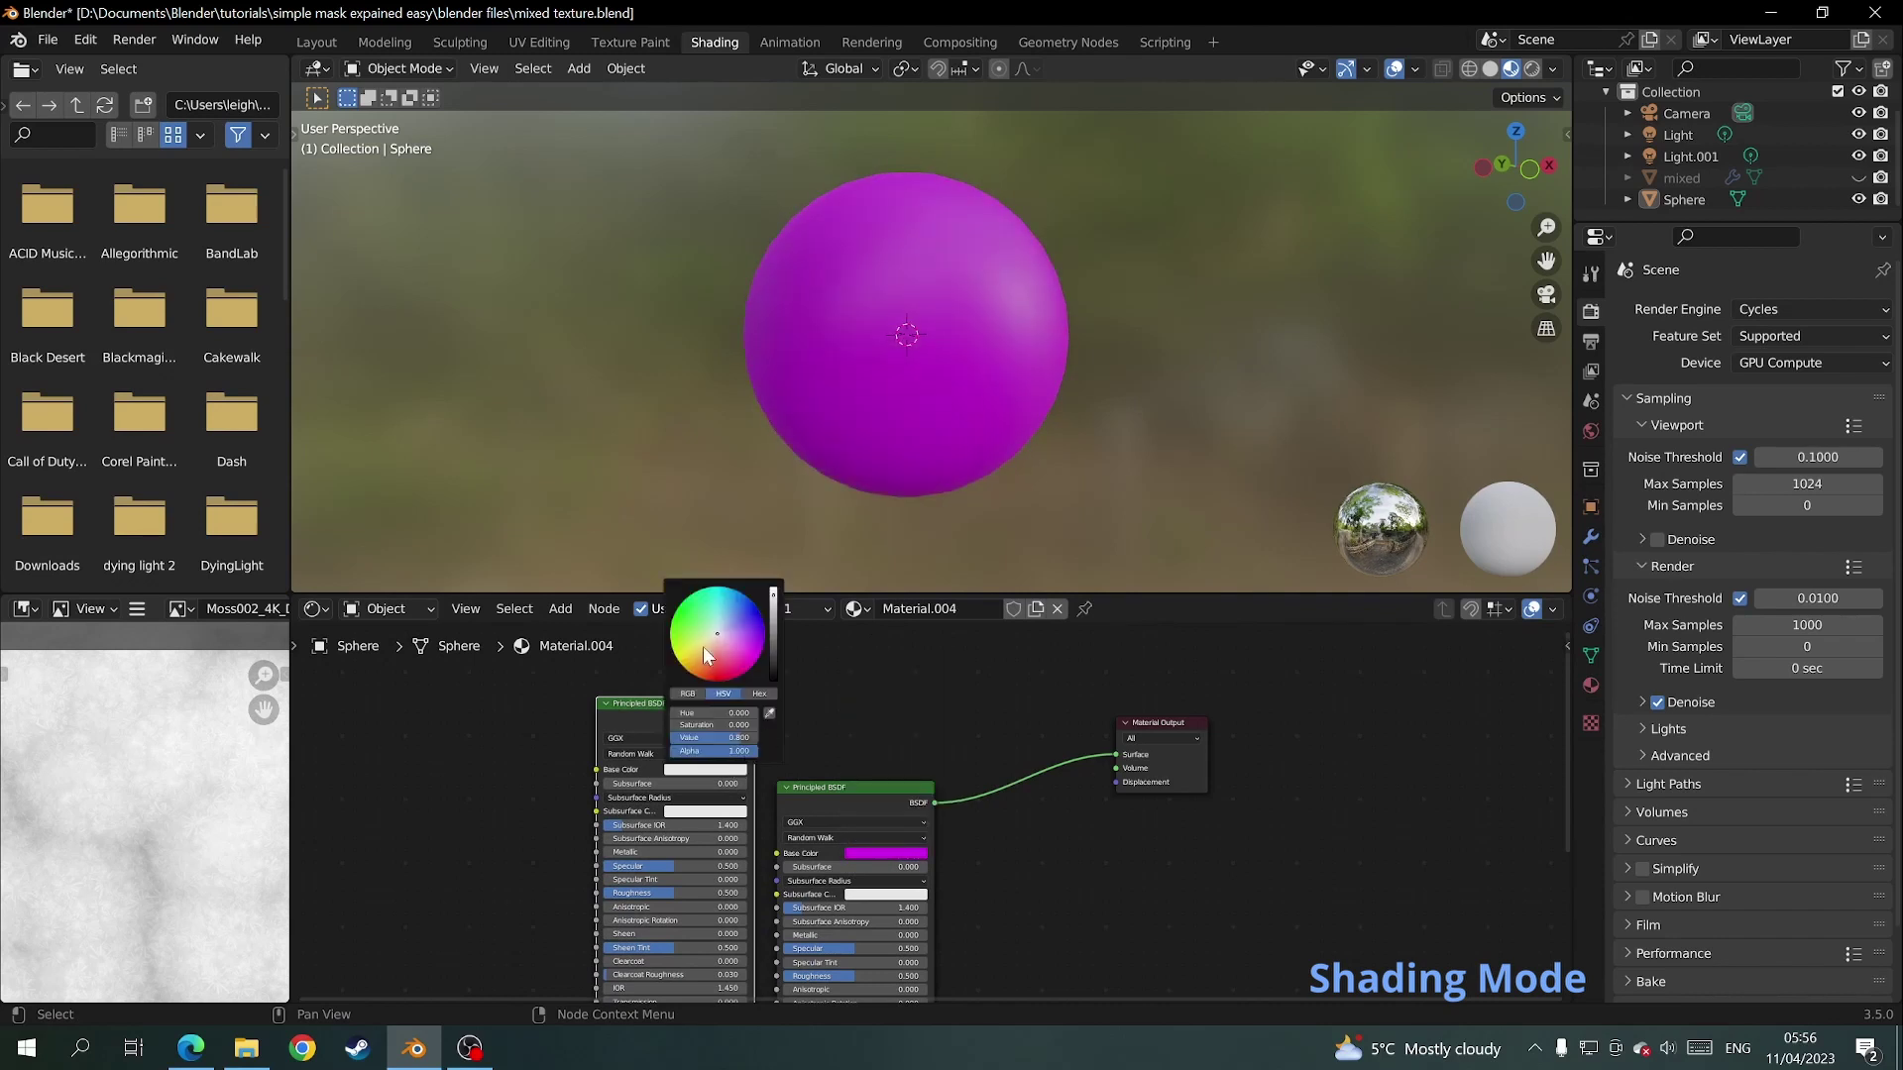
left_click_drag(704, 640, 677, 613)
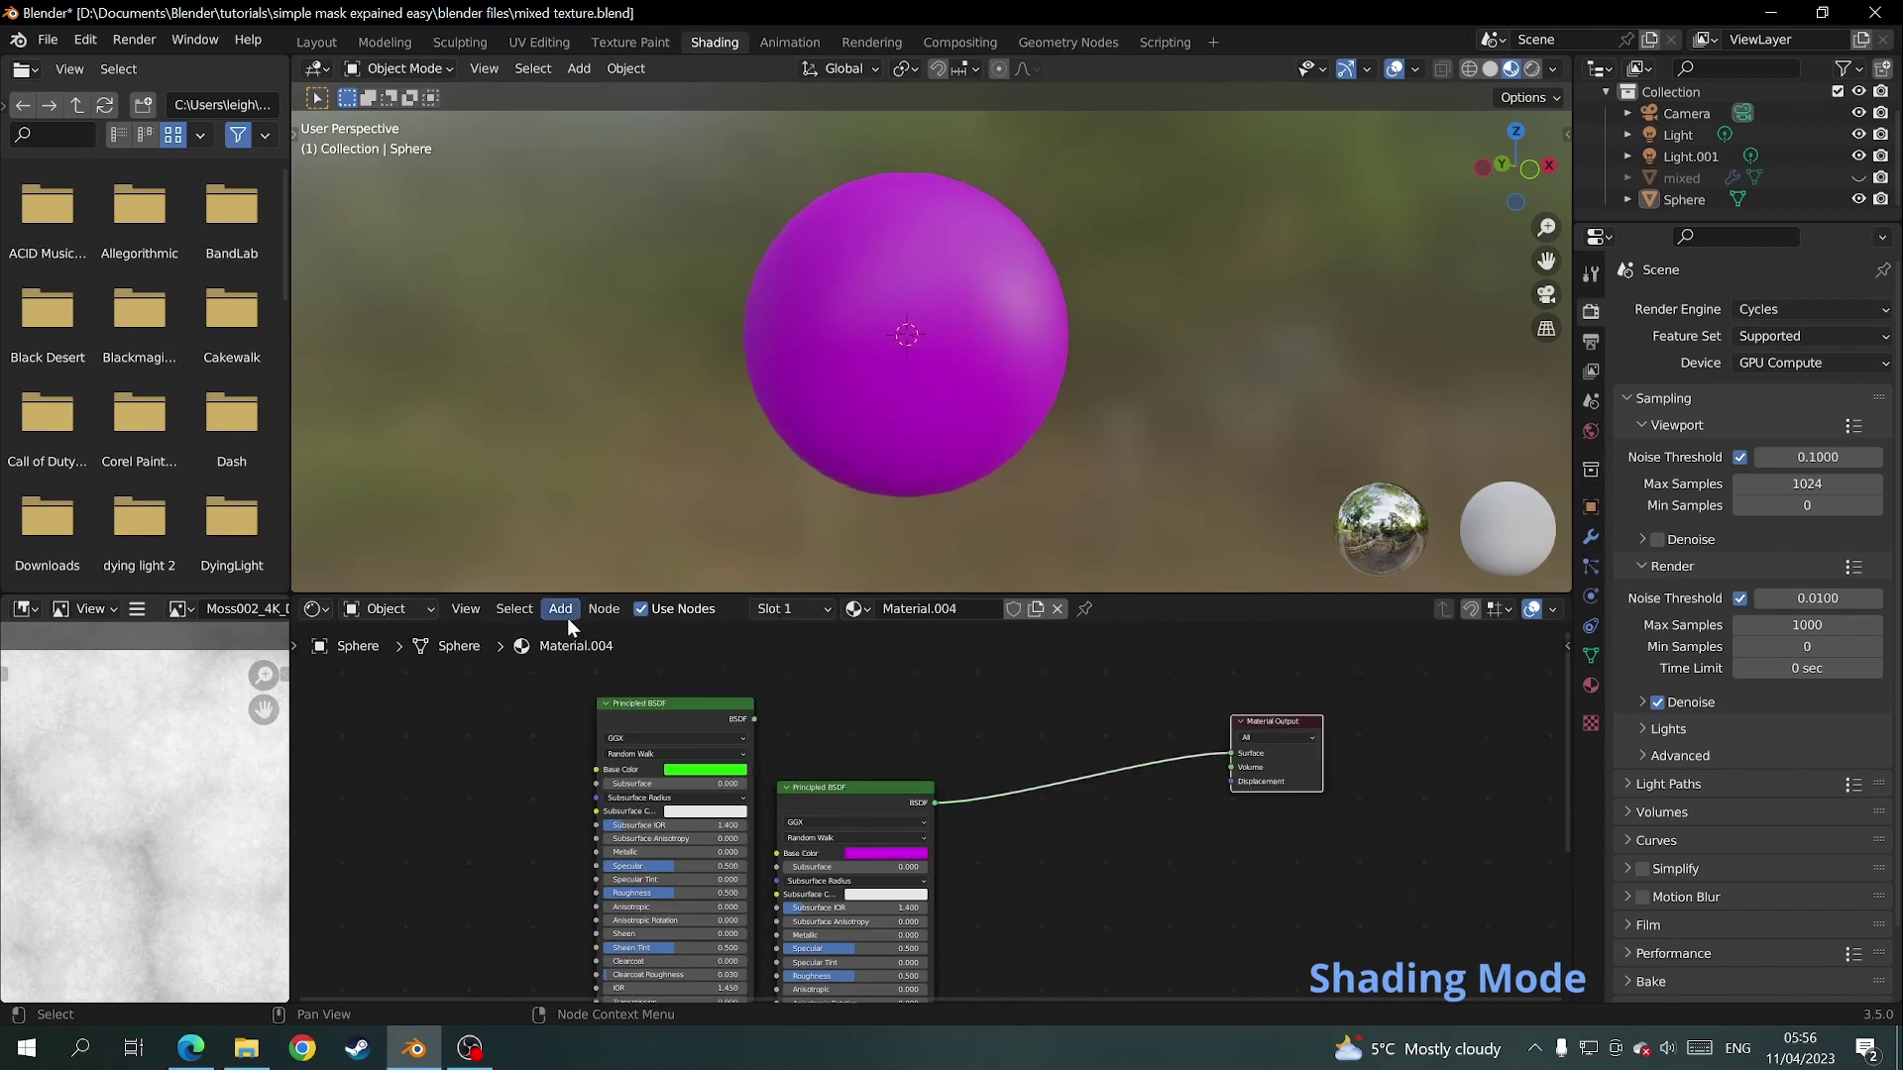
- Add a Mix Shader node on the link between the purple Principled BSDF and the Material Output
left_click(568, 616)
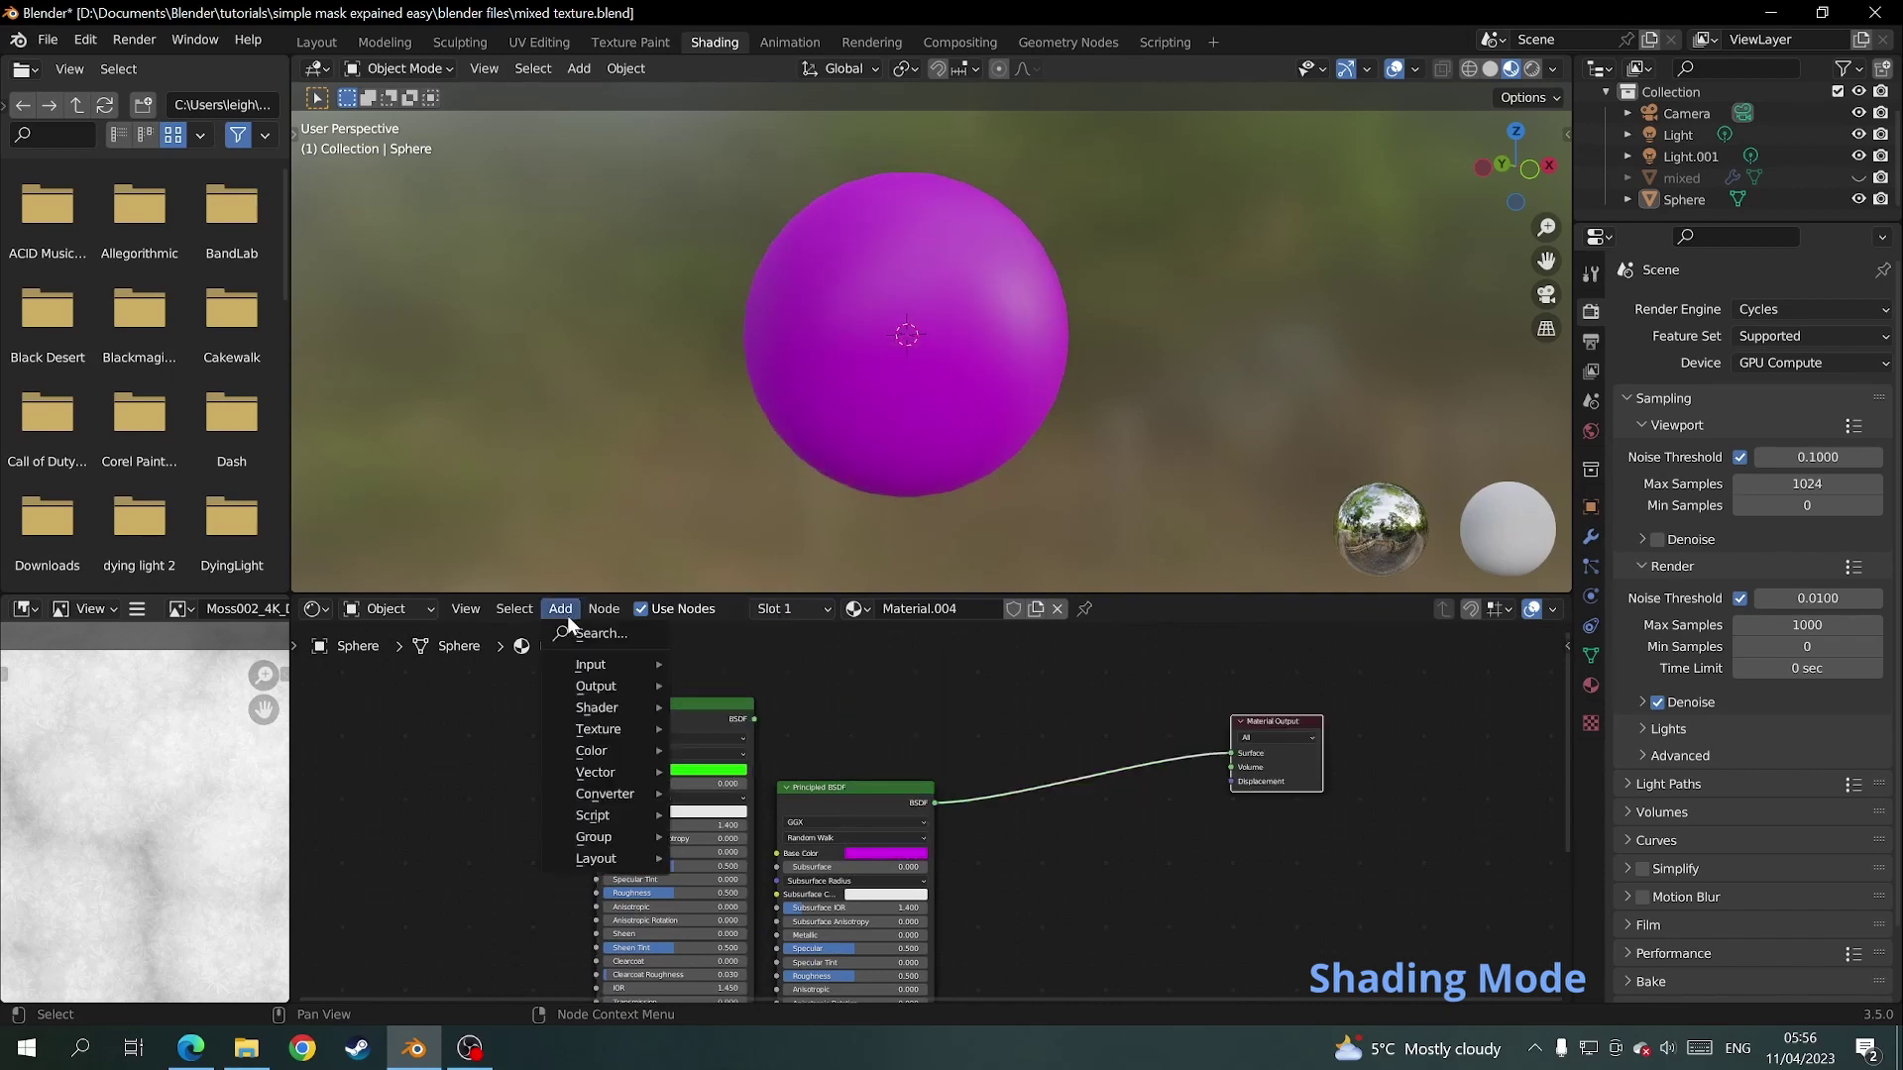
mouse_move(597, 708)
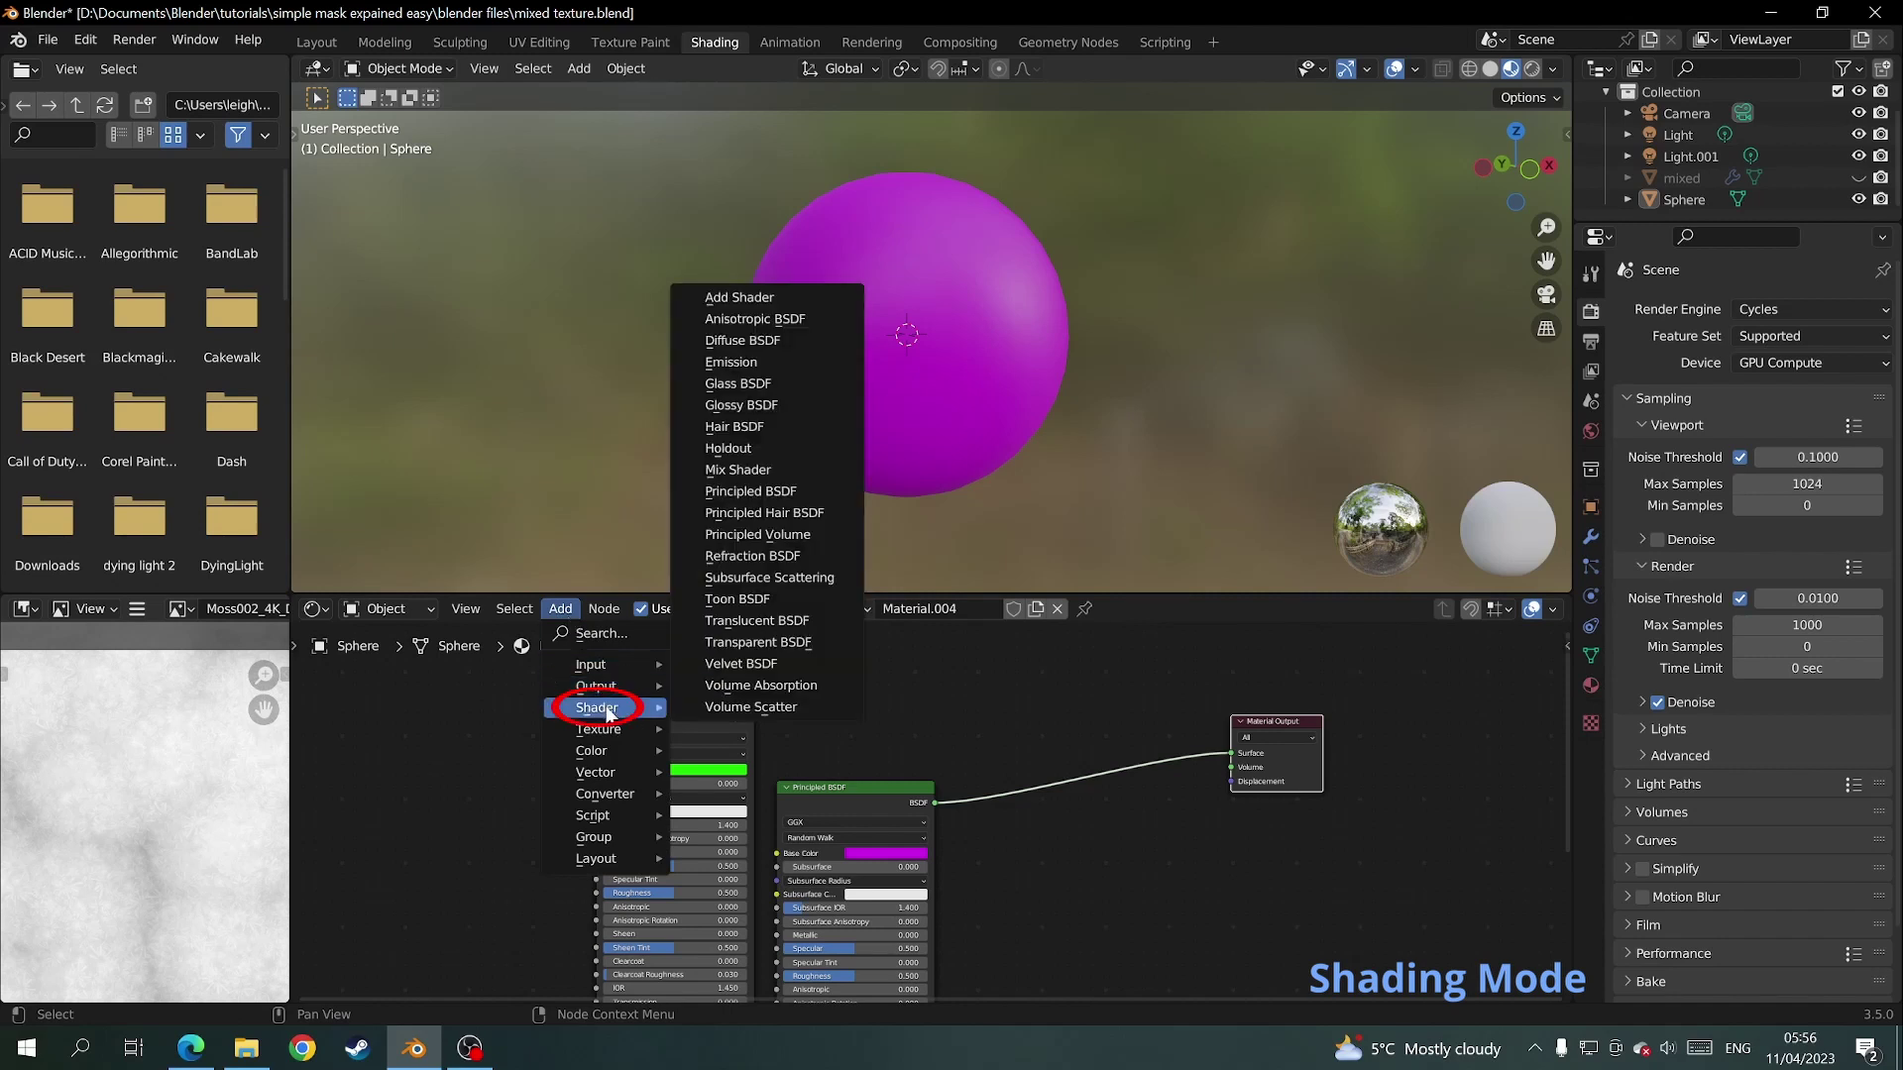
left_click(761, 470)
left_click(1032, 781)
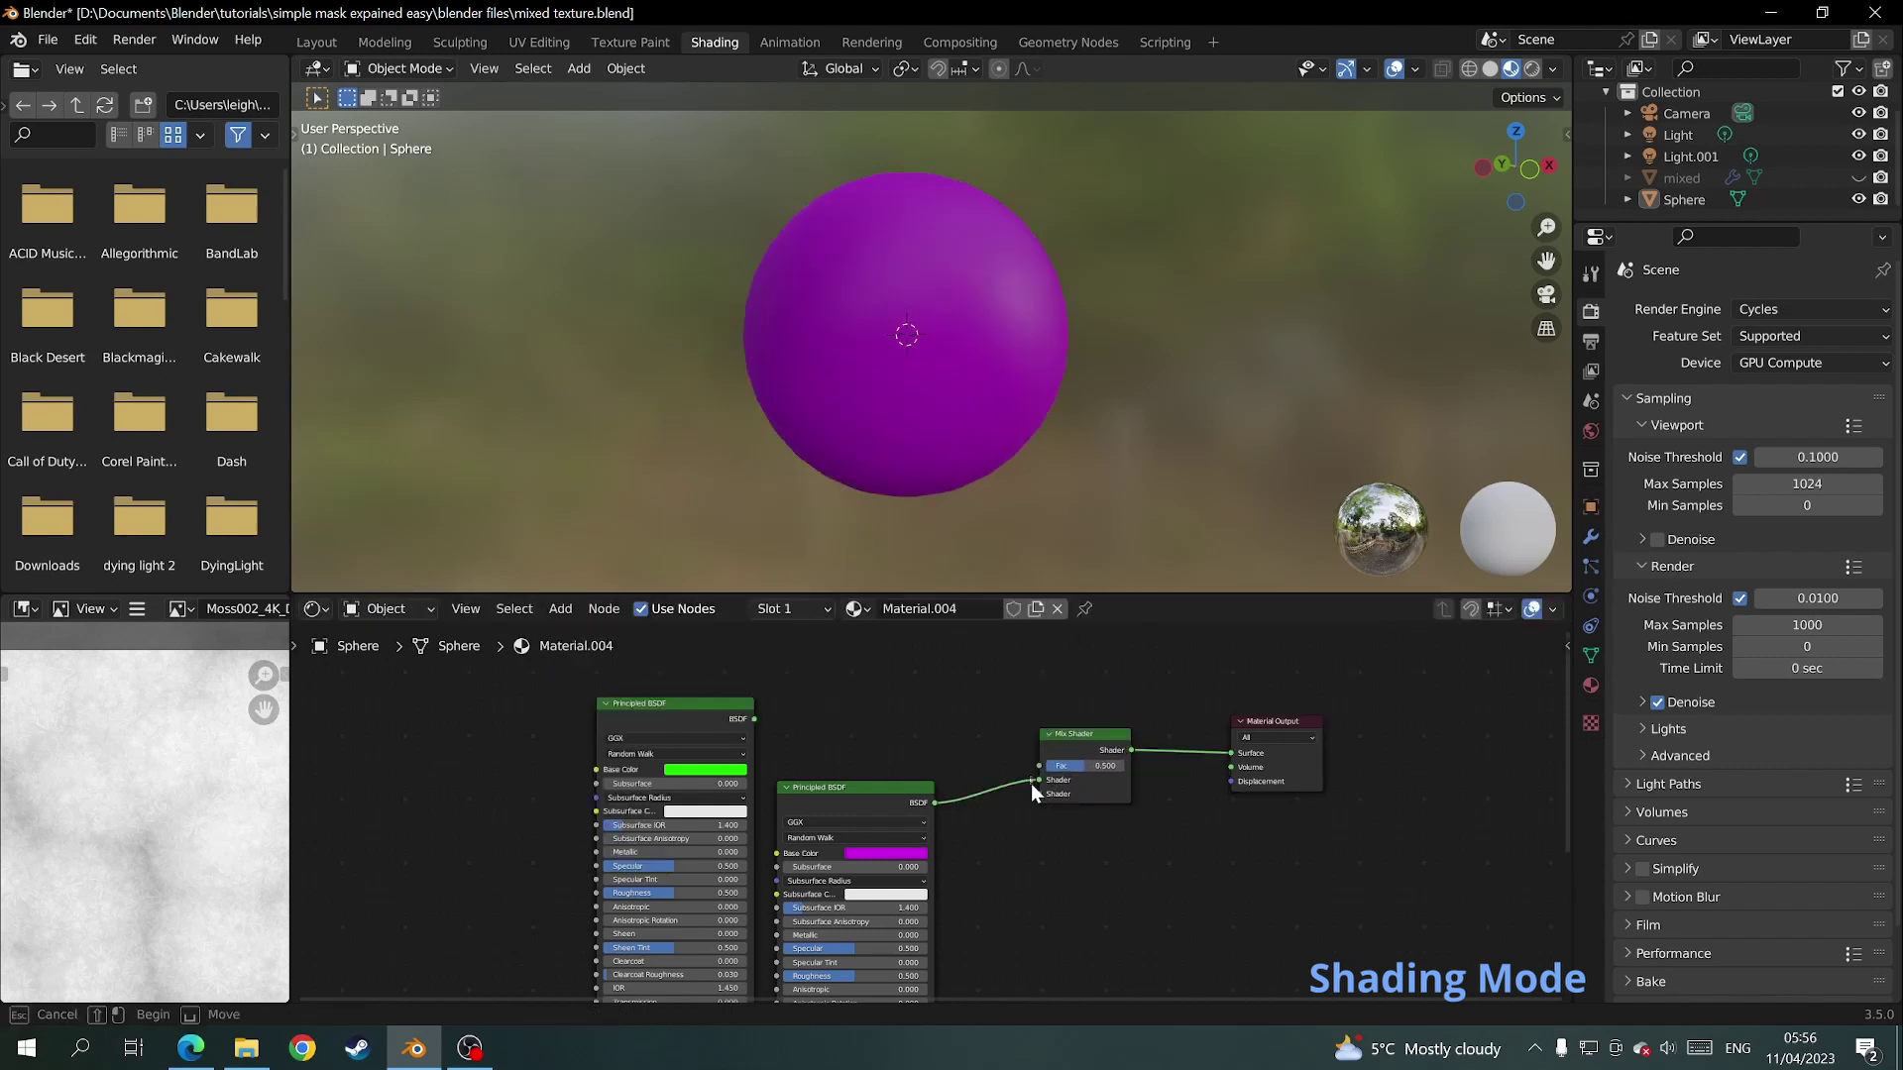
- Reconnect the purple shader to the Mix Shader's second shader input and link the green shader to the first
left_click_drag(1038, 780, 1036, 794)
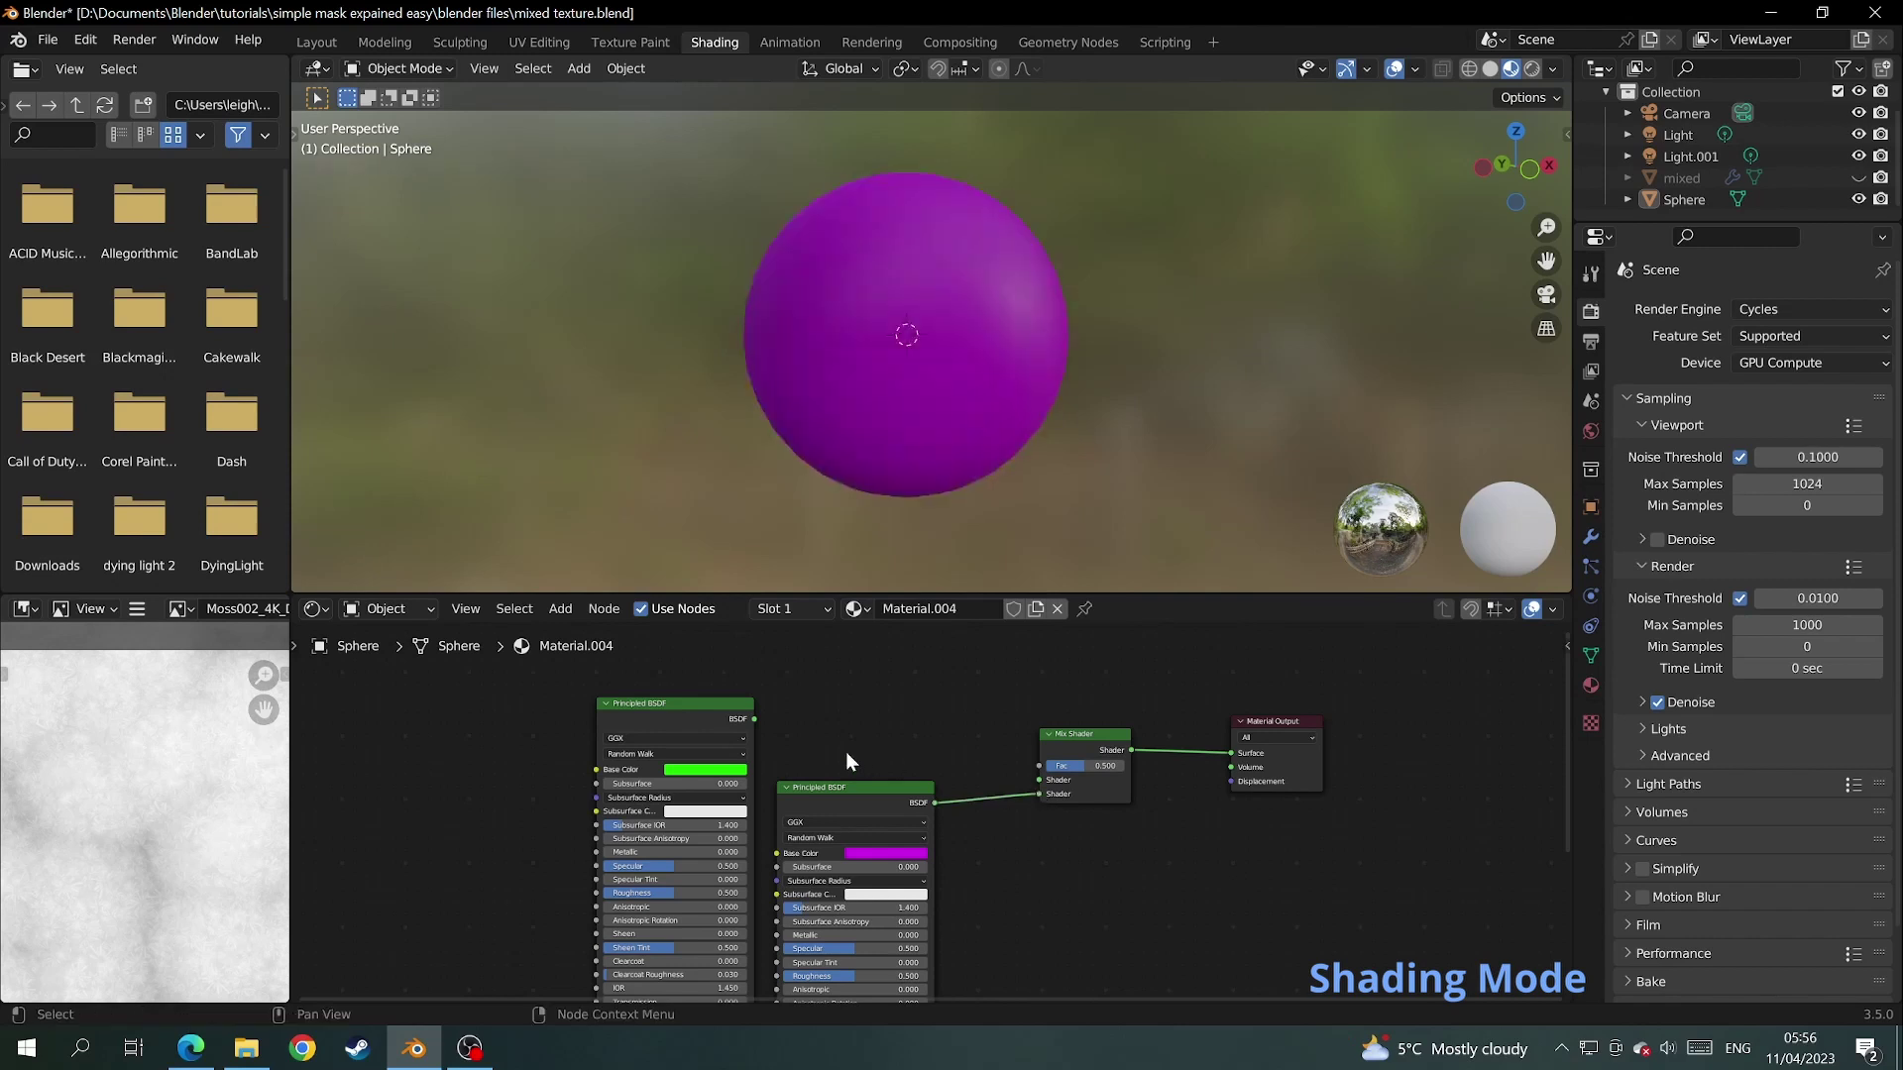
left_click_drag(755, 719, 1085, 781)
scroll(1030, 781, "up", 2)
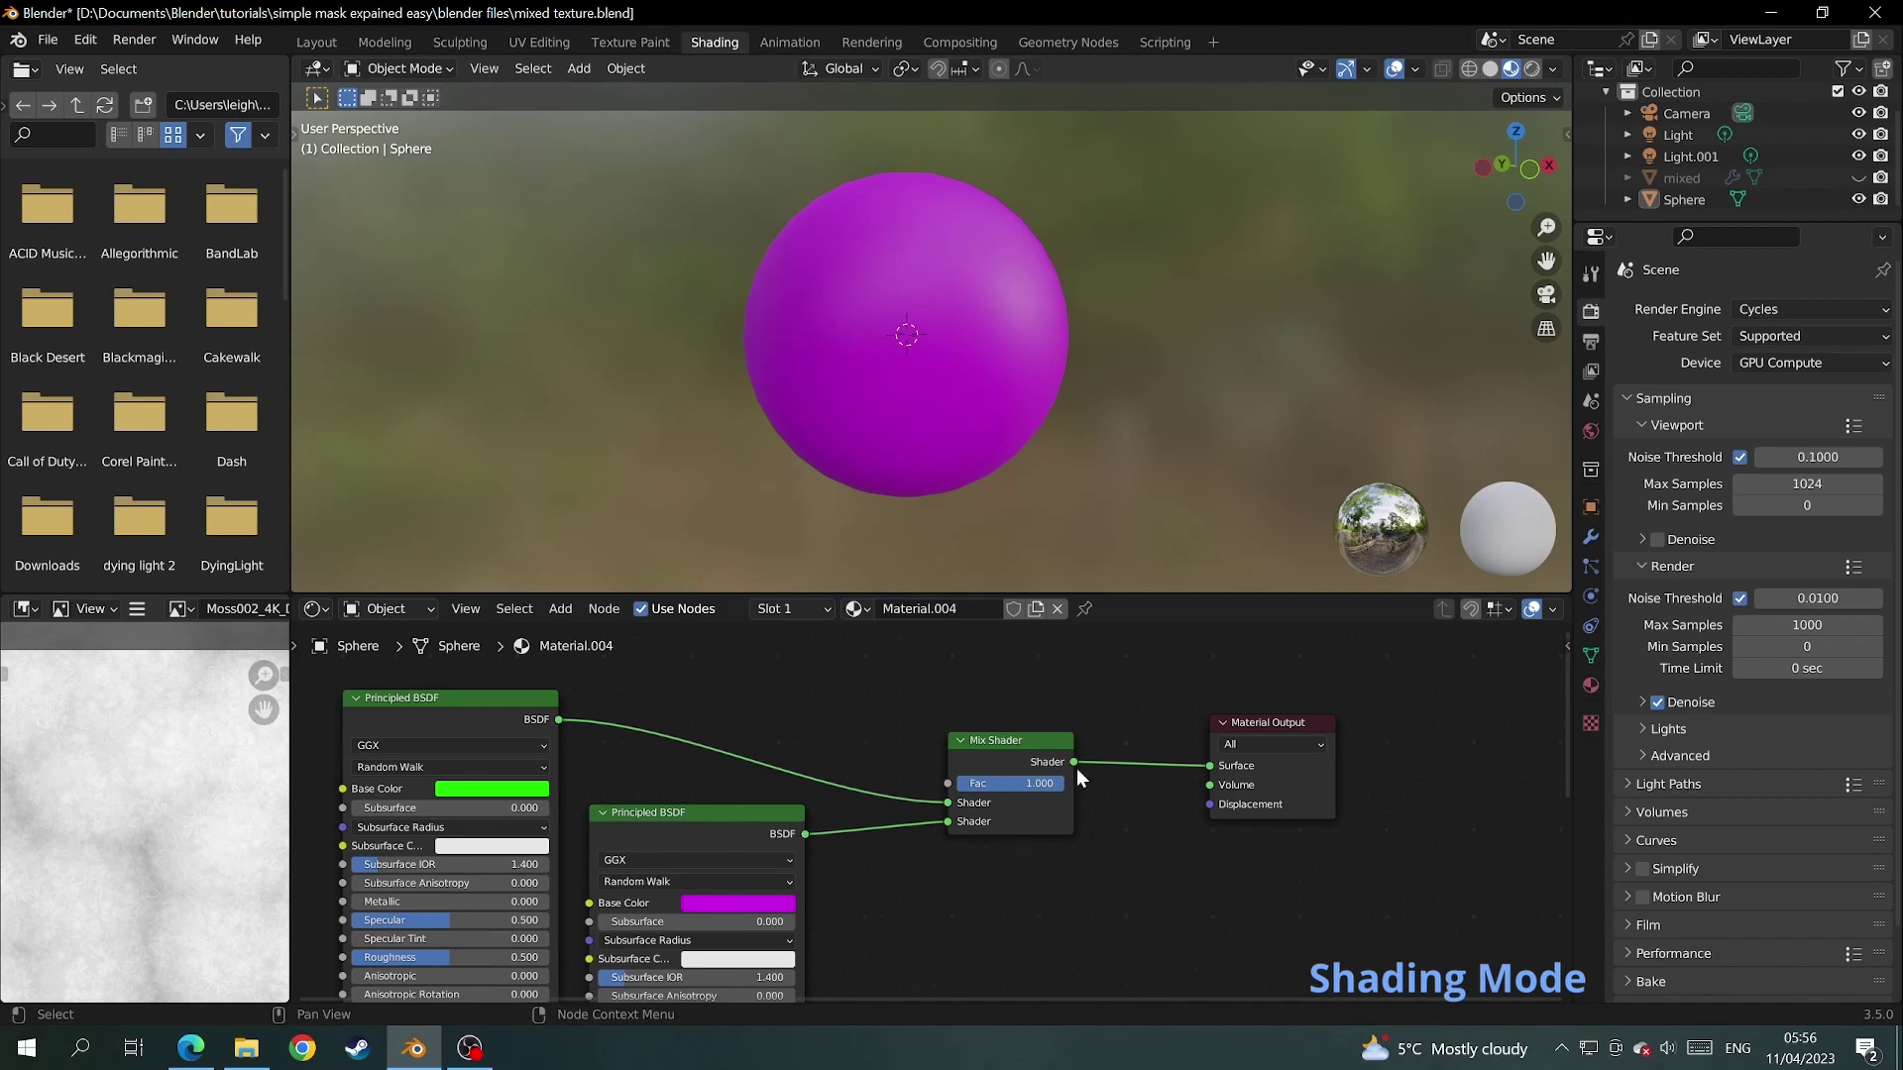
- Set the Mix Shader factor to about 0.497 and move the Mix Shader and Material Output nodes away from the Principled nodes
left_click_drag(1085, 781, 1021, 783)
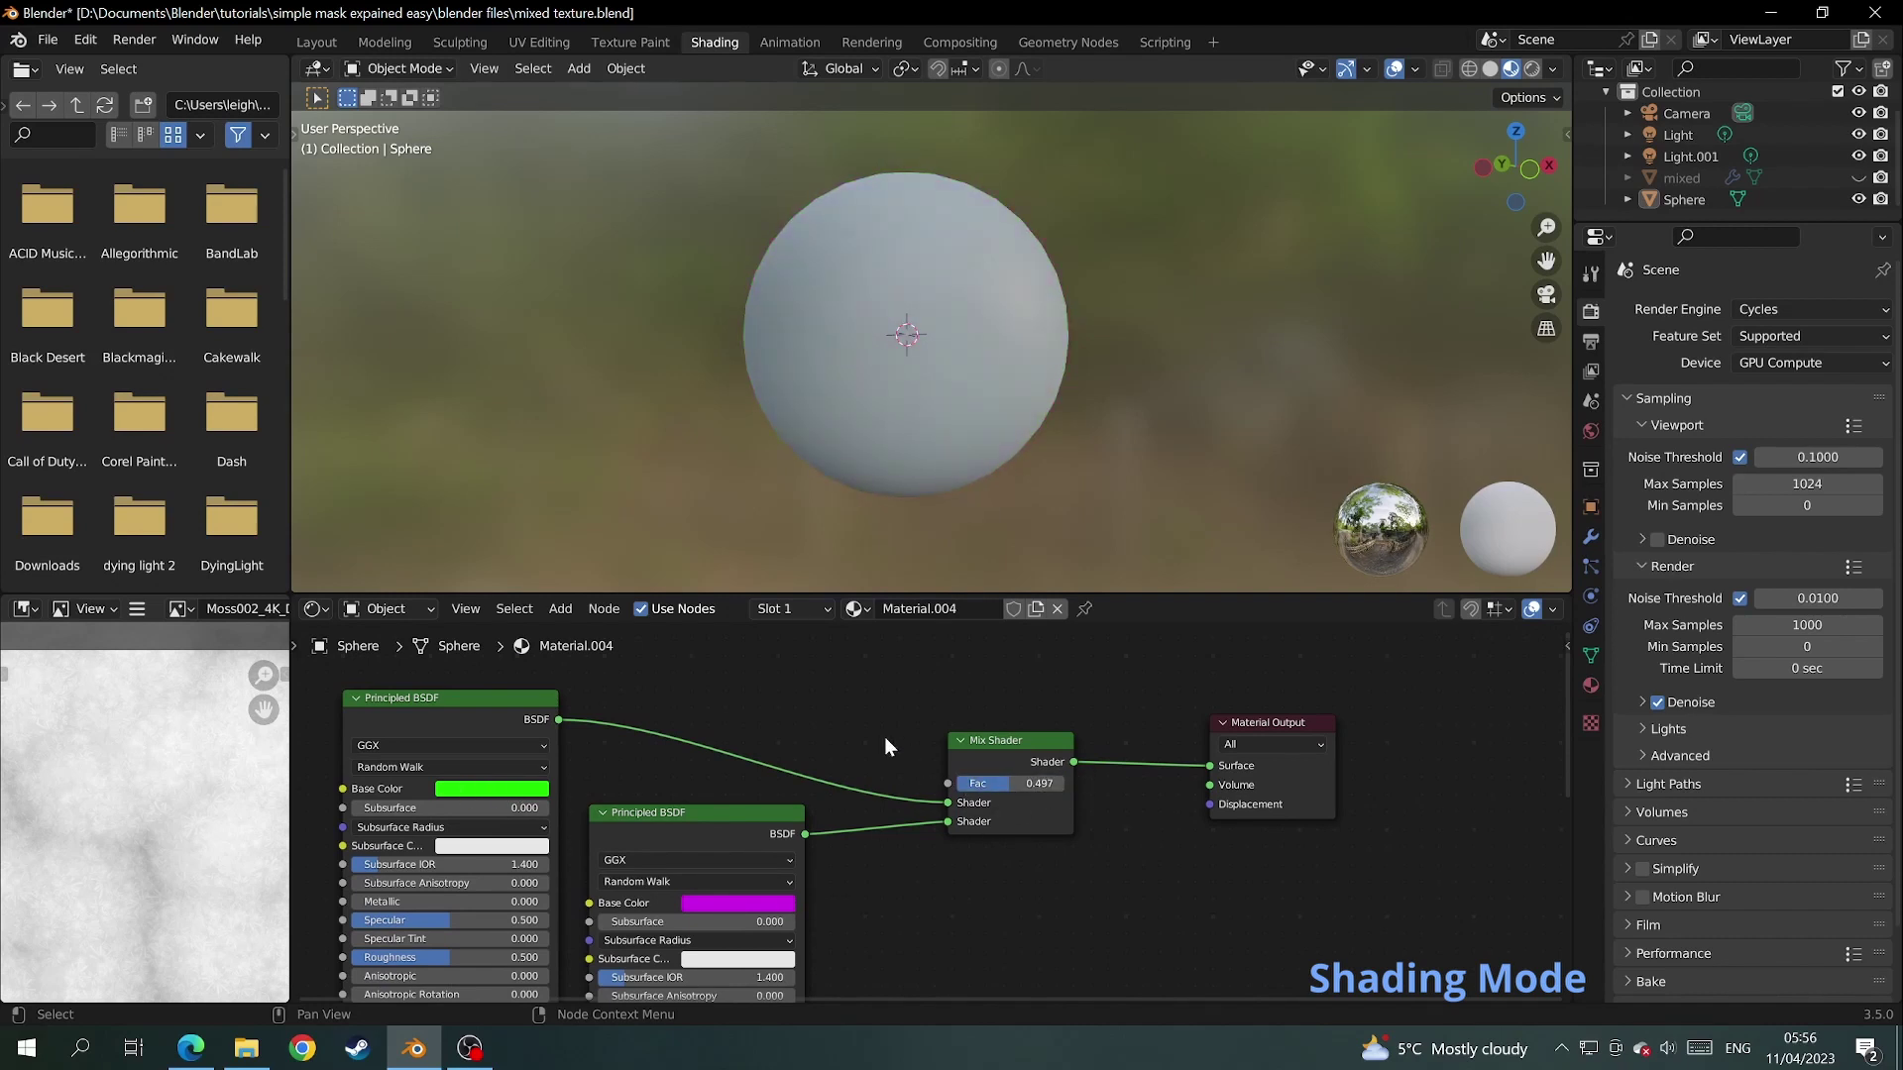
scroll(872, 753, "down", 3)
left_click_drag(861, 756, 1069, 870)
left_click_drag(902, 823, 1091, 789)
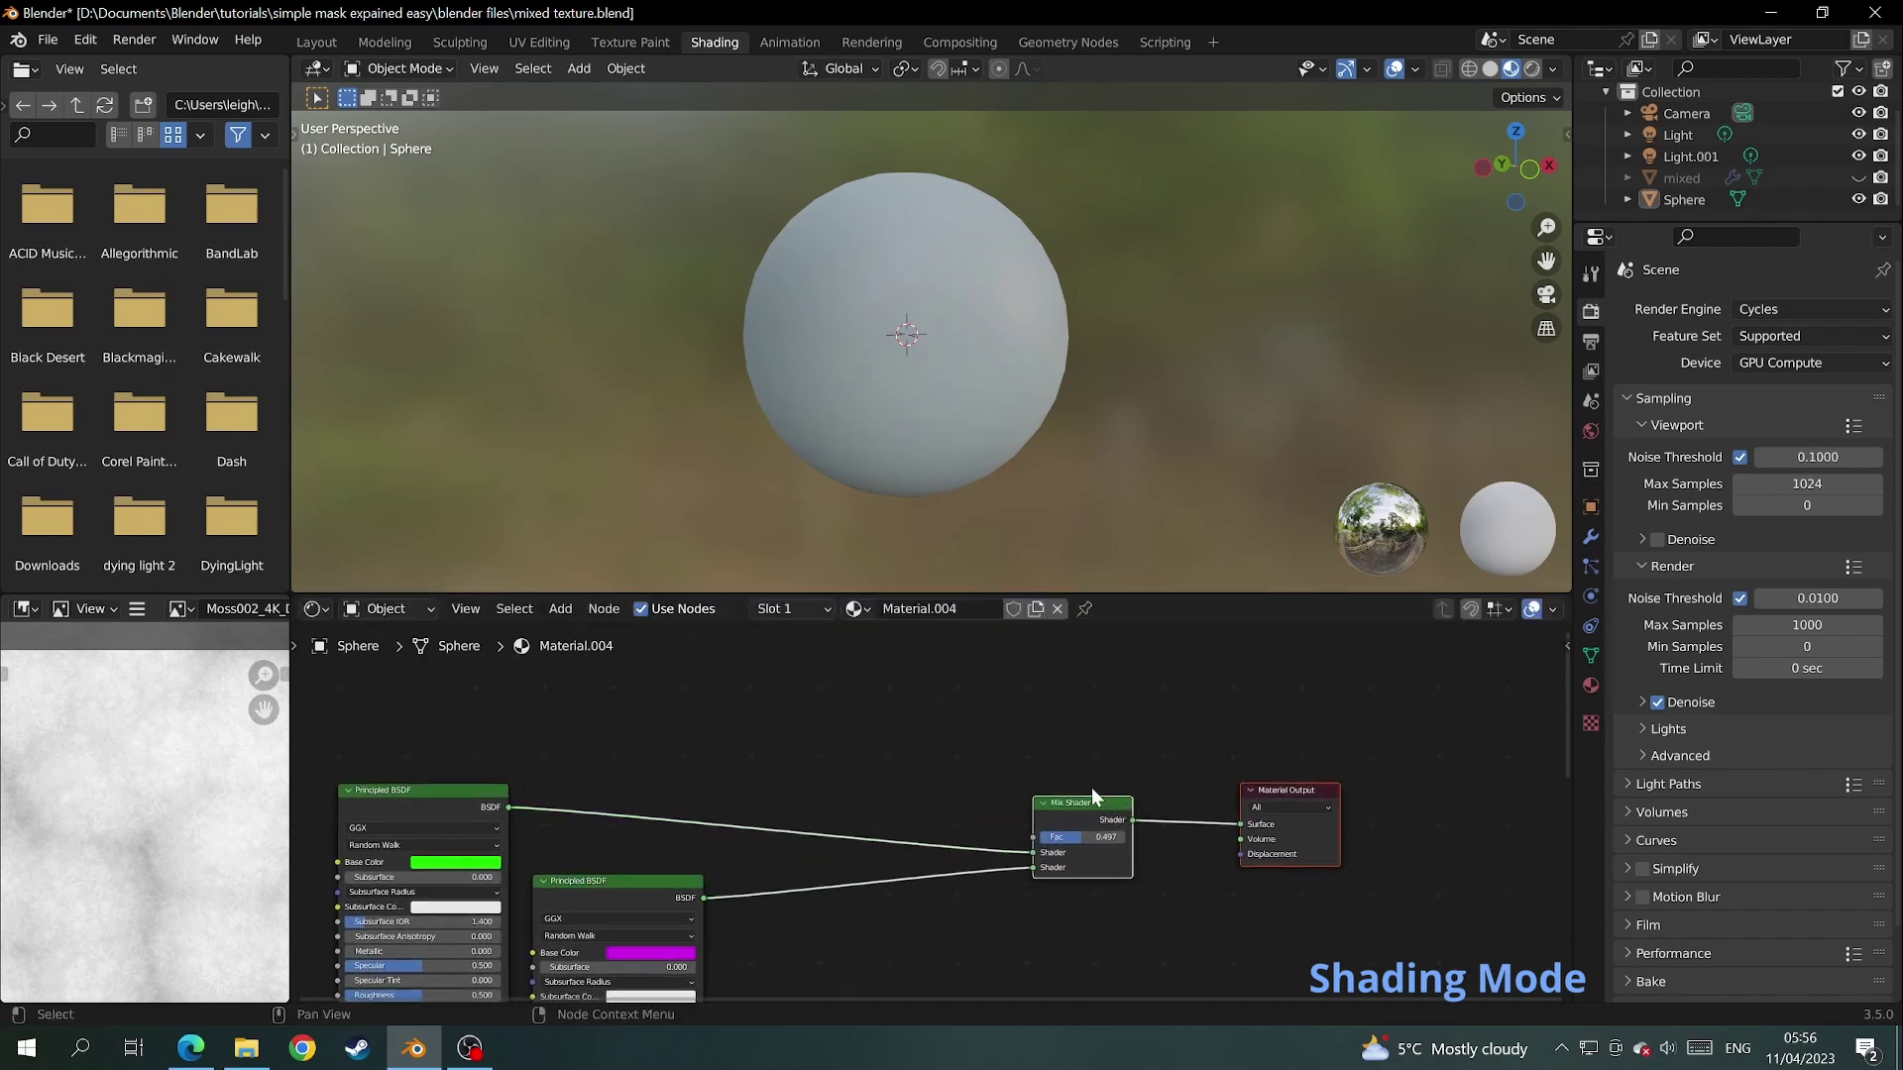
- Add a Noise Texture node above the two Principled BSDF nodes
left_click(573, 612)
mouse_move(604, 729)
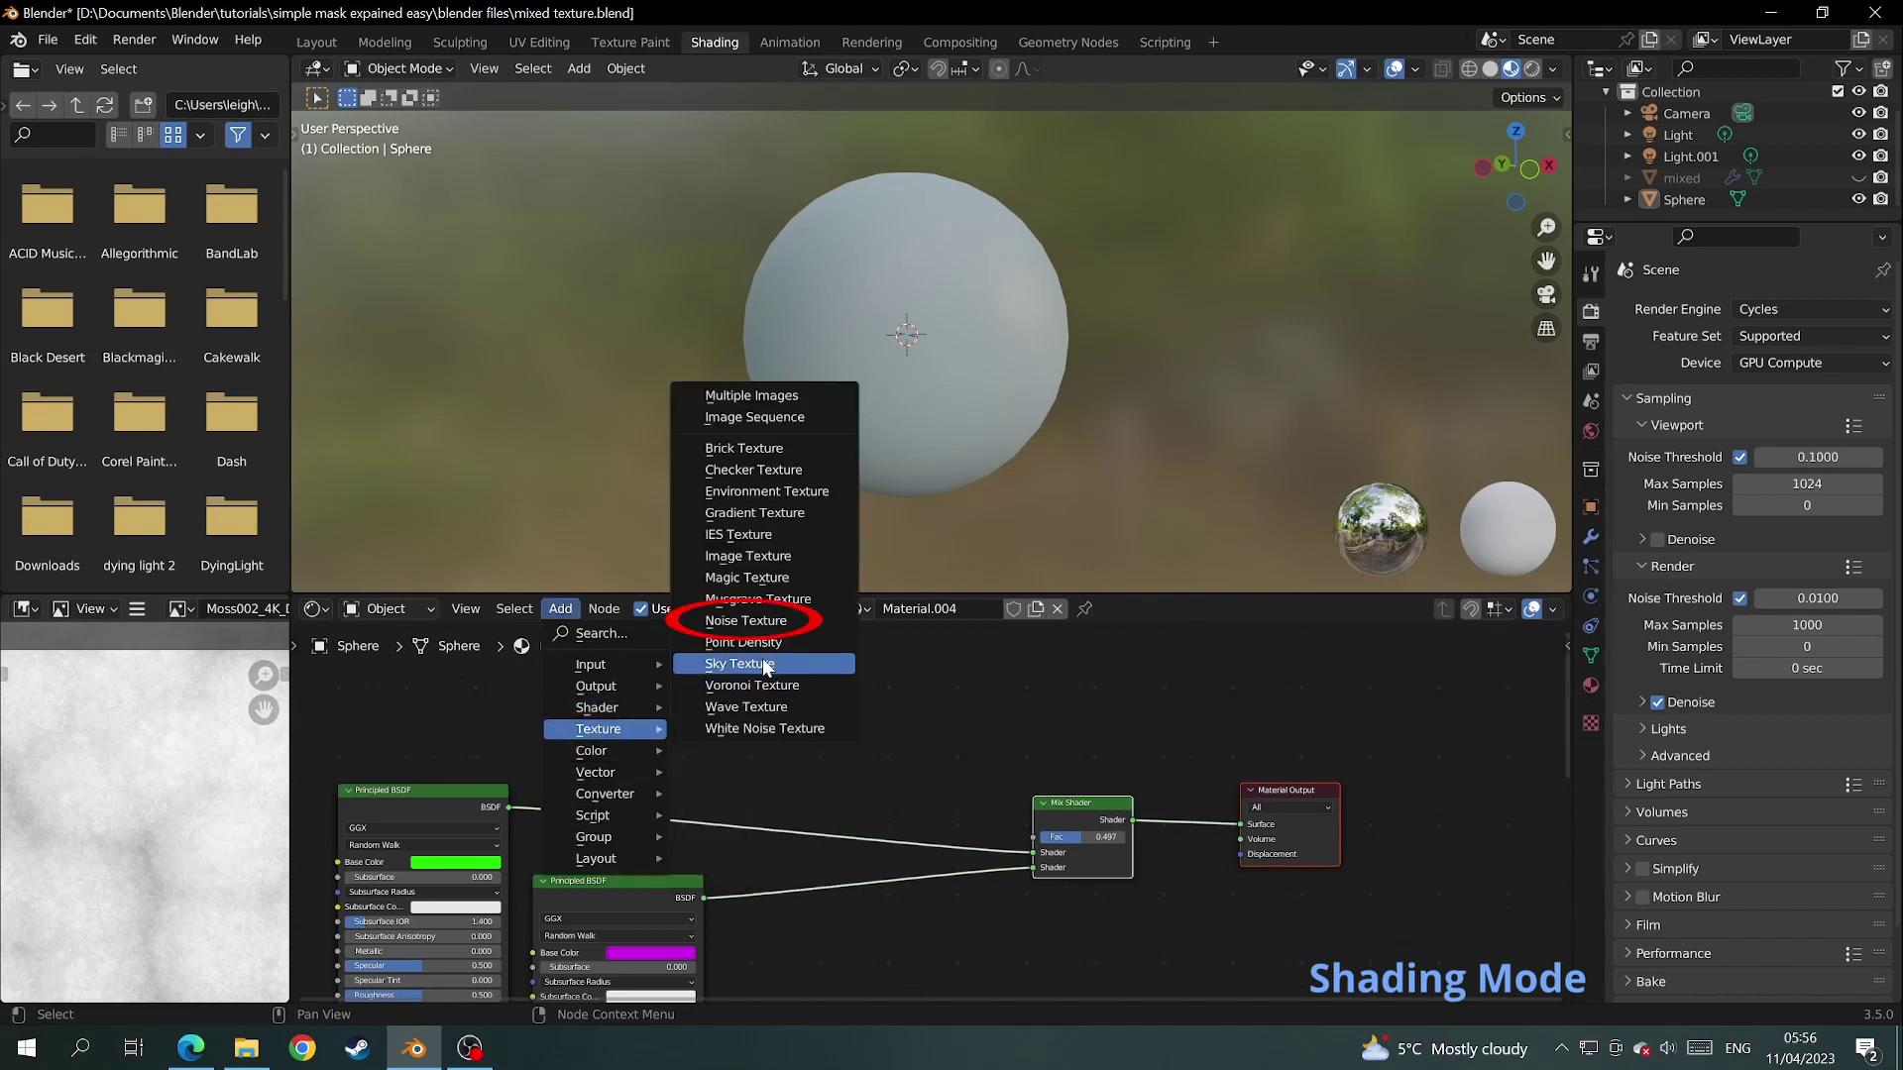
left_click(772, 628)
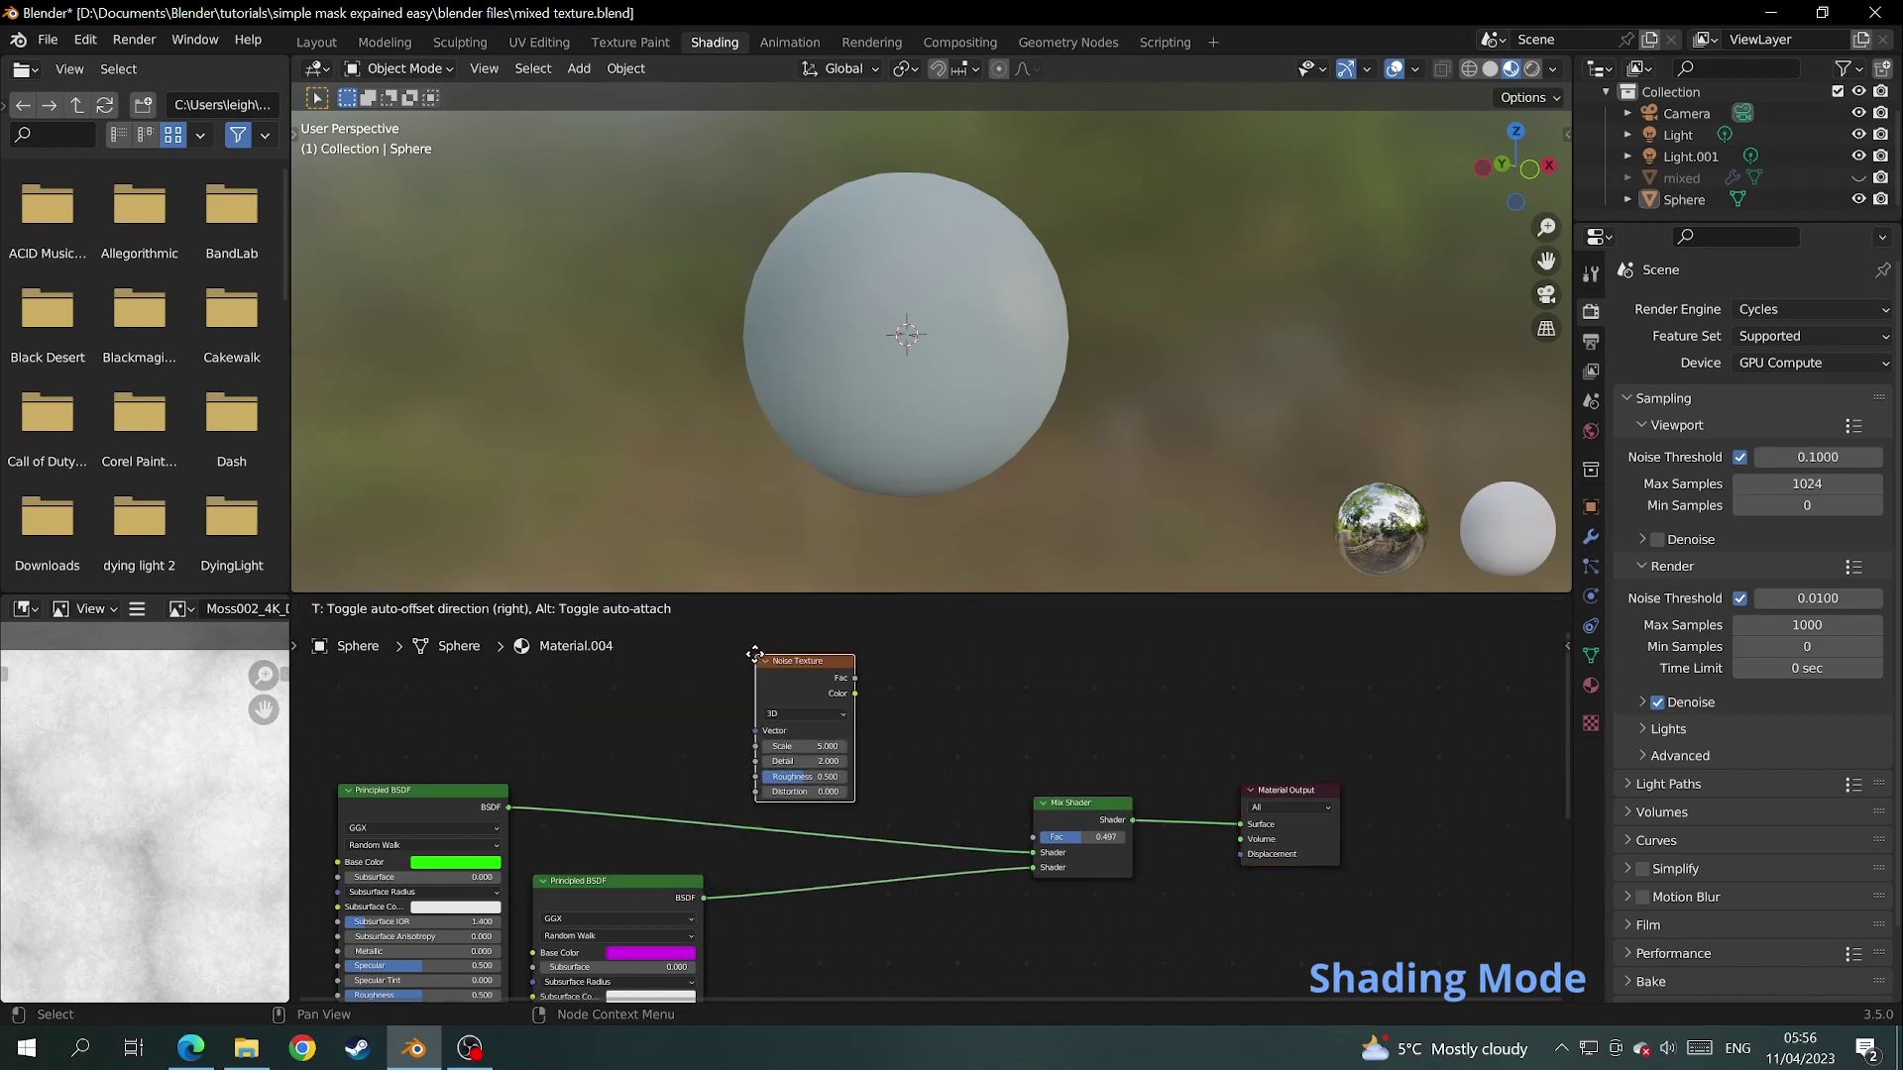
left_click(665, 662)
- Find the ColorRamp node by searching for "co" and place it beside the Noise Texture
left_click(558, 610)
left_click(602, 632)
type("co")
left_click(630, 673)
left_click(835, 709)
- Link the Noise Texture color to the ColorRamp factor, and the ColorRamp color to the Material Output surface to preview the mask
scroll(835, 709, "up", 2)
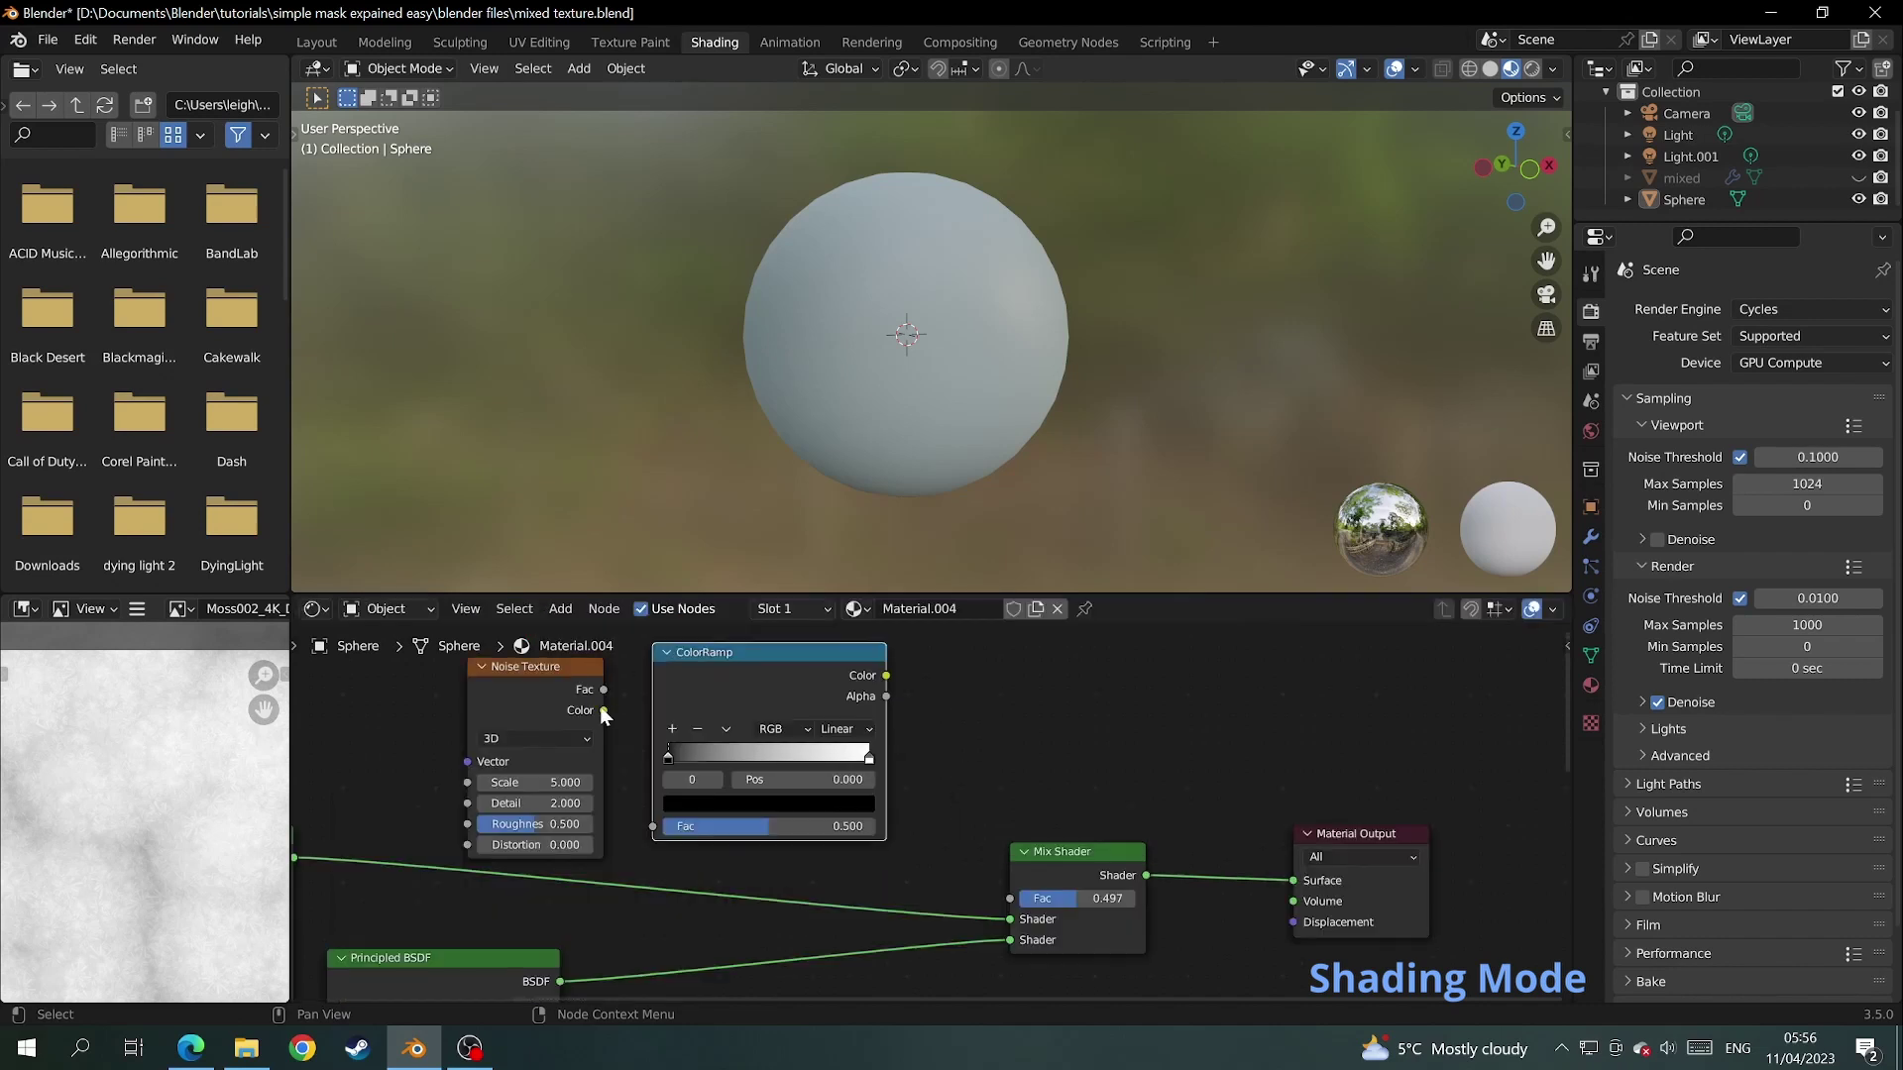
left_click_drag(603, 710, 658, 824)
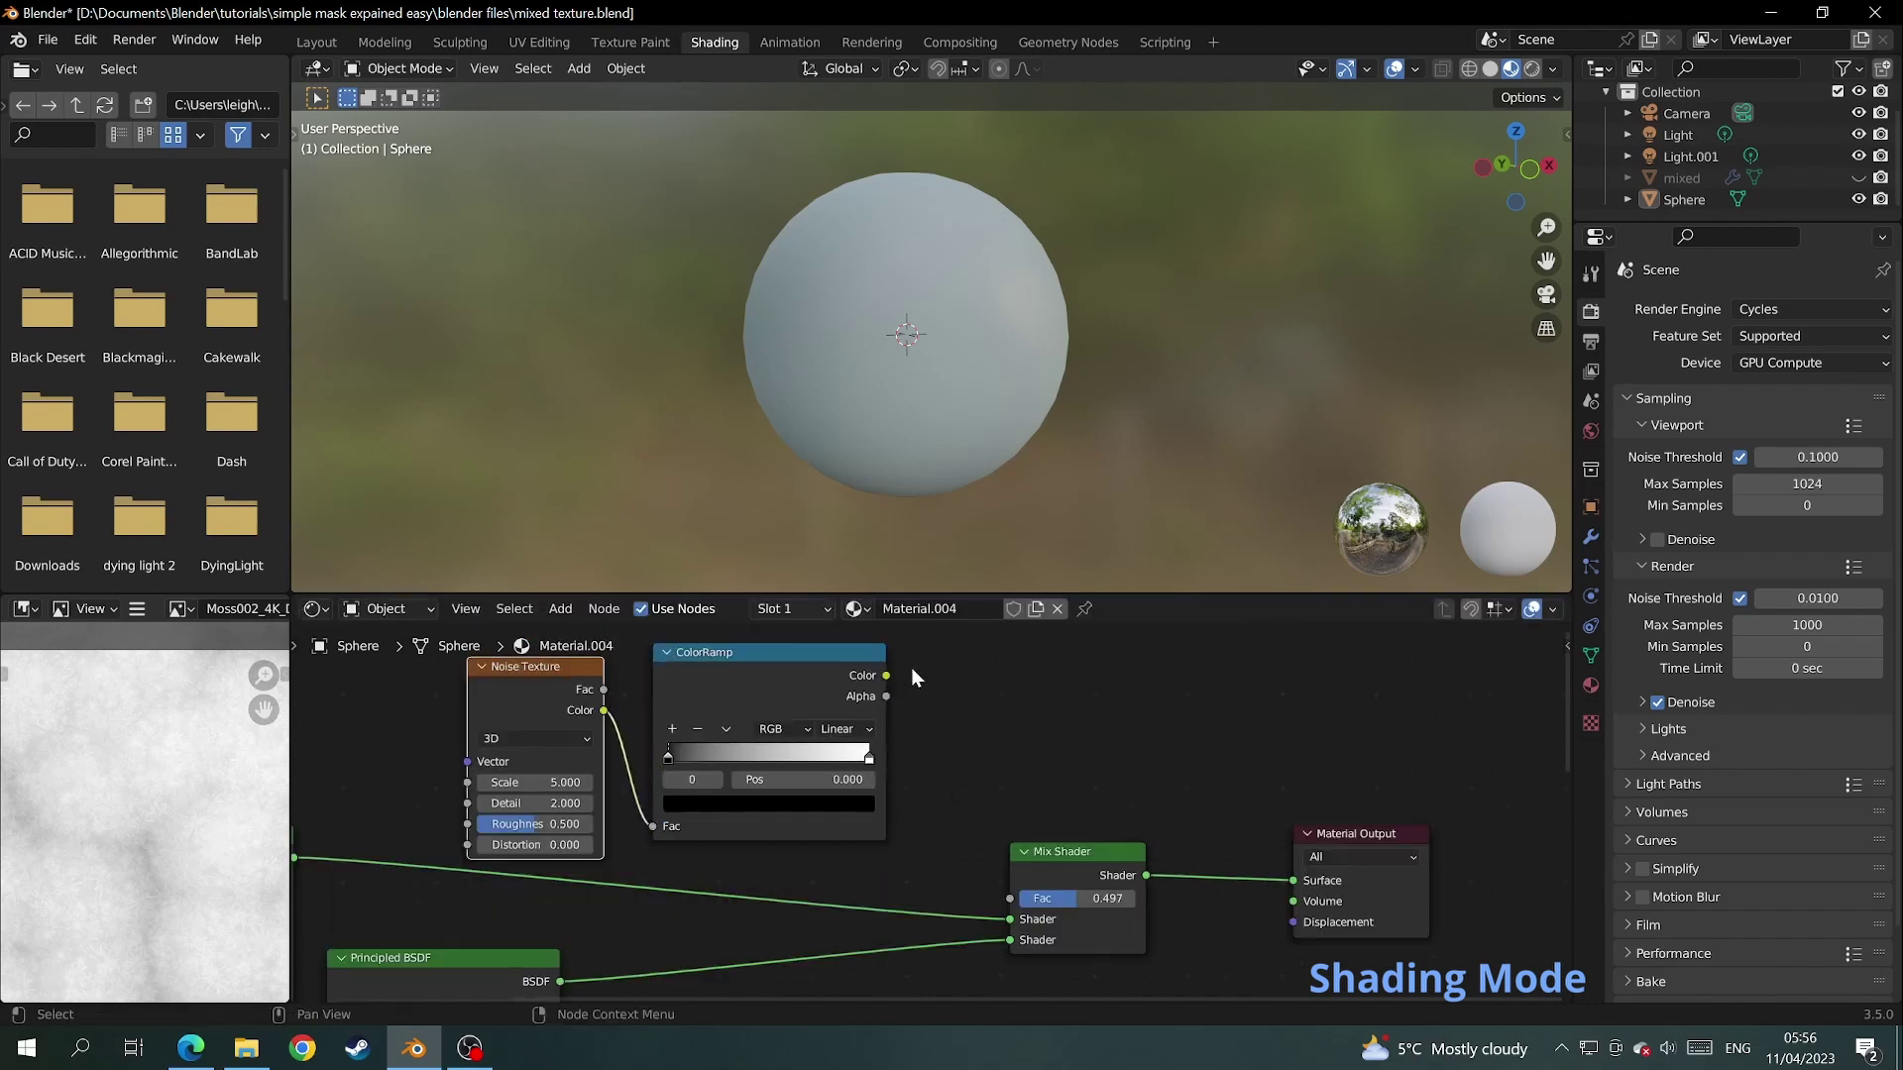
left_click_drag(886, 676, 1306, 789)
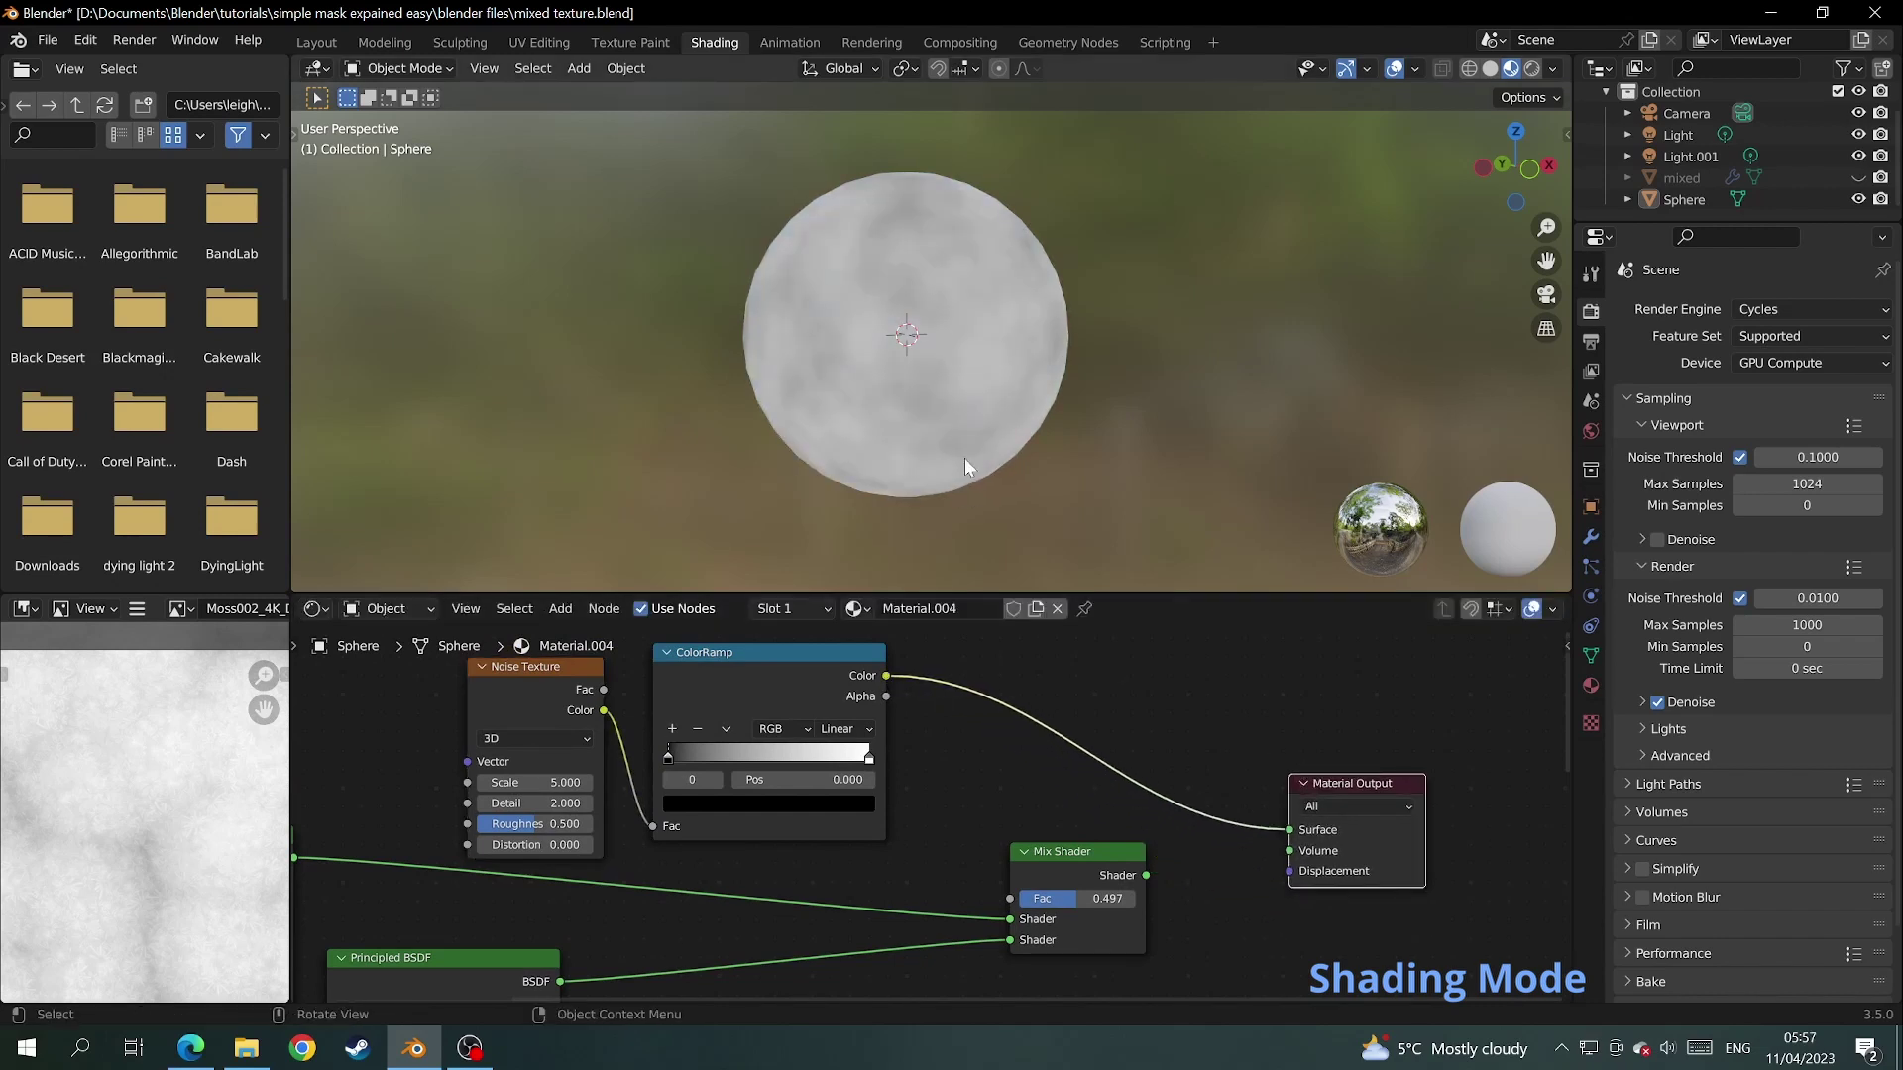
- Move the ColorRamp's black stop to about 0.492 and the white stop close beside it for a hard-edged mask
scroll(965, 454, "up", 5)
scroll(965, 454, "down", 3)
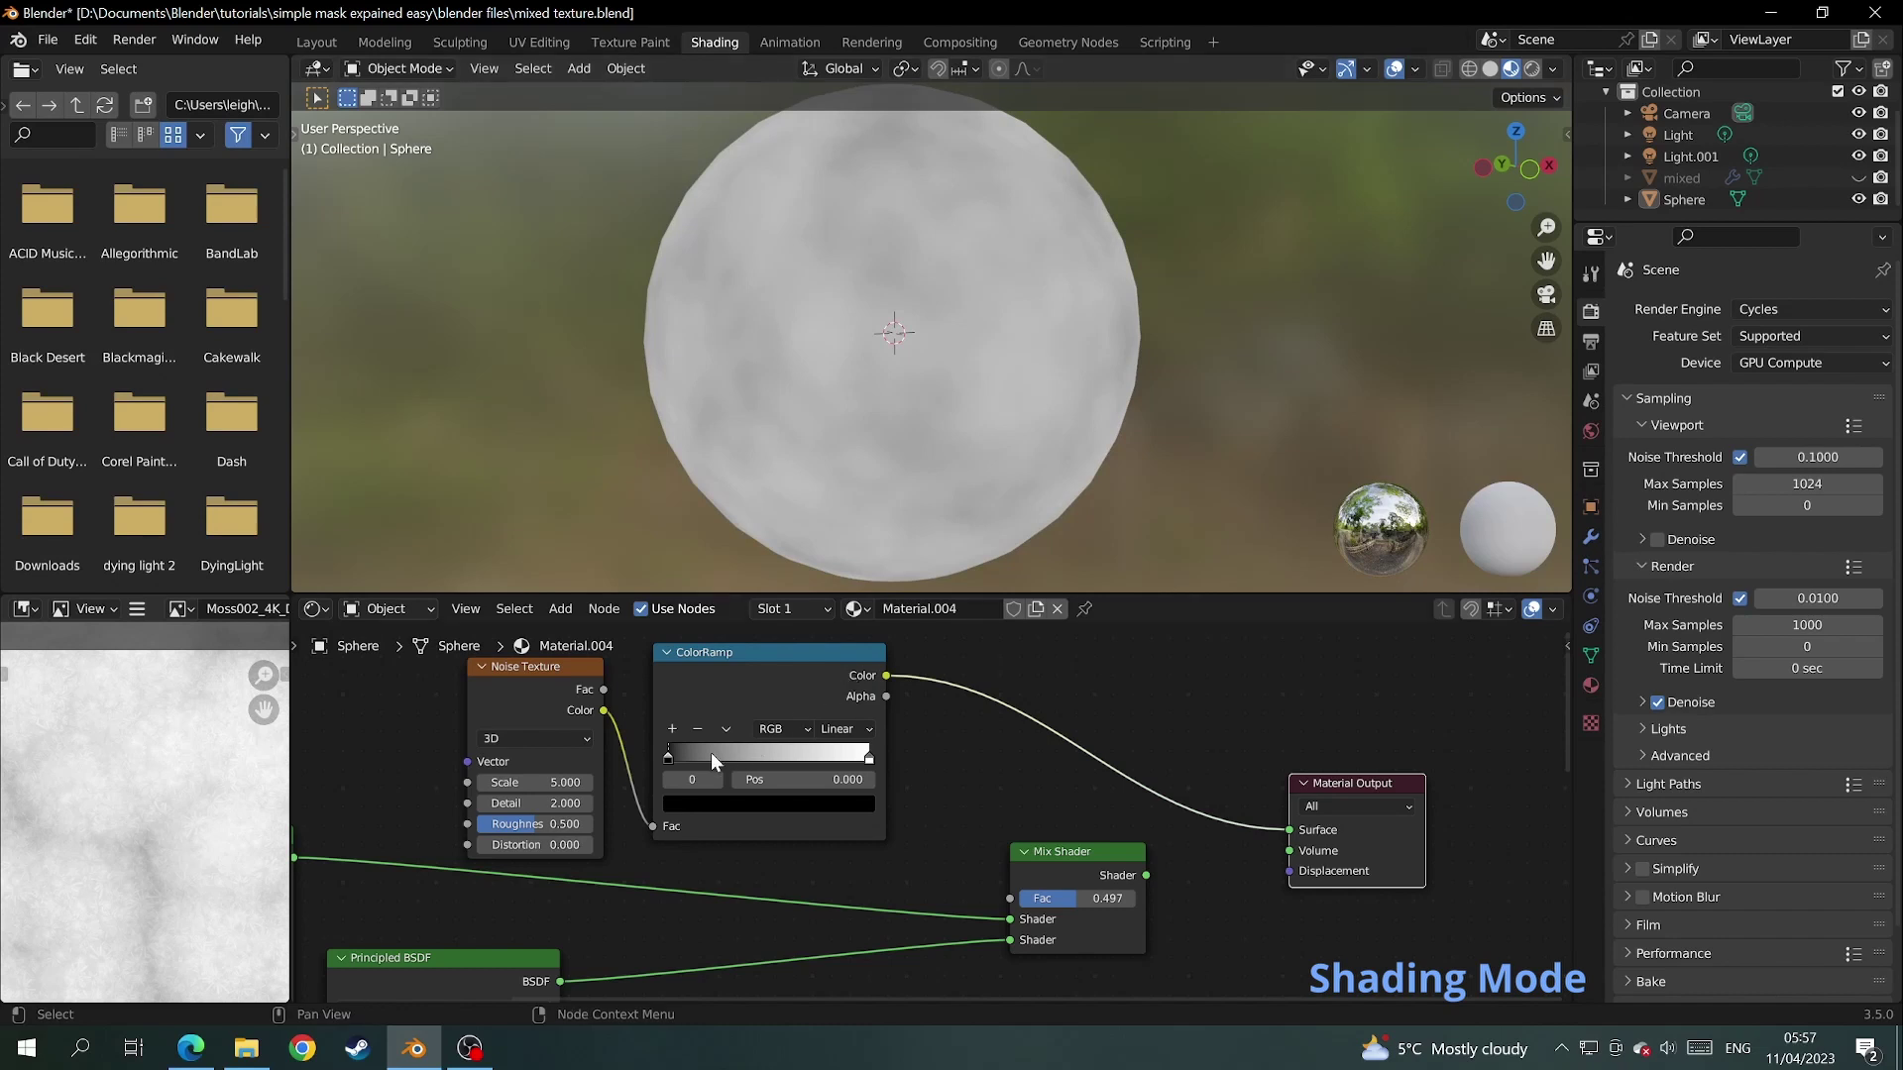
left_click_drag(669, 757, 758, 757)
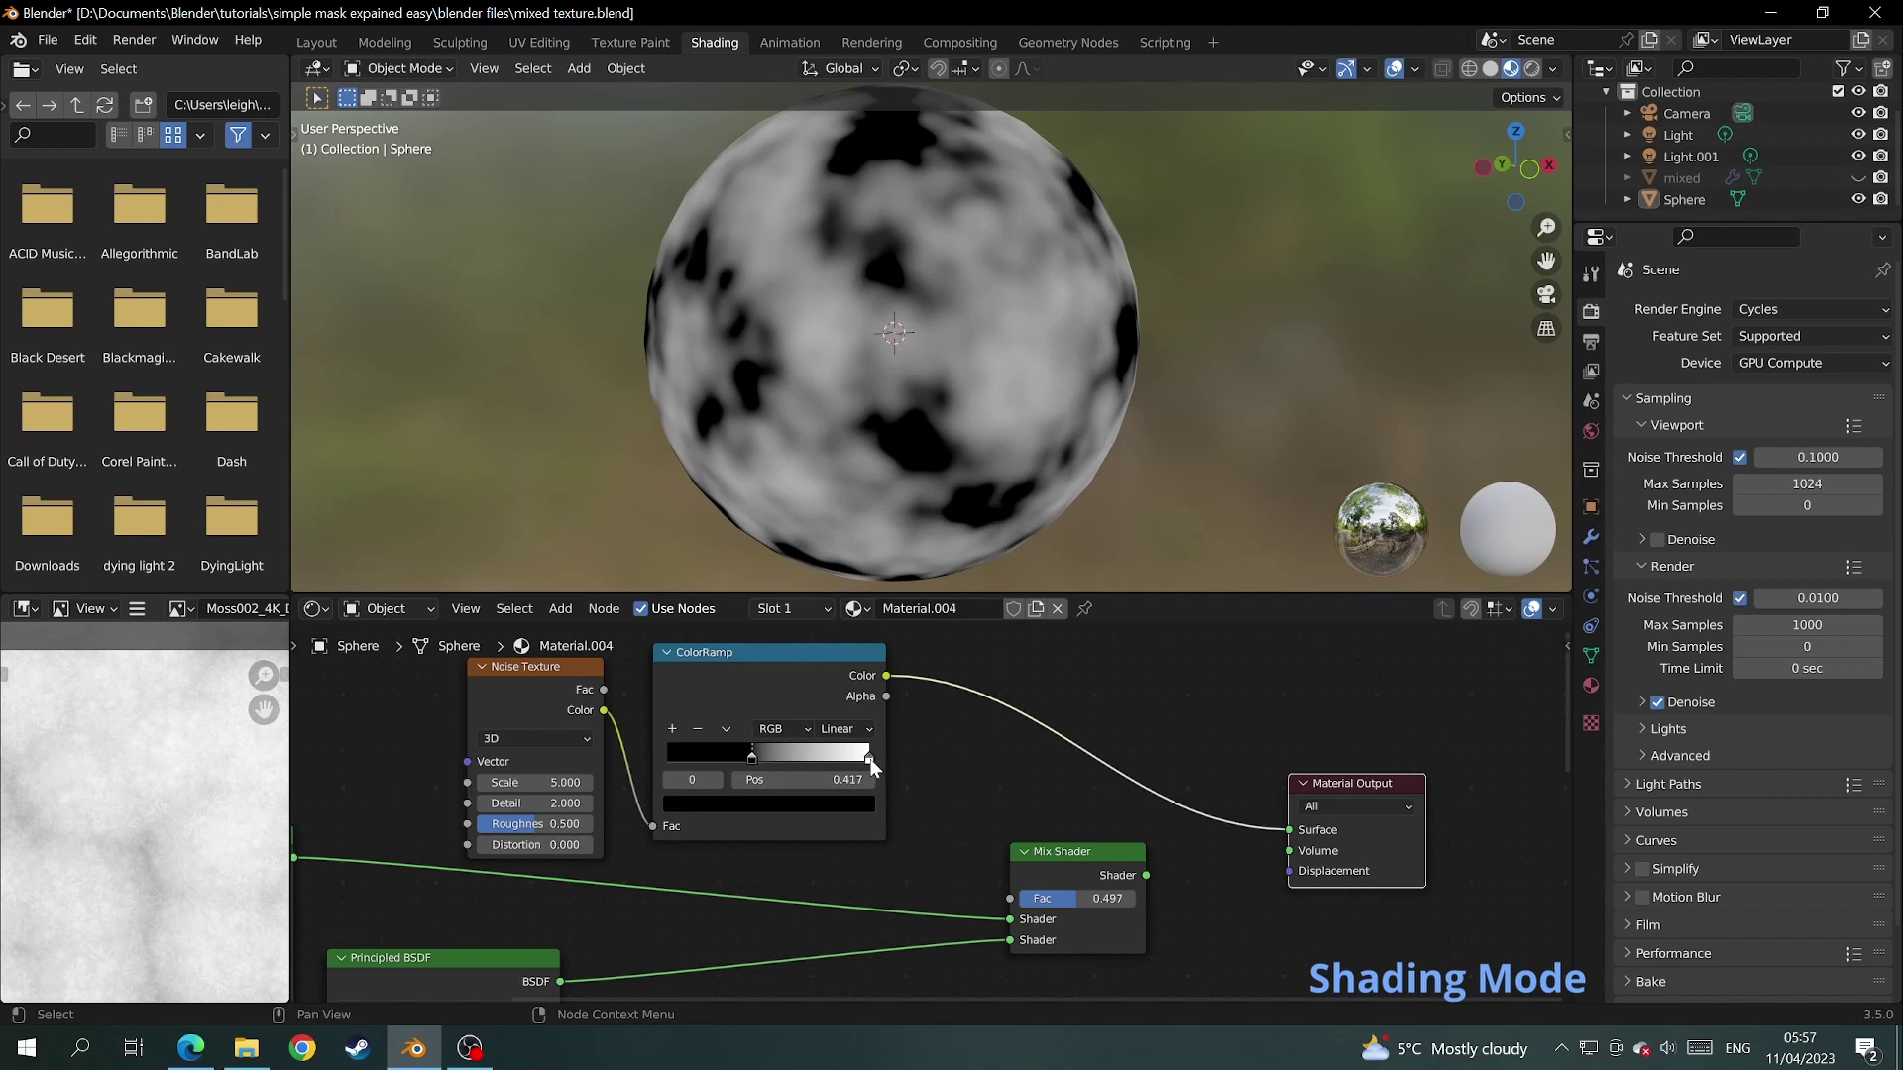
left_click_drag(872, 757, 764, 763)
- Reconnect the Mix Shader to the Material Output surface and link the ColorRamp color to the Mix Shader factor
scroll(1132, 890, "down", 1)
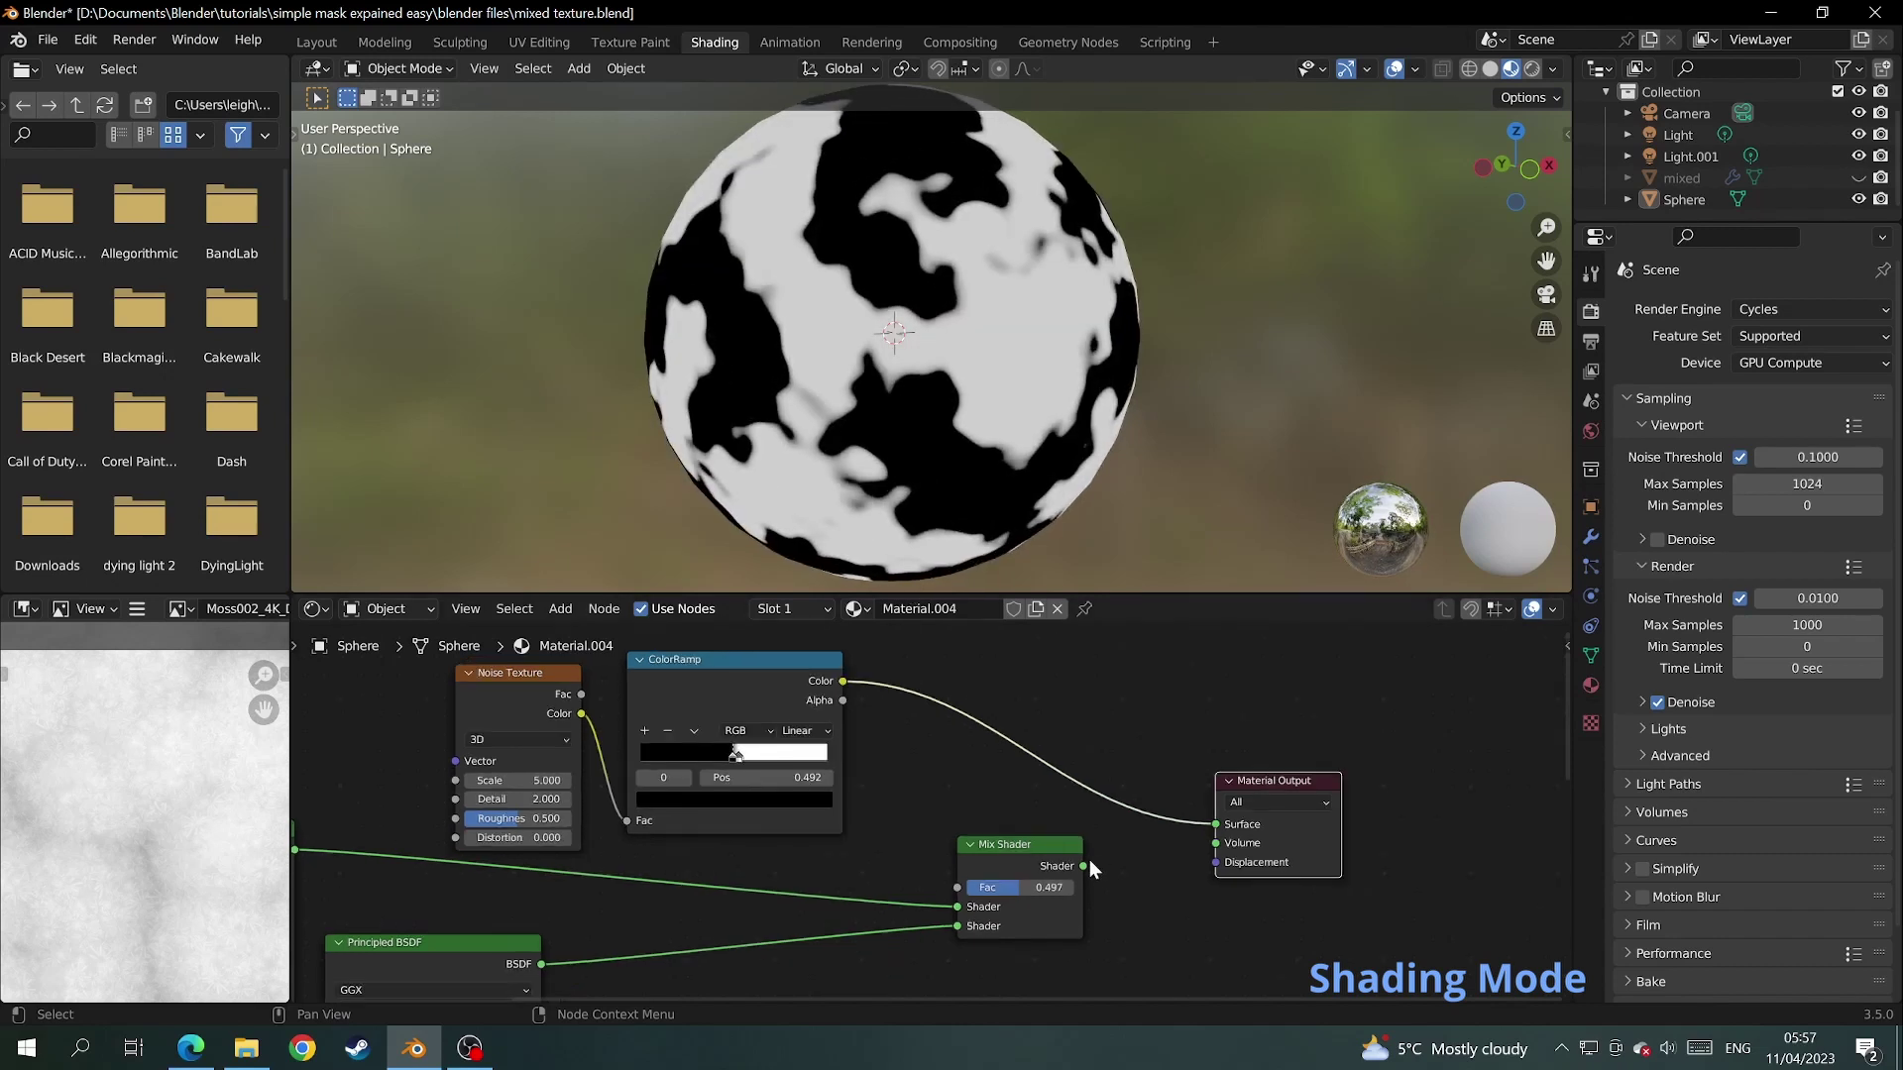
left_click_drag(1084, 865, 1211, 829)
middle_click_drag(1141, 856, 1246, 837)
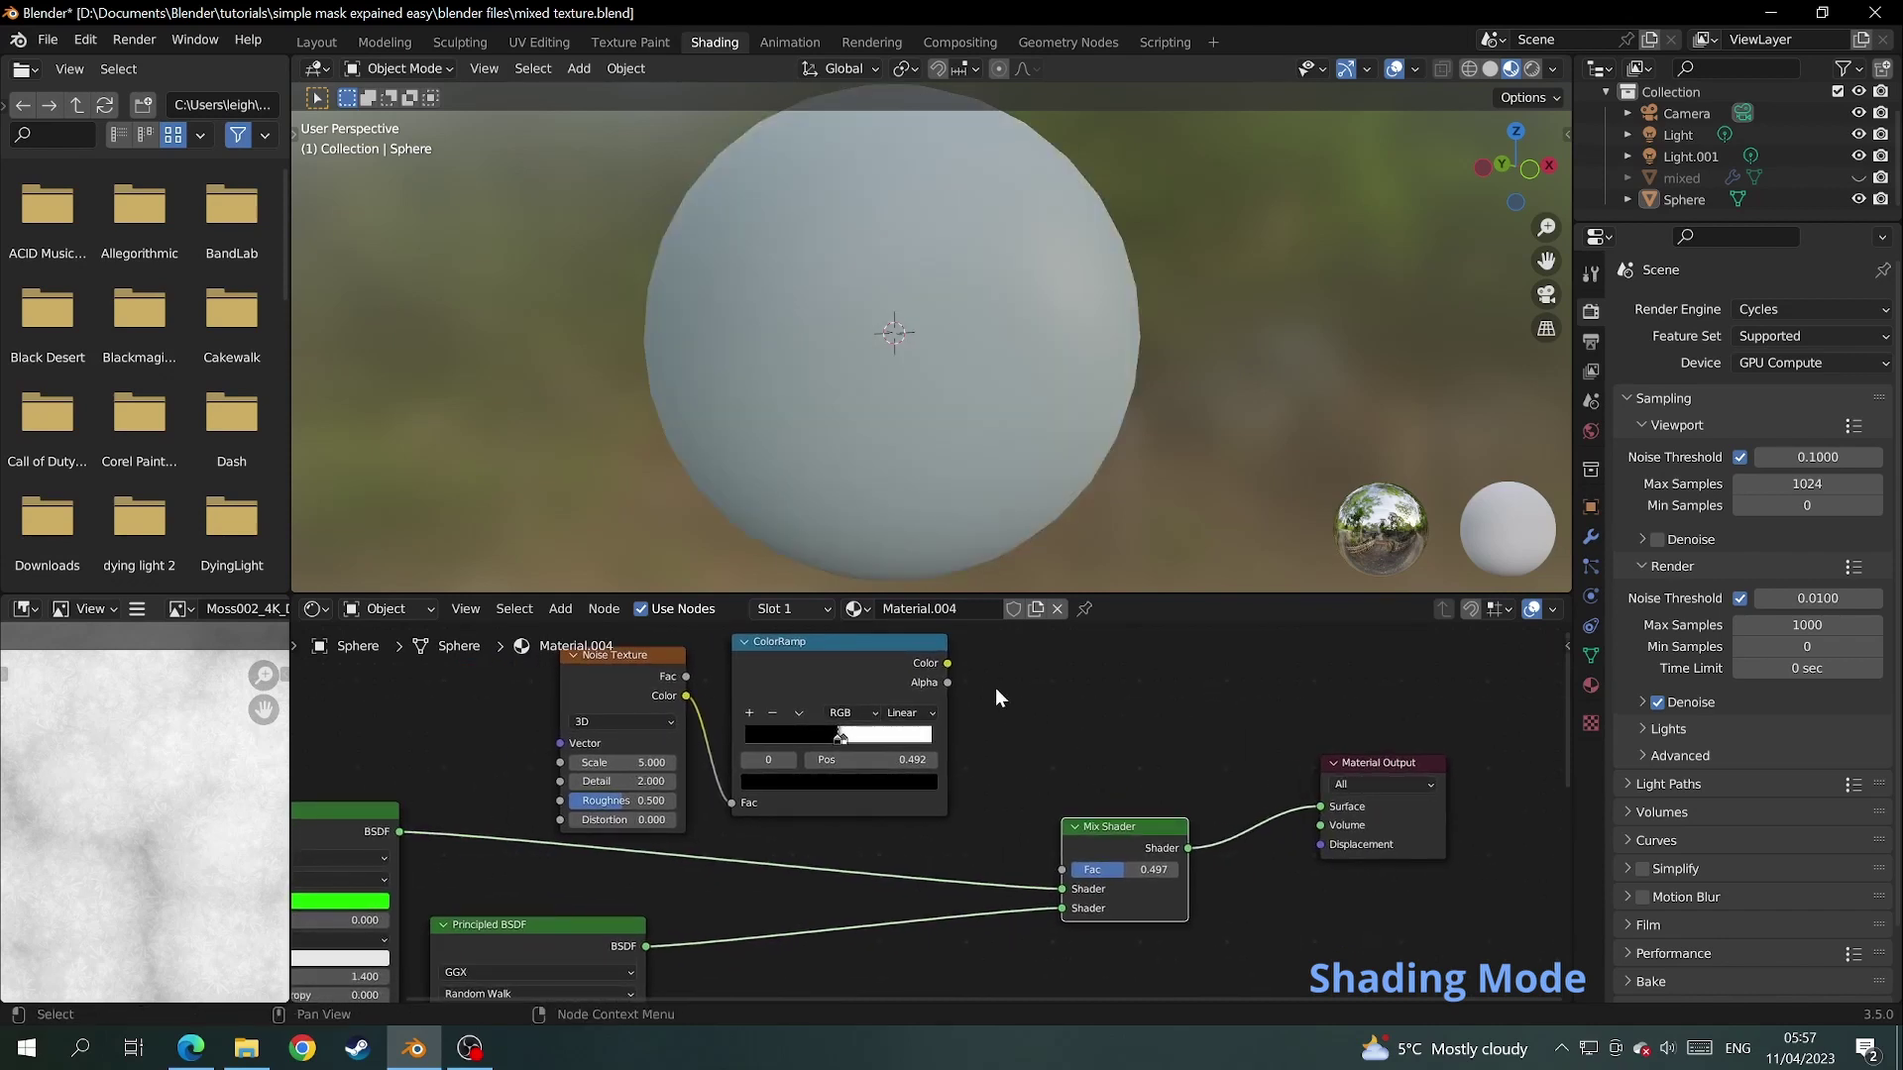
left_click_drag(950, 662, 1063, 870)
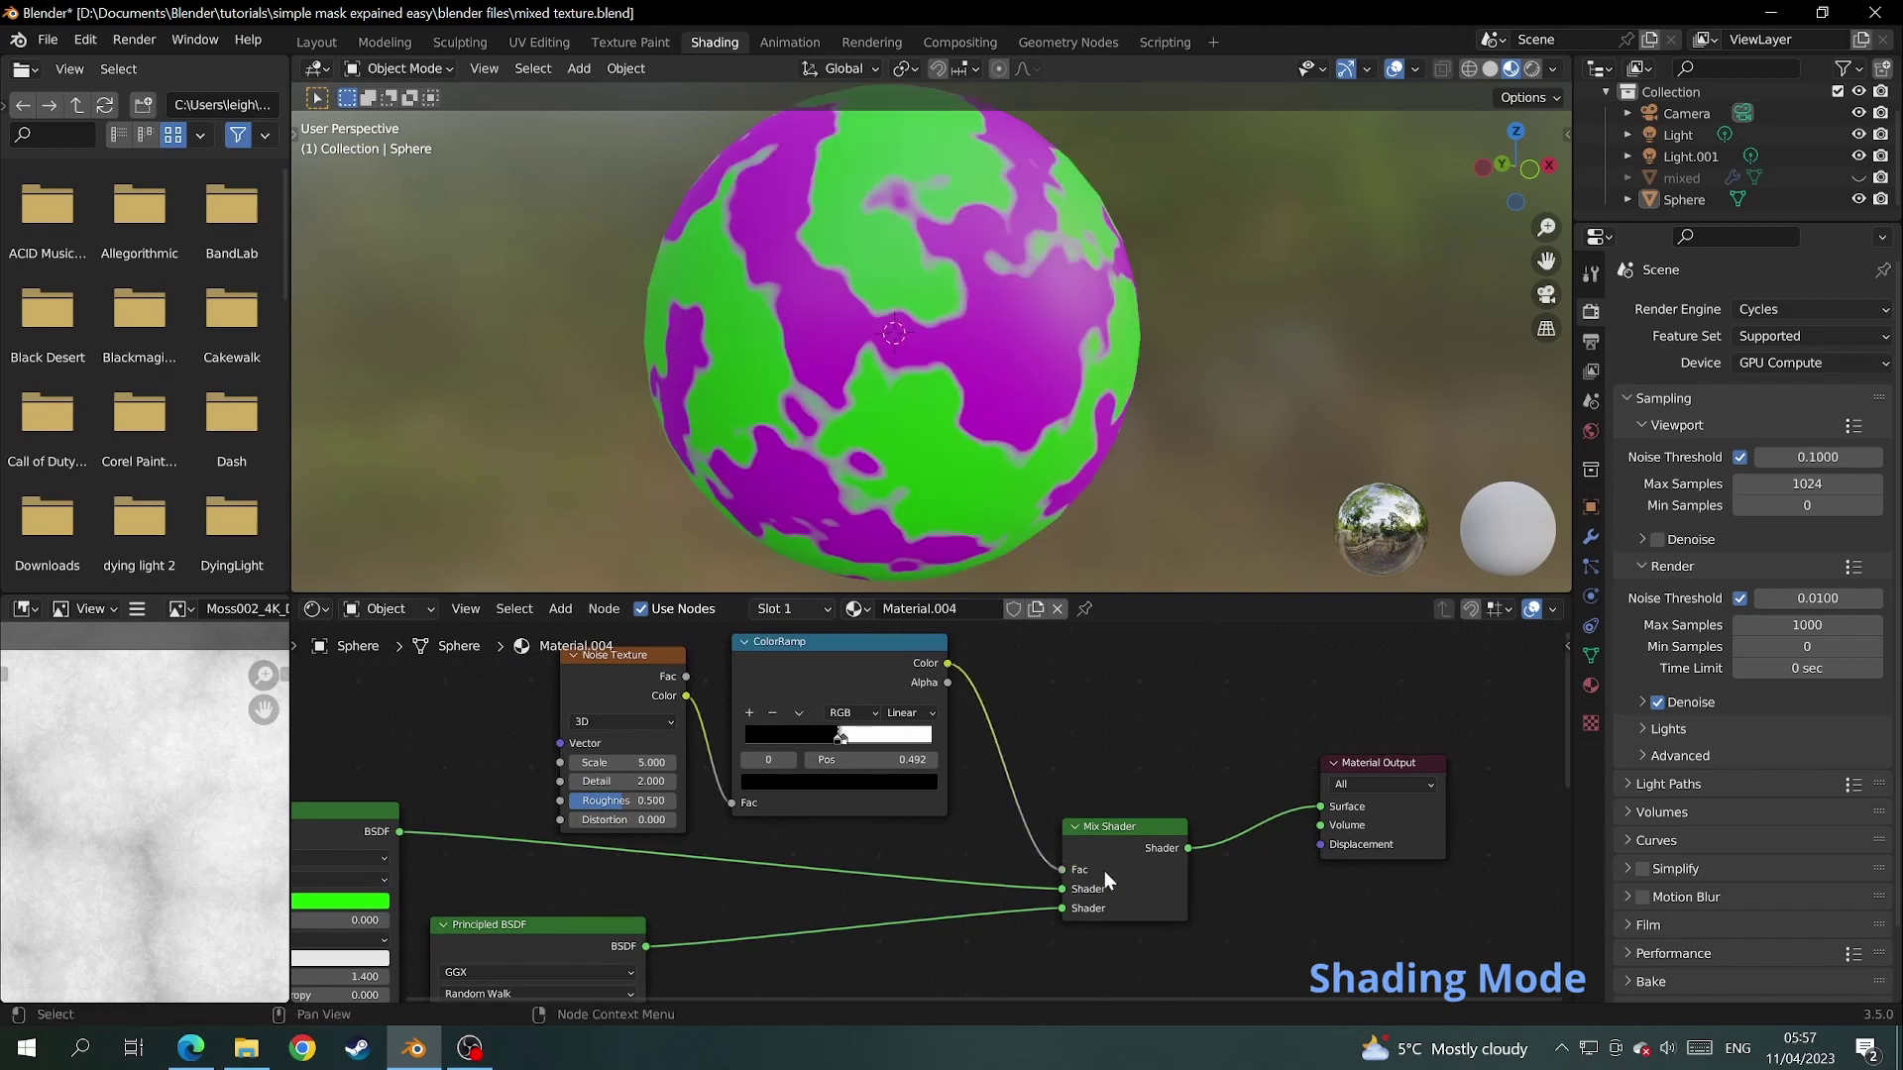
scroll(941, 694, "down", 2)
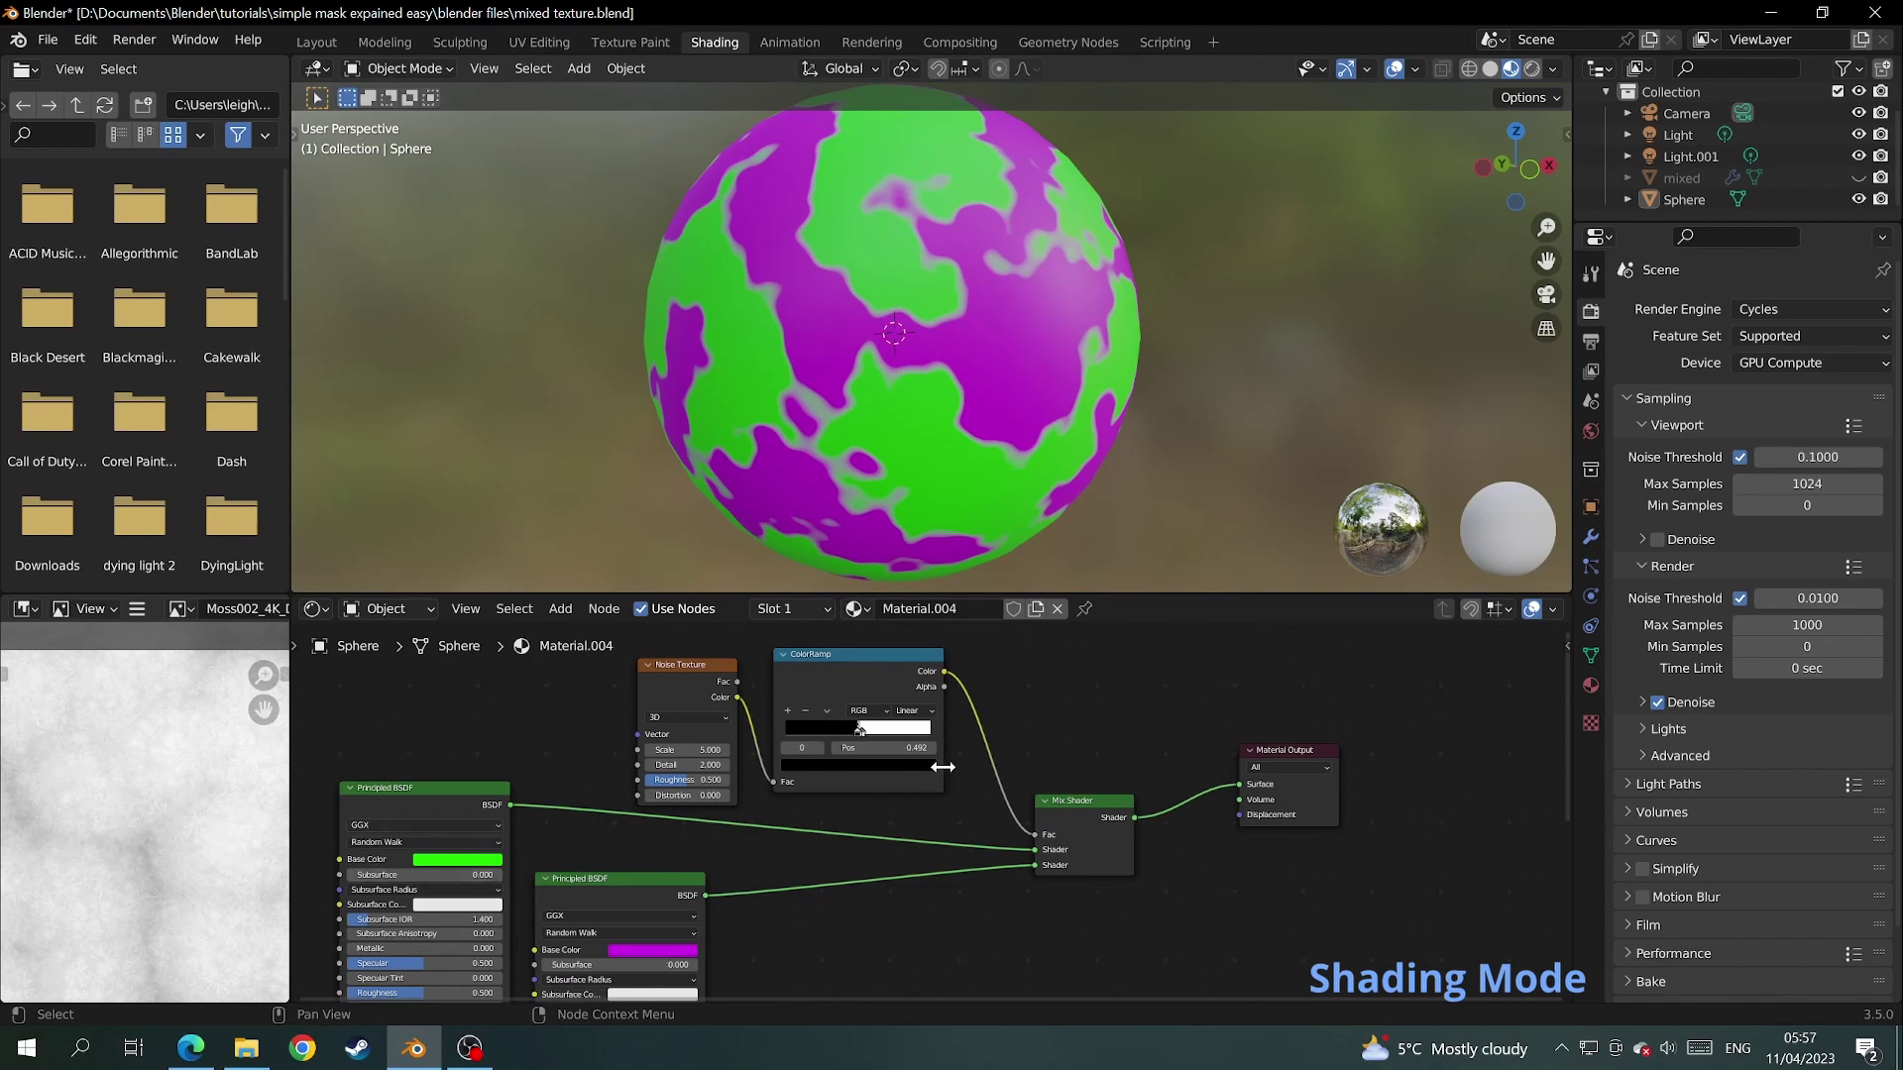
scroll(948, 670, "down", 4)
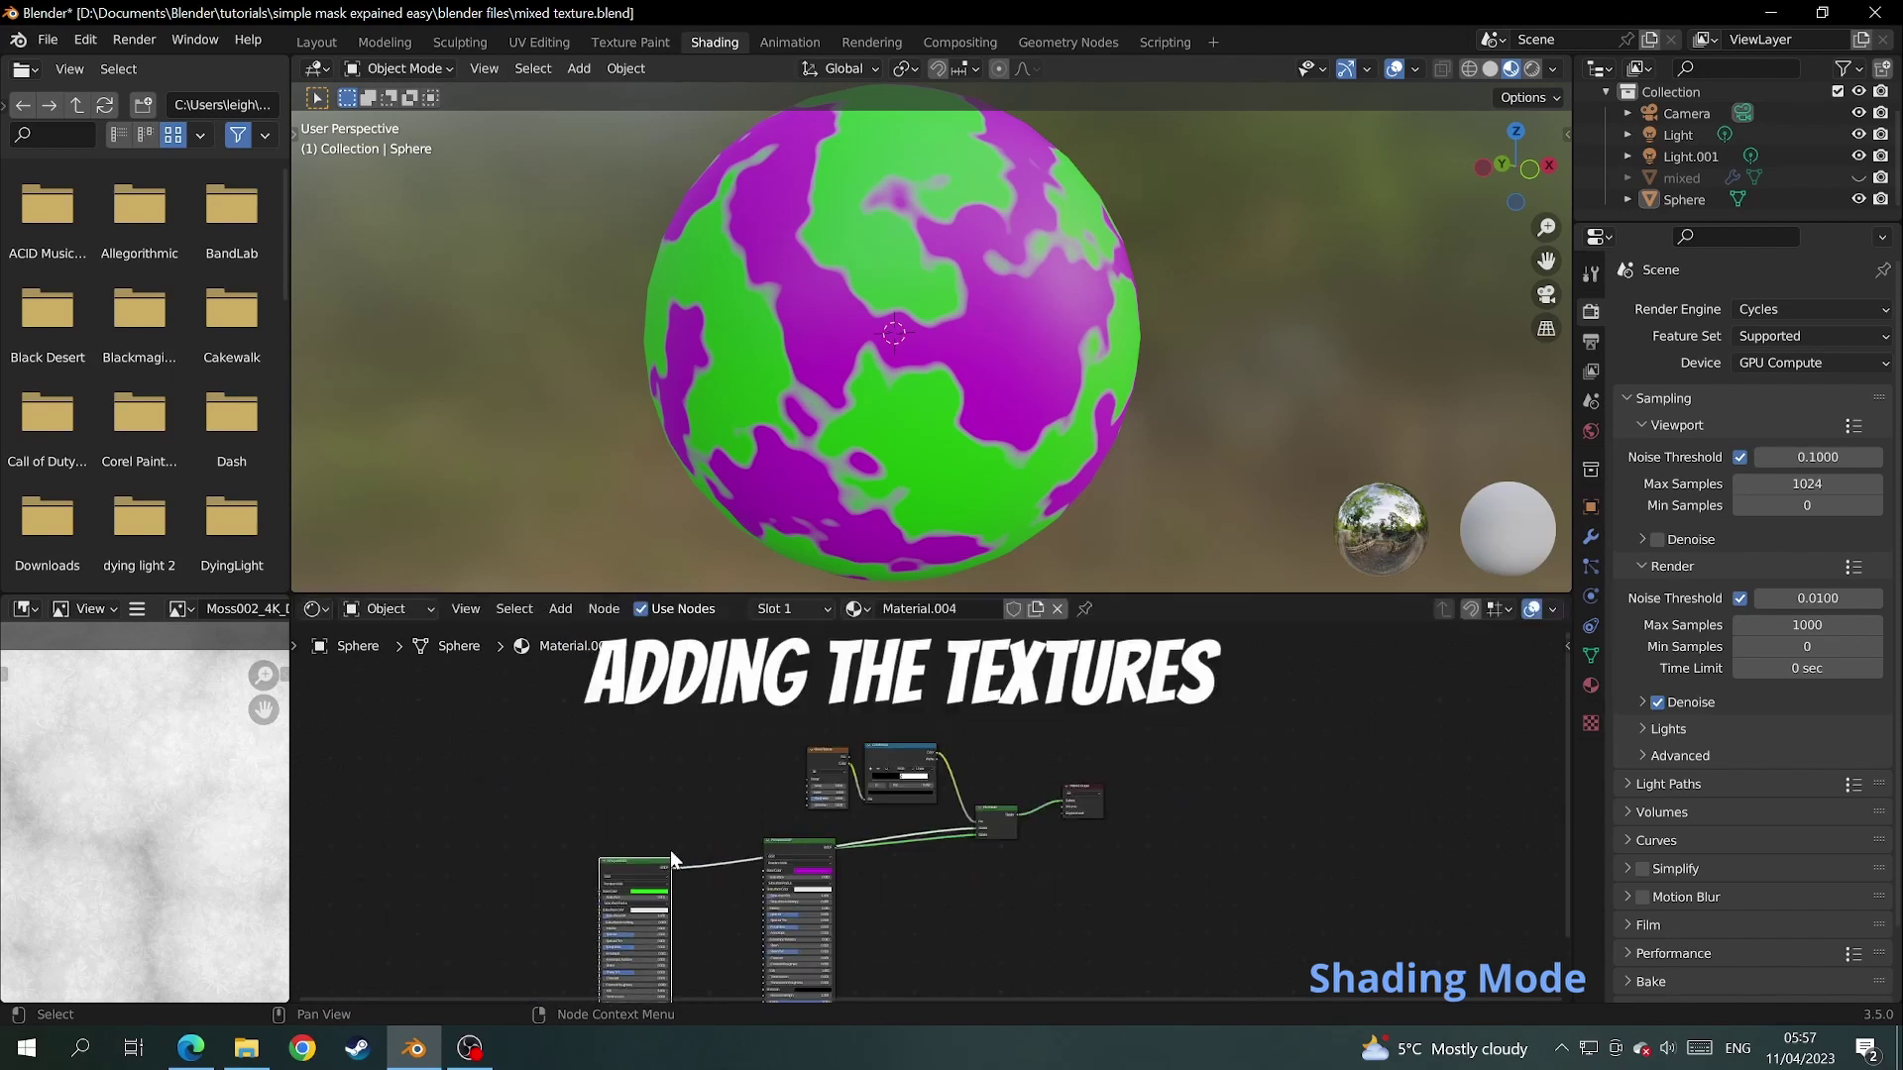
scroll(838, 917, "down", 1)
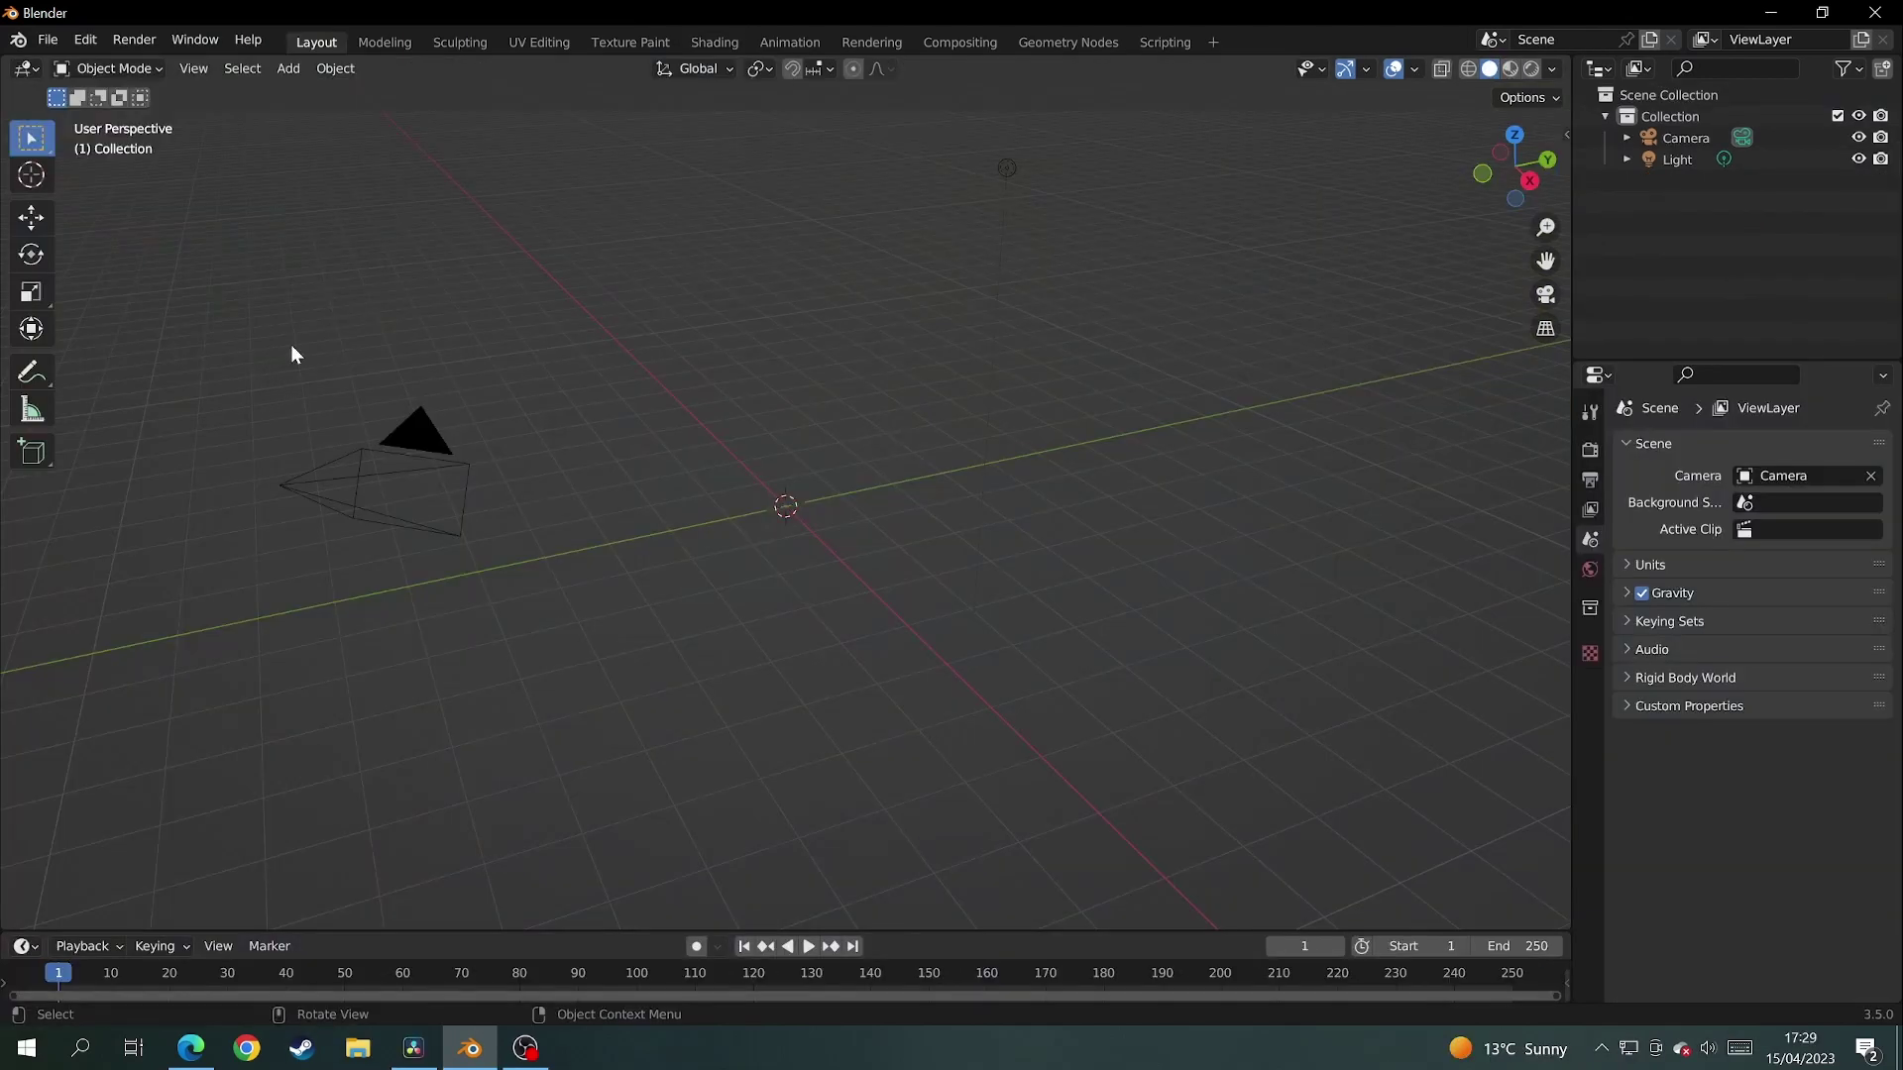
- Search the add-ons in the preferences for "node" and make sure Node Wrangler is enabled
left_click(85, 40)
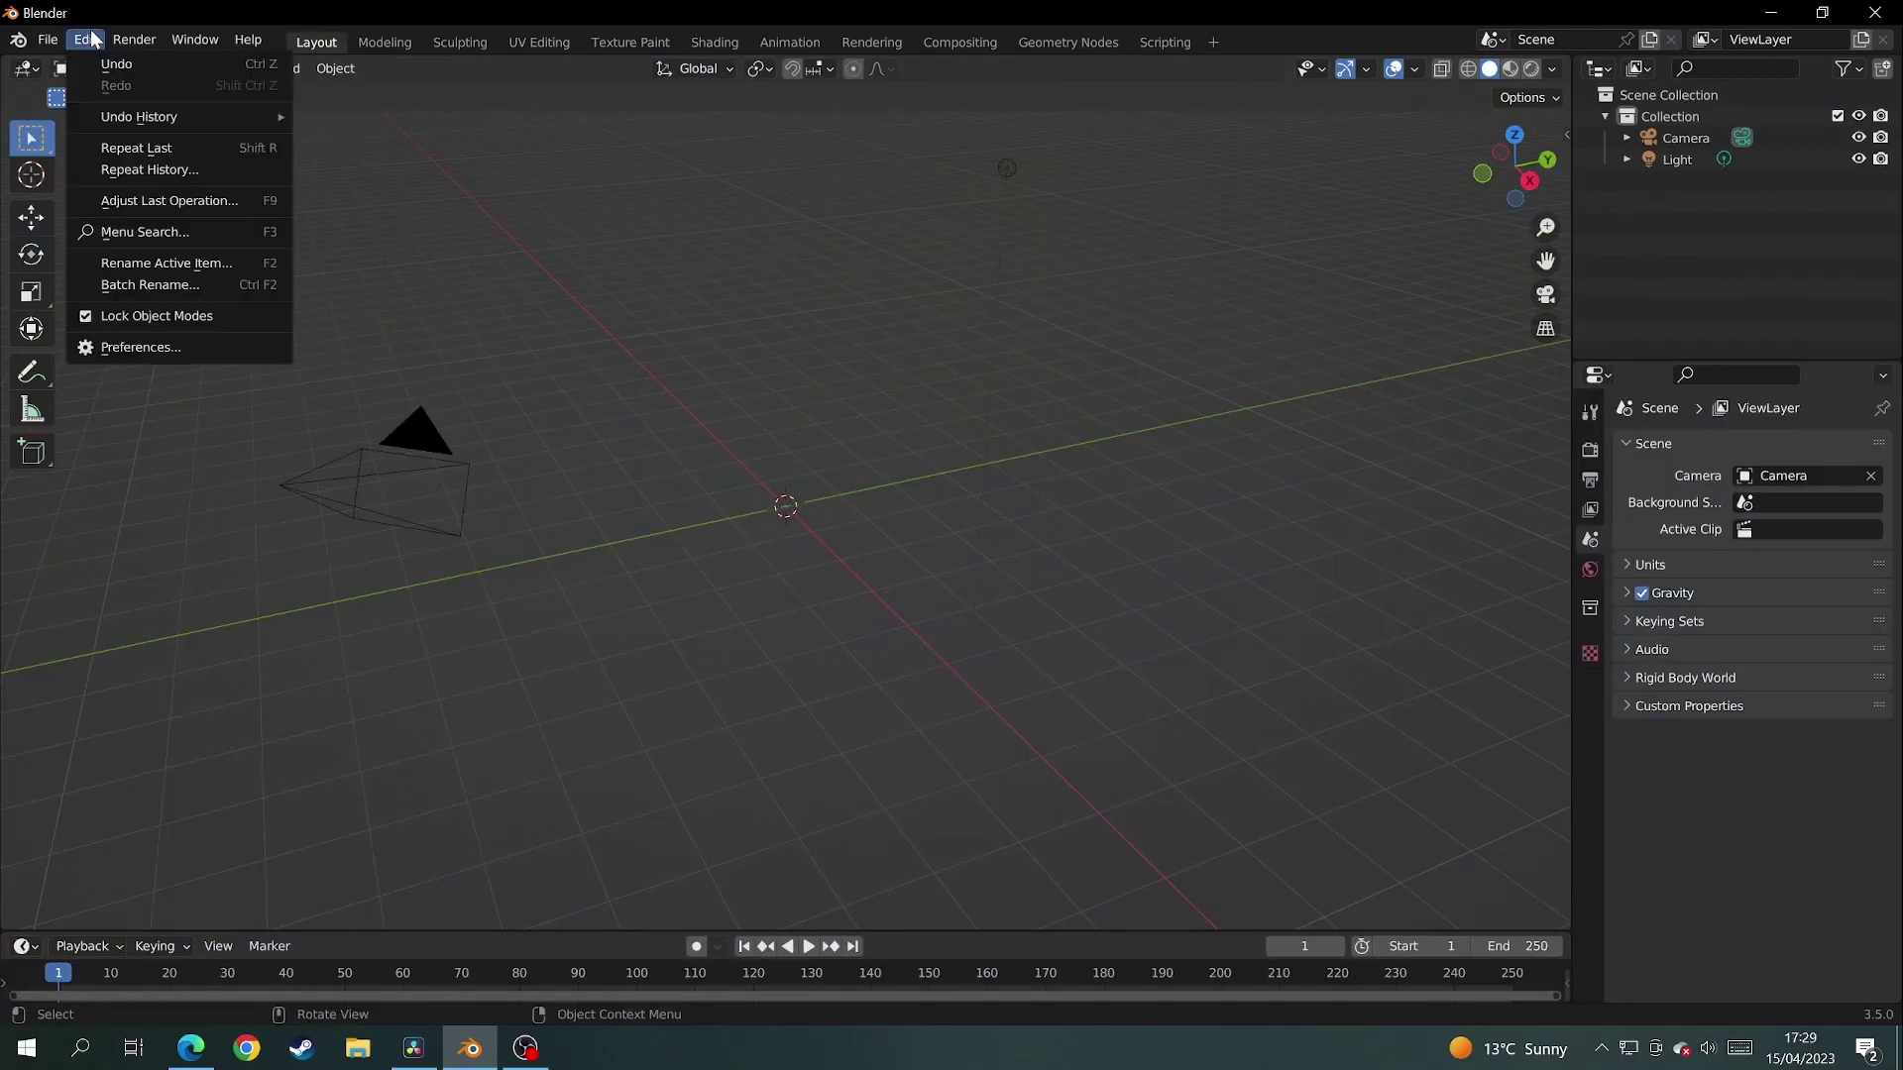
left_click(149, 347)
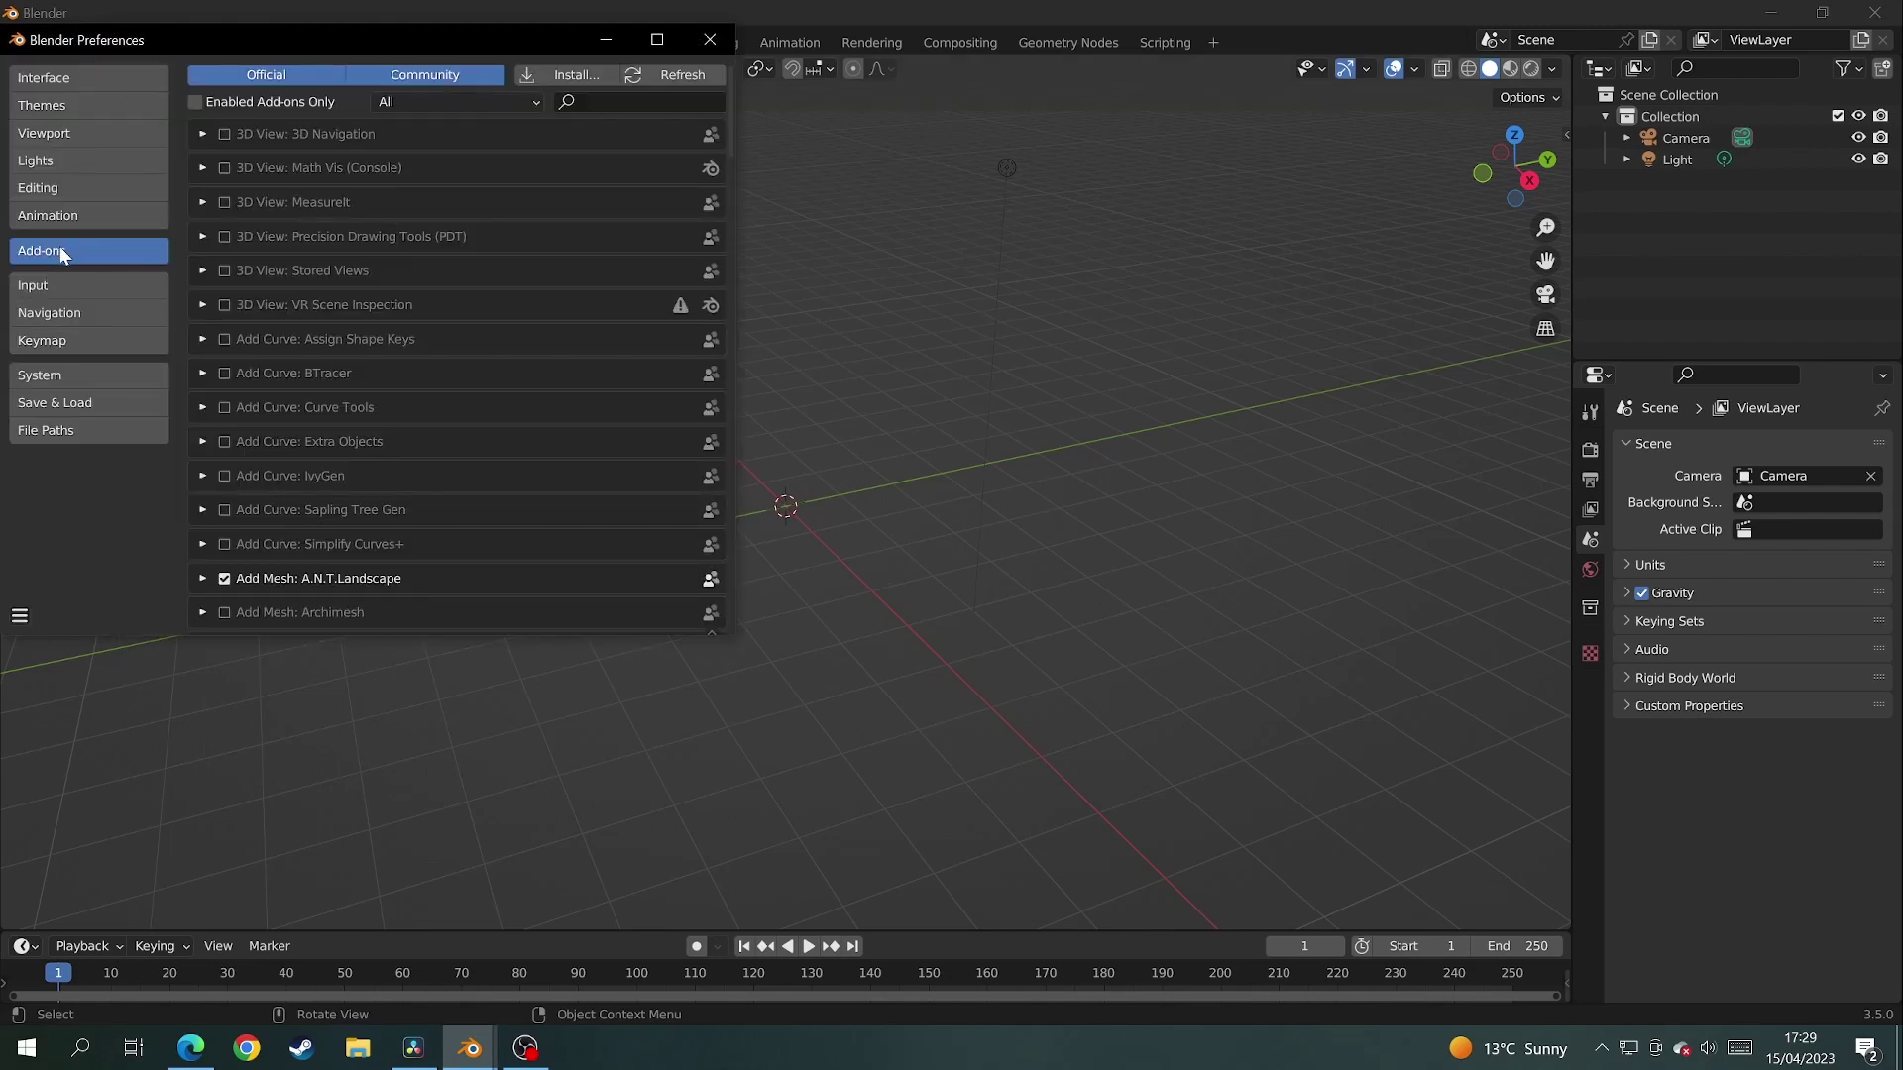
left_click(585, 103)
type("node")
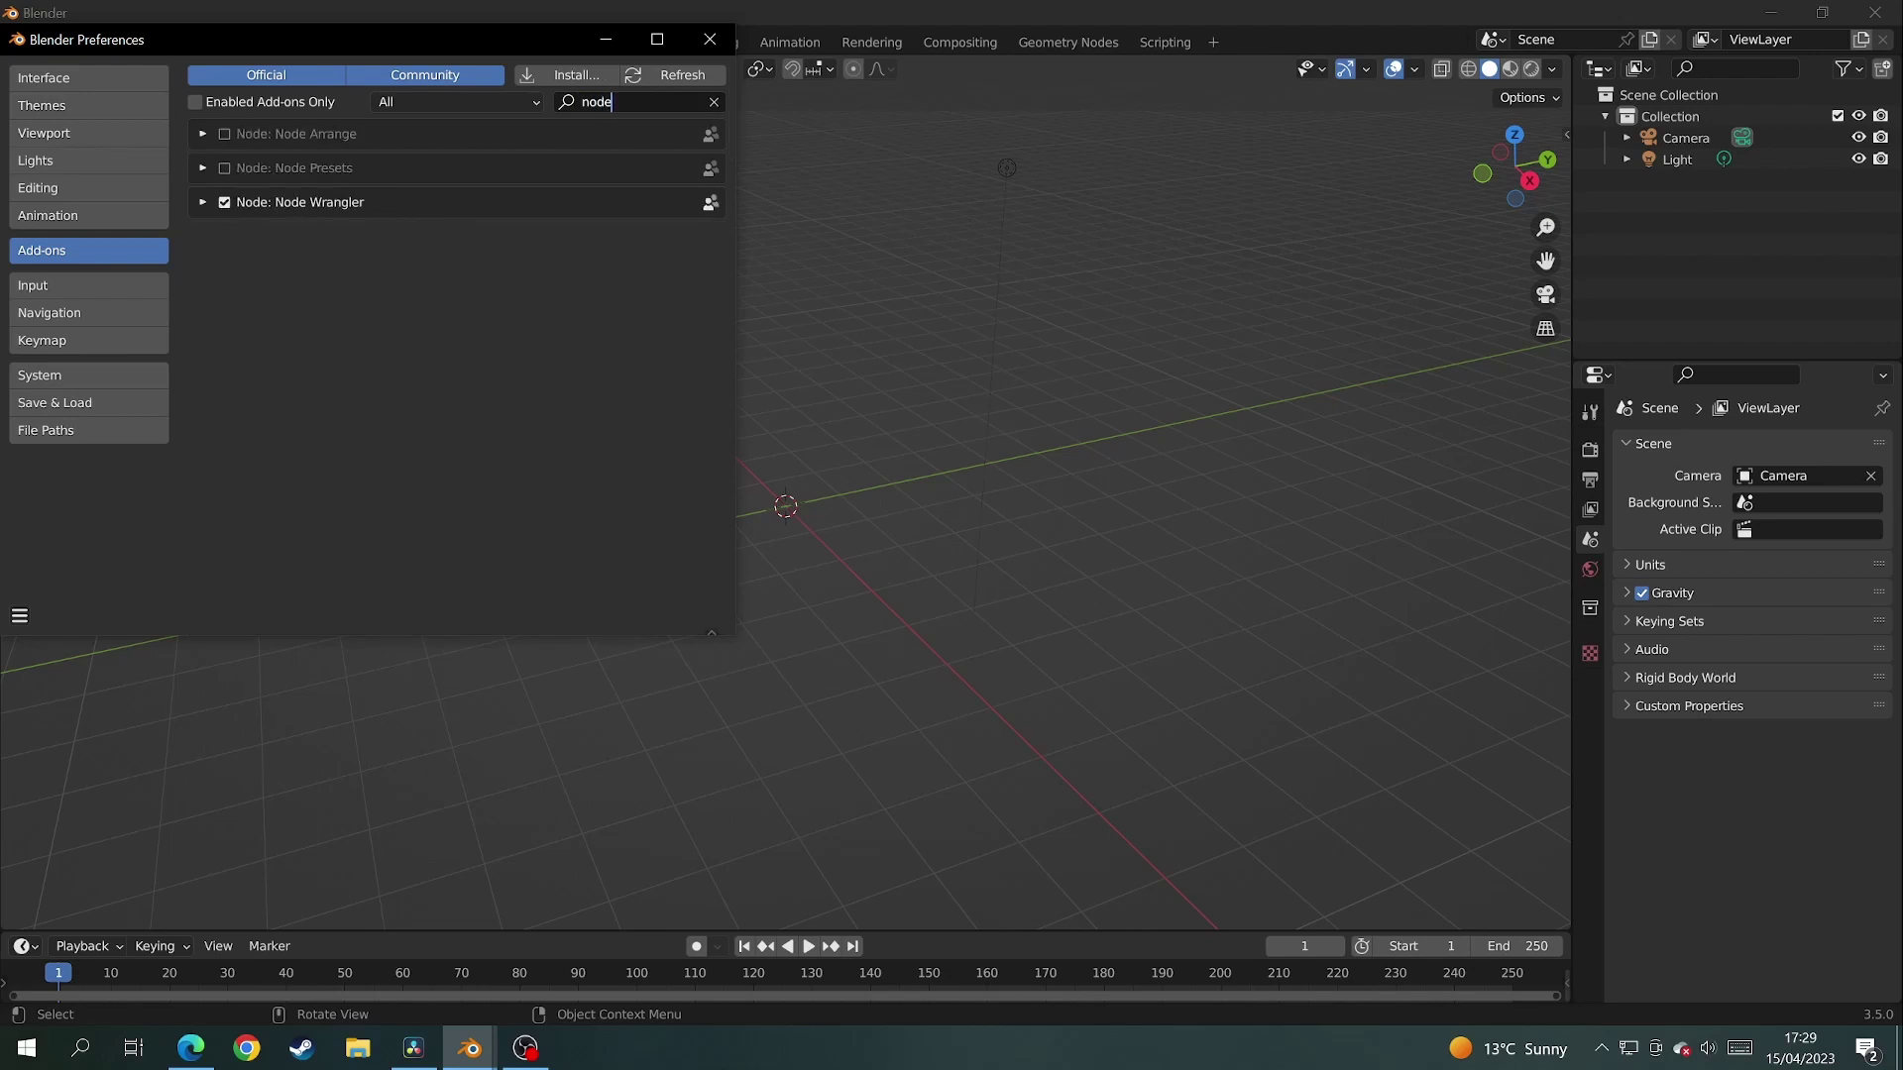
left_click(226, 207)
left_click(226, 206)
left_click(27, 618)
left_click(74, 561)
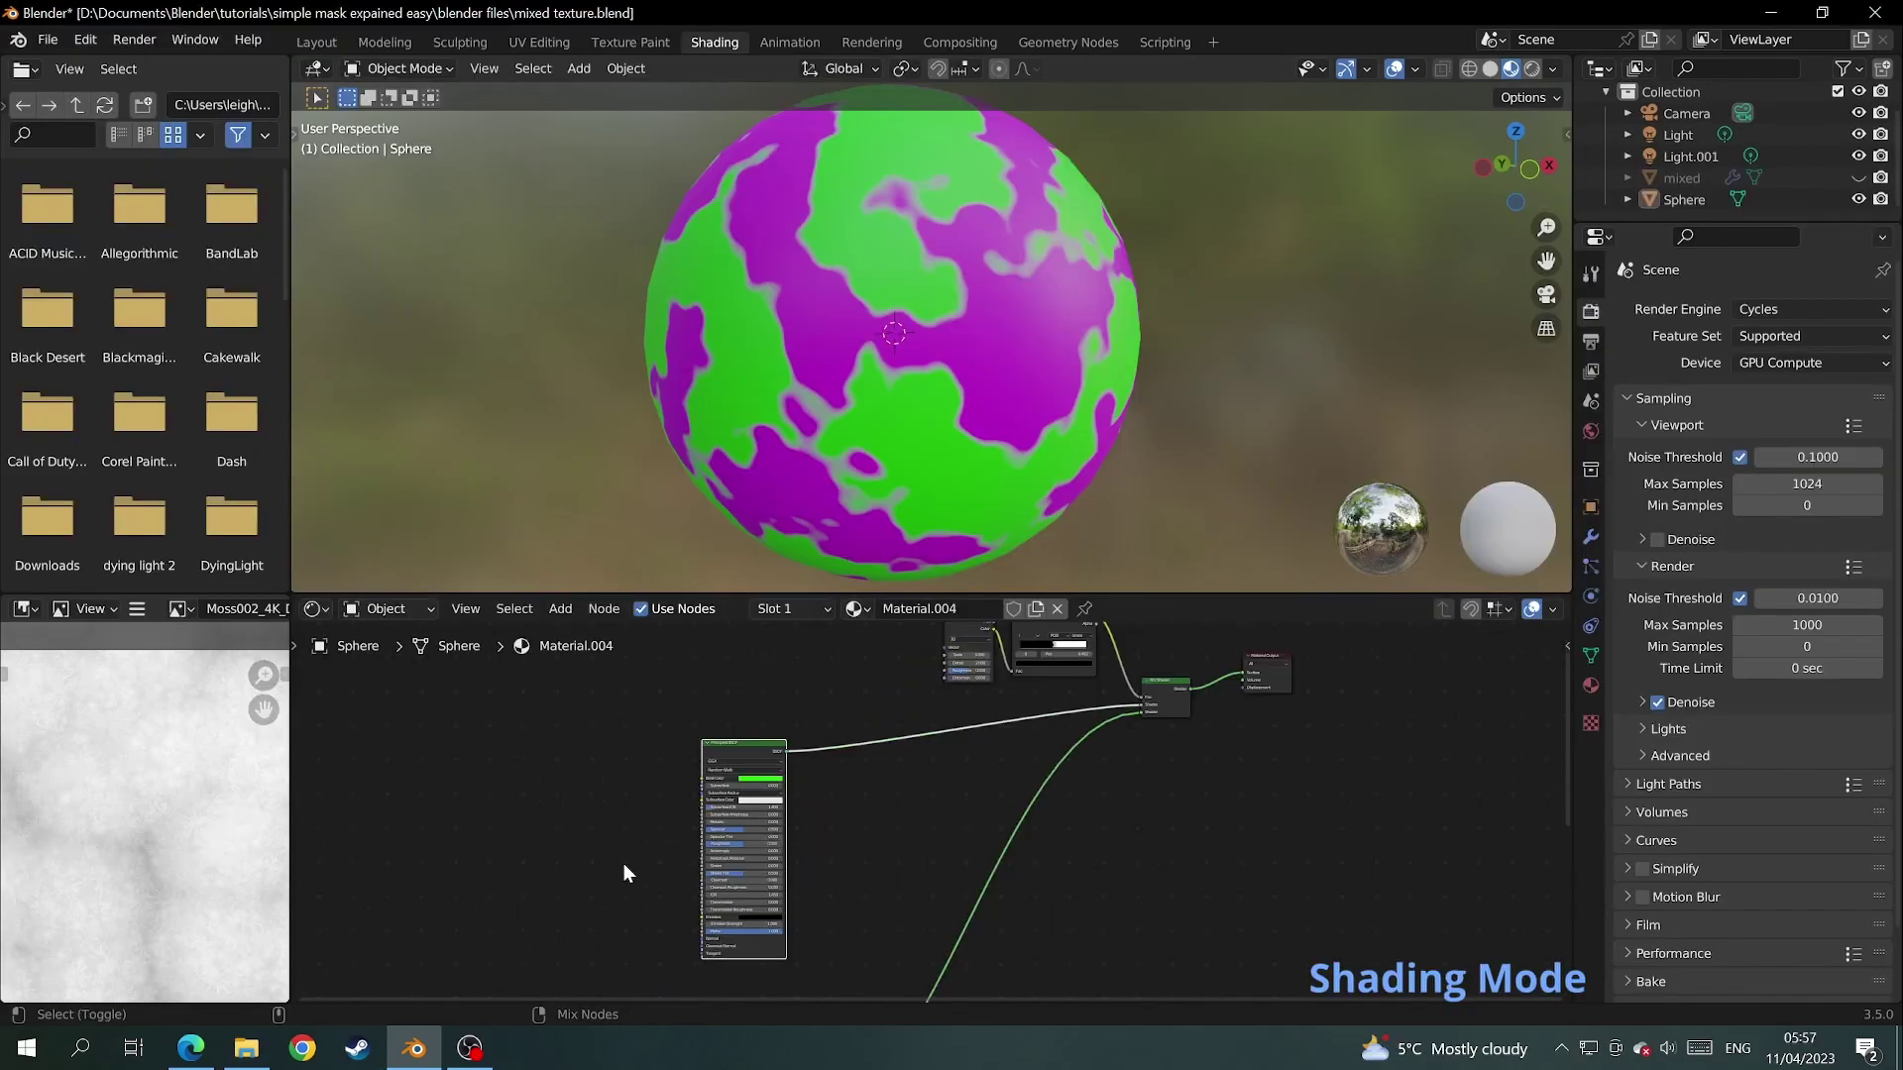
- Load all the Rock030_4K texture files onto the green Principled BSDF with Node Wrangler's Principled Texture Setup
key("ctrl+shift+t")
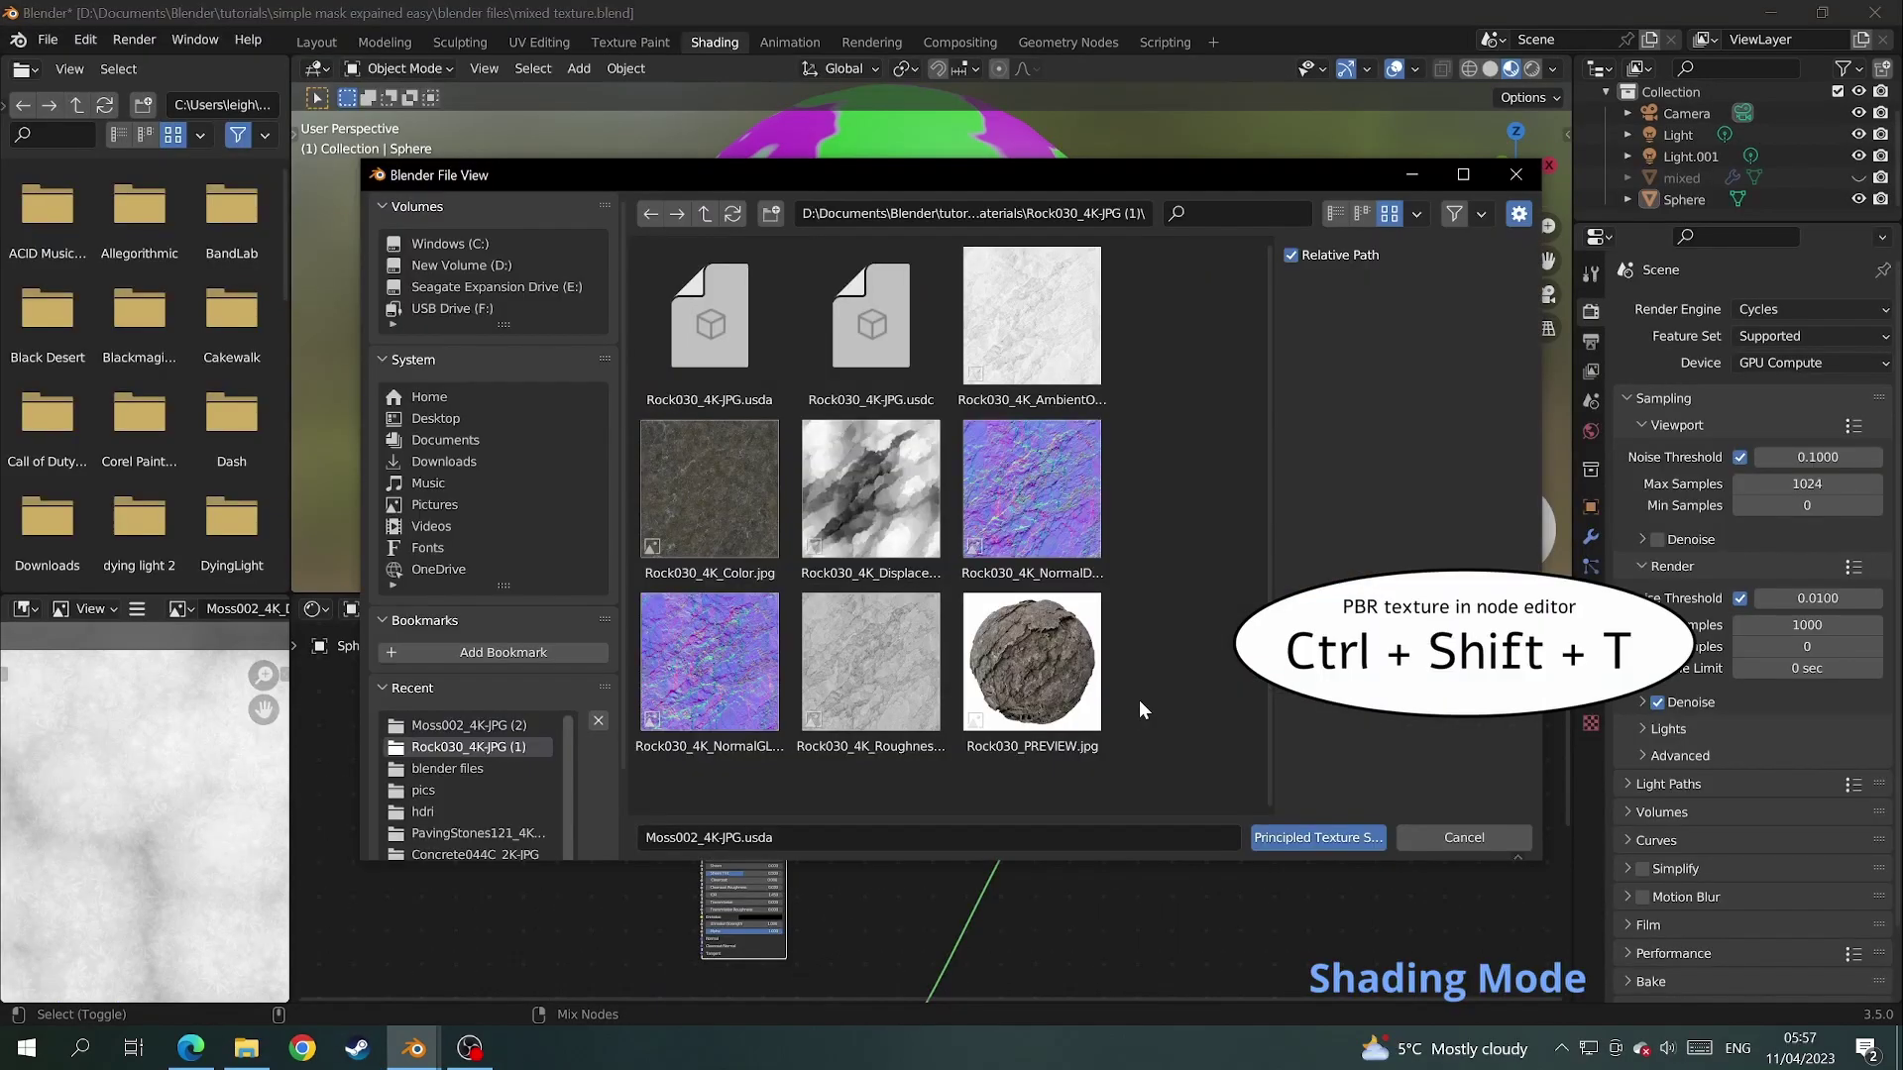
left_click_drag(1138, 701, 721, 331)
left_click(1290, 832)
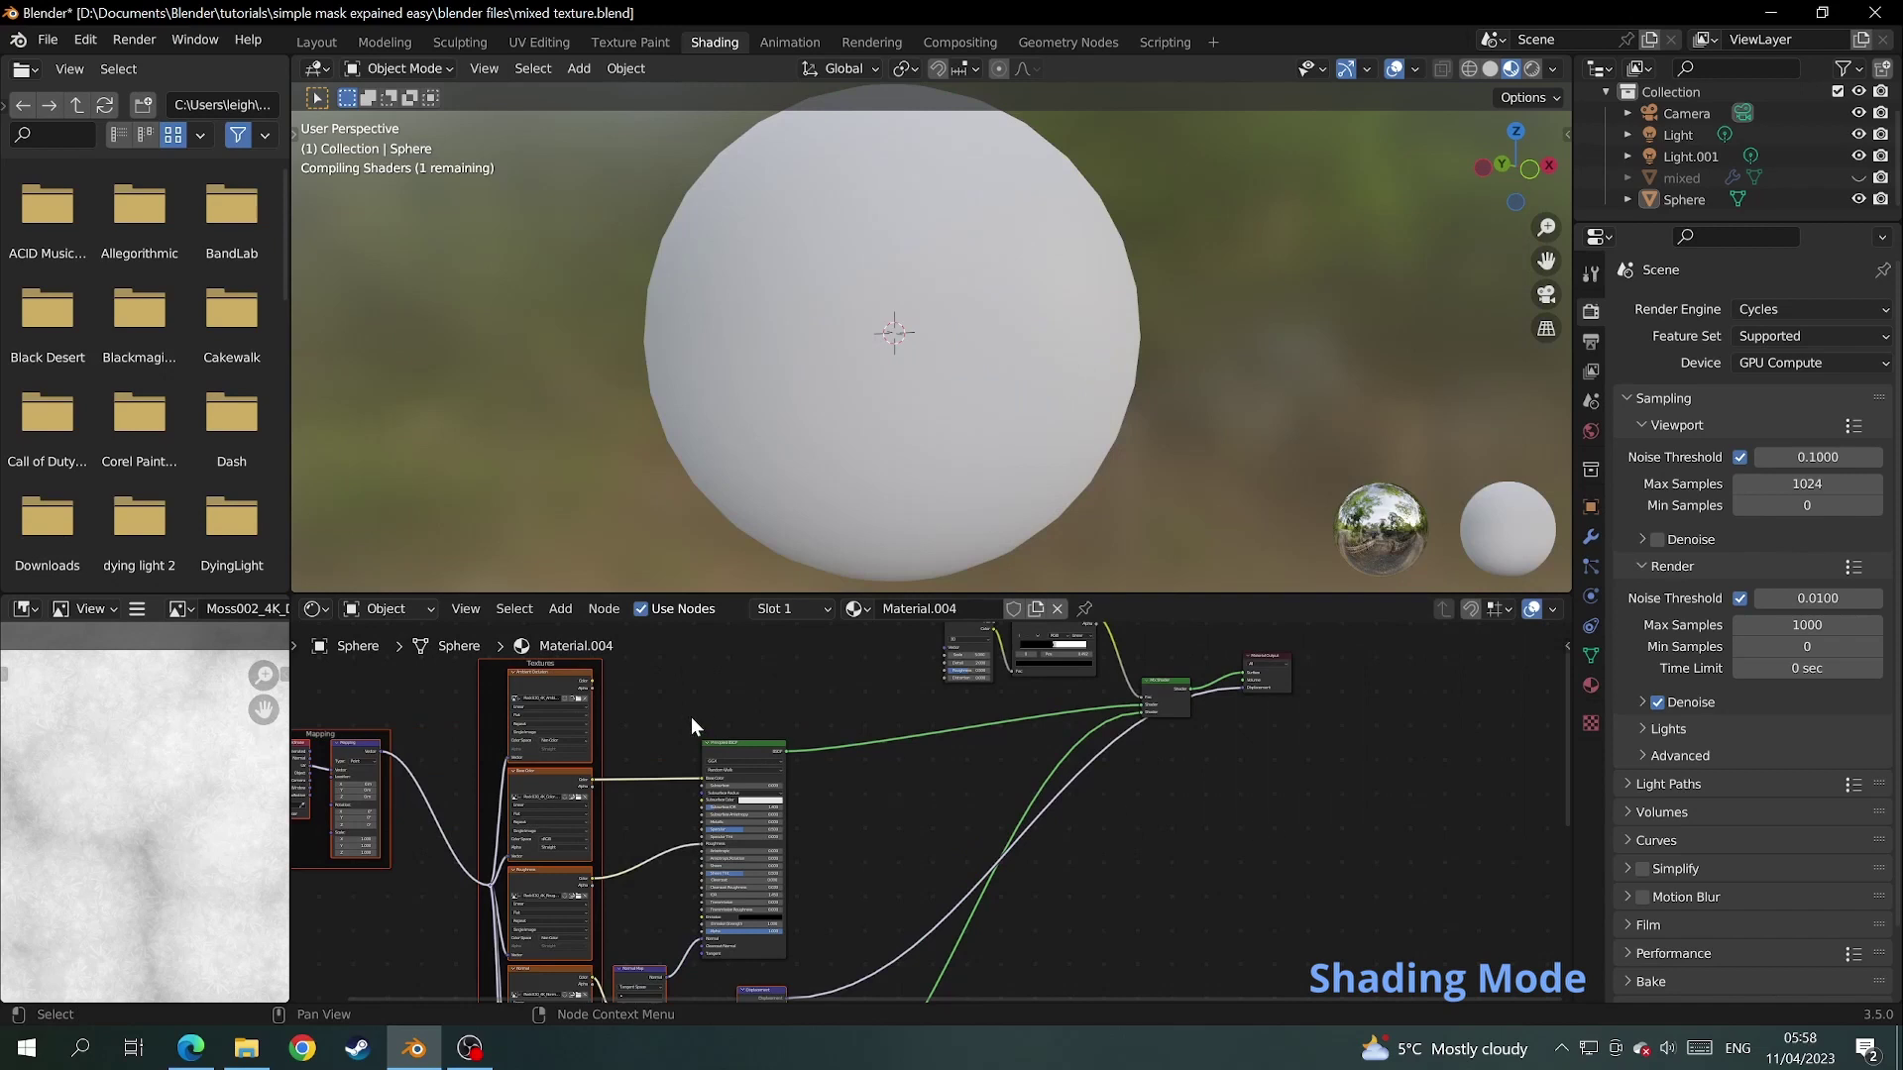
- Disconnect the rock texture's Displacement node from the Material Output
middle_click_drag(768, 814, 636, 674)
scroll(692, 801, "up", 2)
left_click(692, 802)
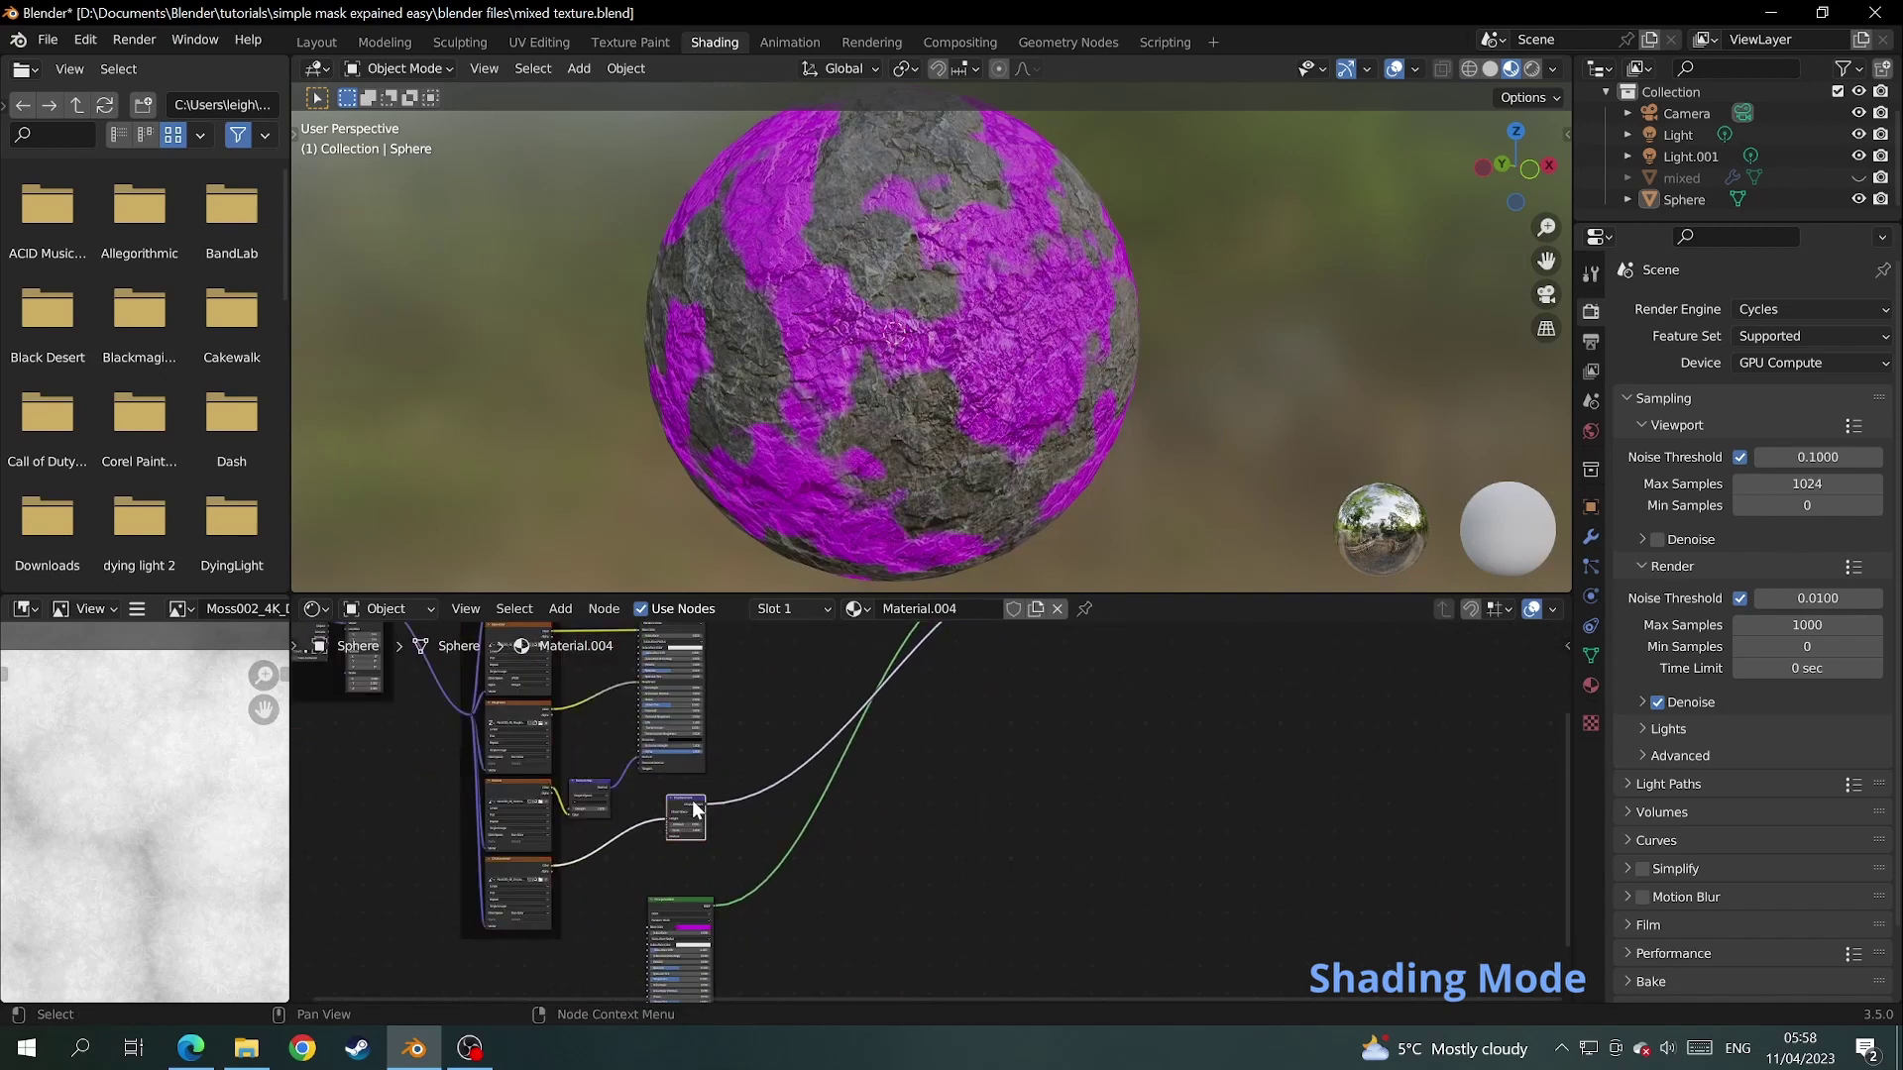
left_click_drag(694, 809, 626, 947)
- Load all the Moss002_4K texture files onto the purple Principled BSDF with Node Wrangler's Principled Texture Setup
left_click(797, 788)
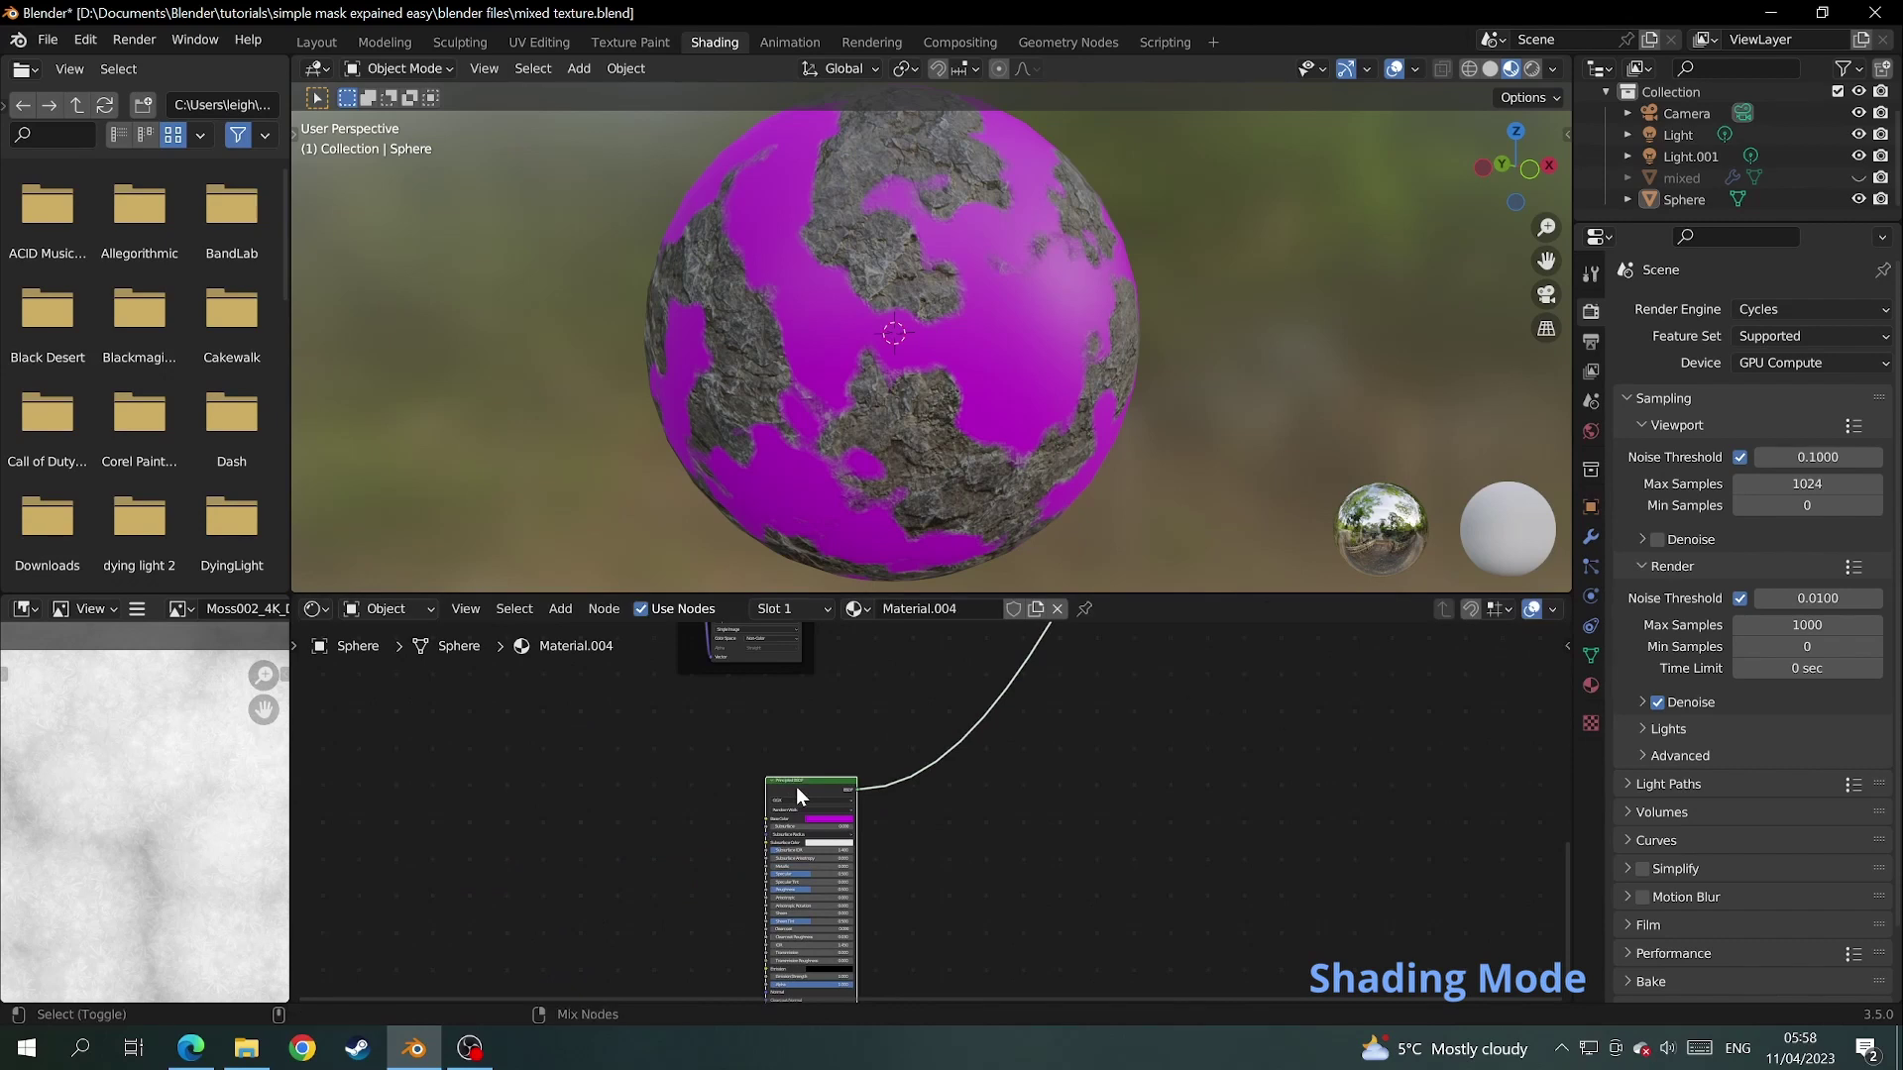
key("ctrl+shift+t")
left_click_drag(734, 321, 1176, 745)
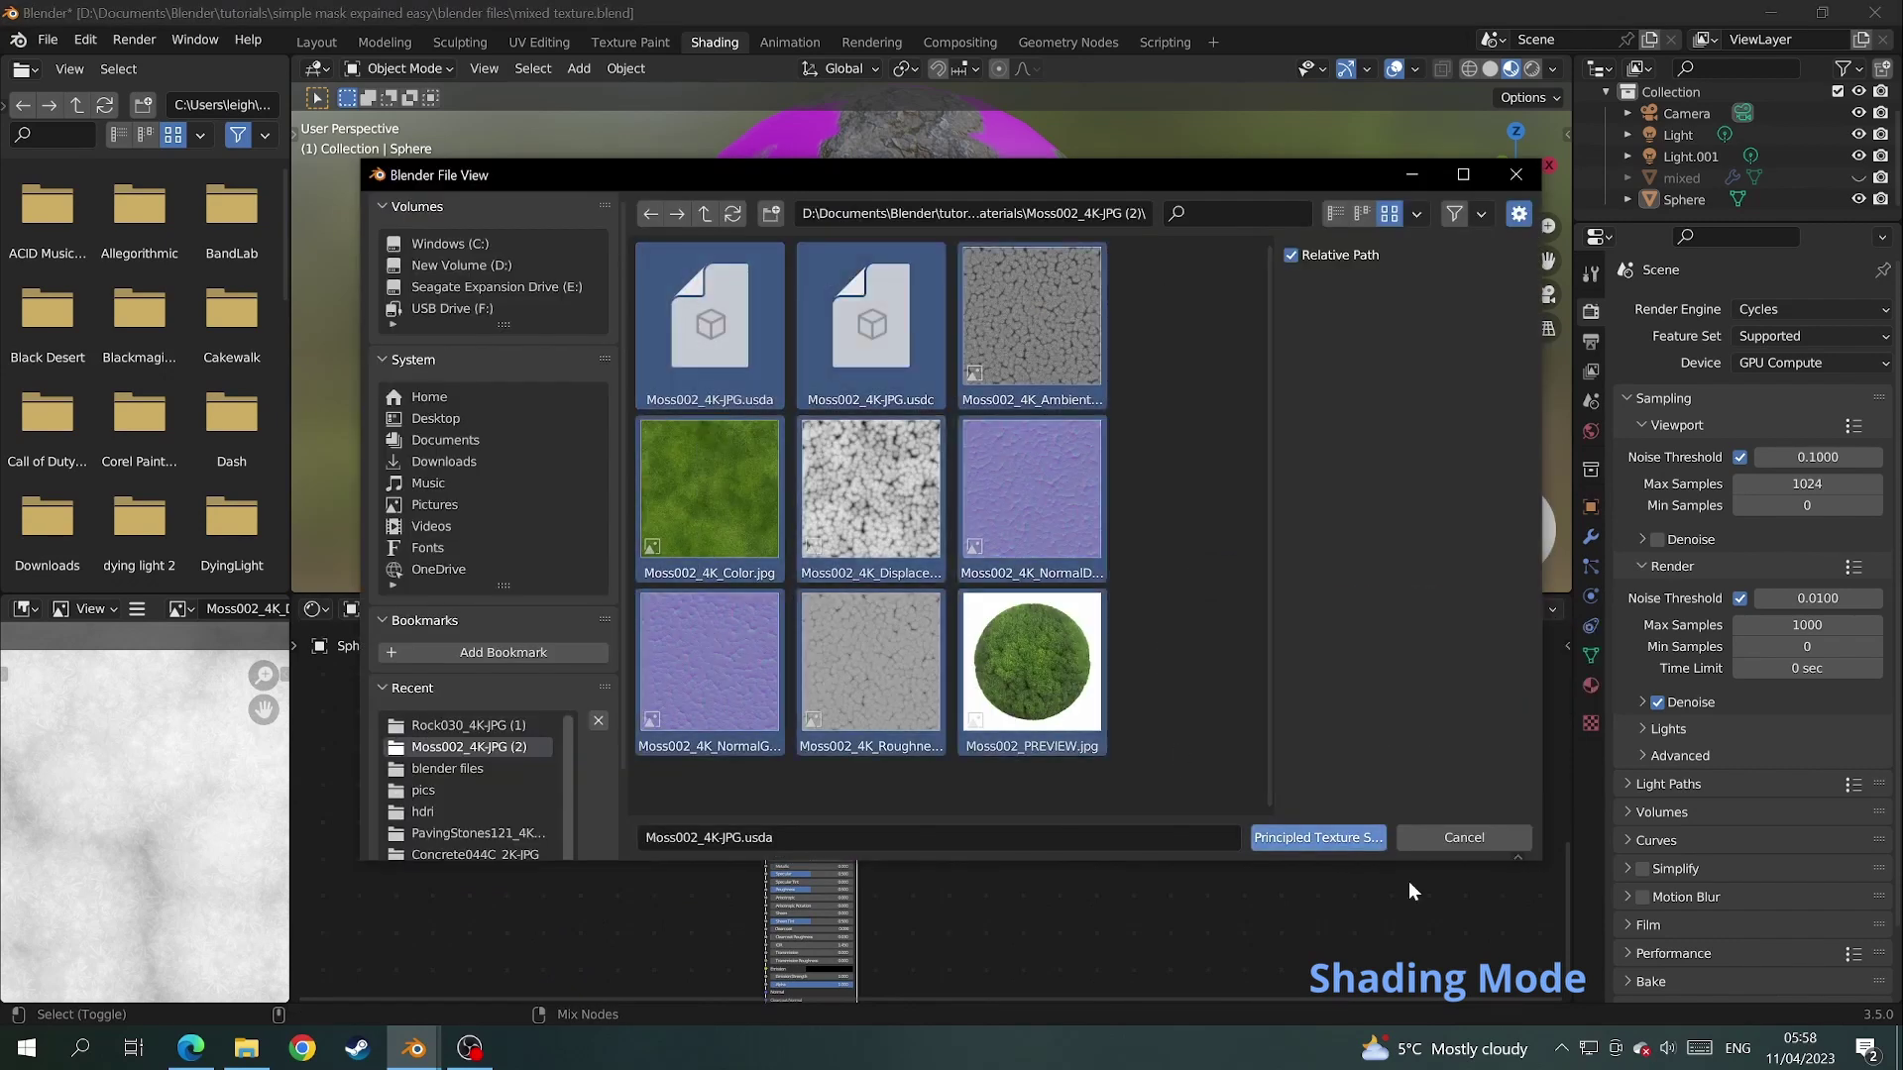
left_click(1348, 840)
- Remove the moss texture's displacement link to the Material Output
scroll(957, 804, "down", 3)
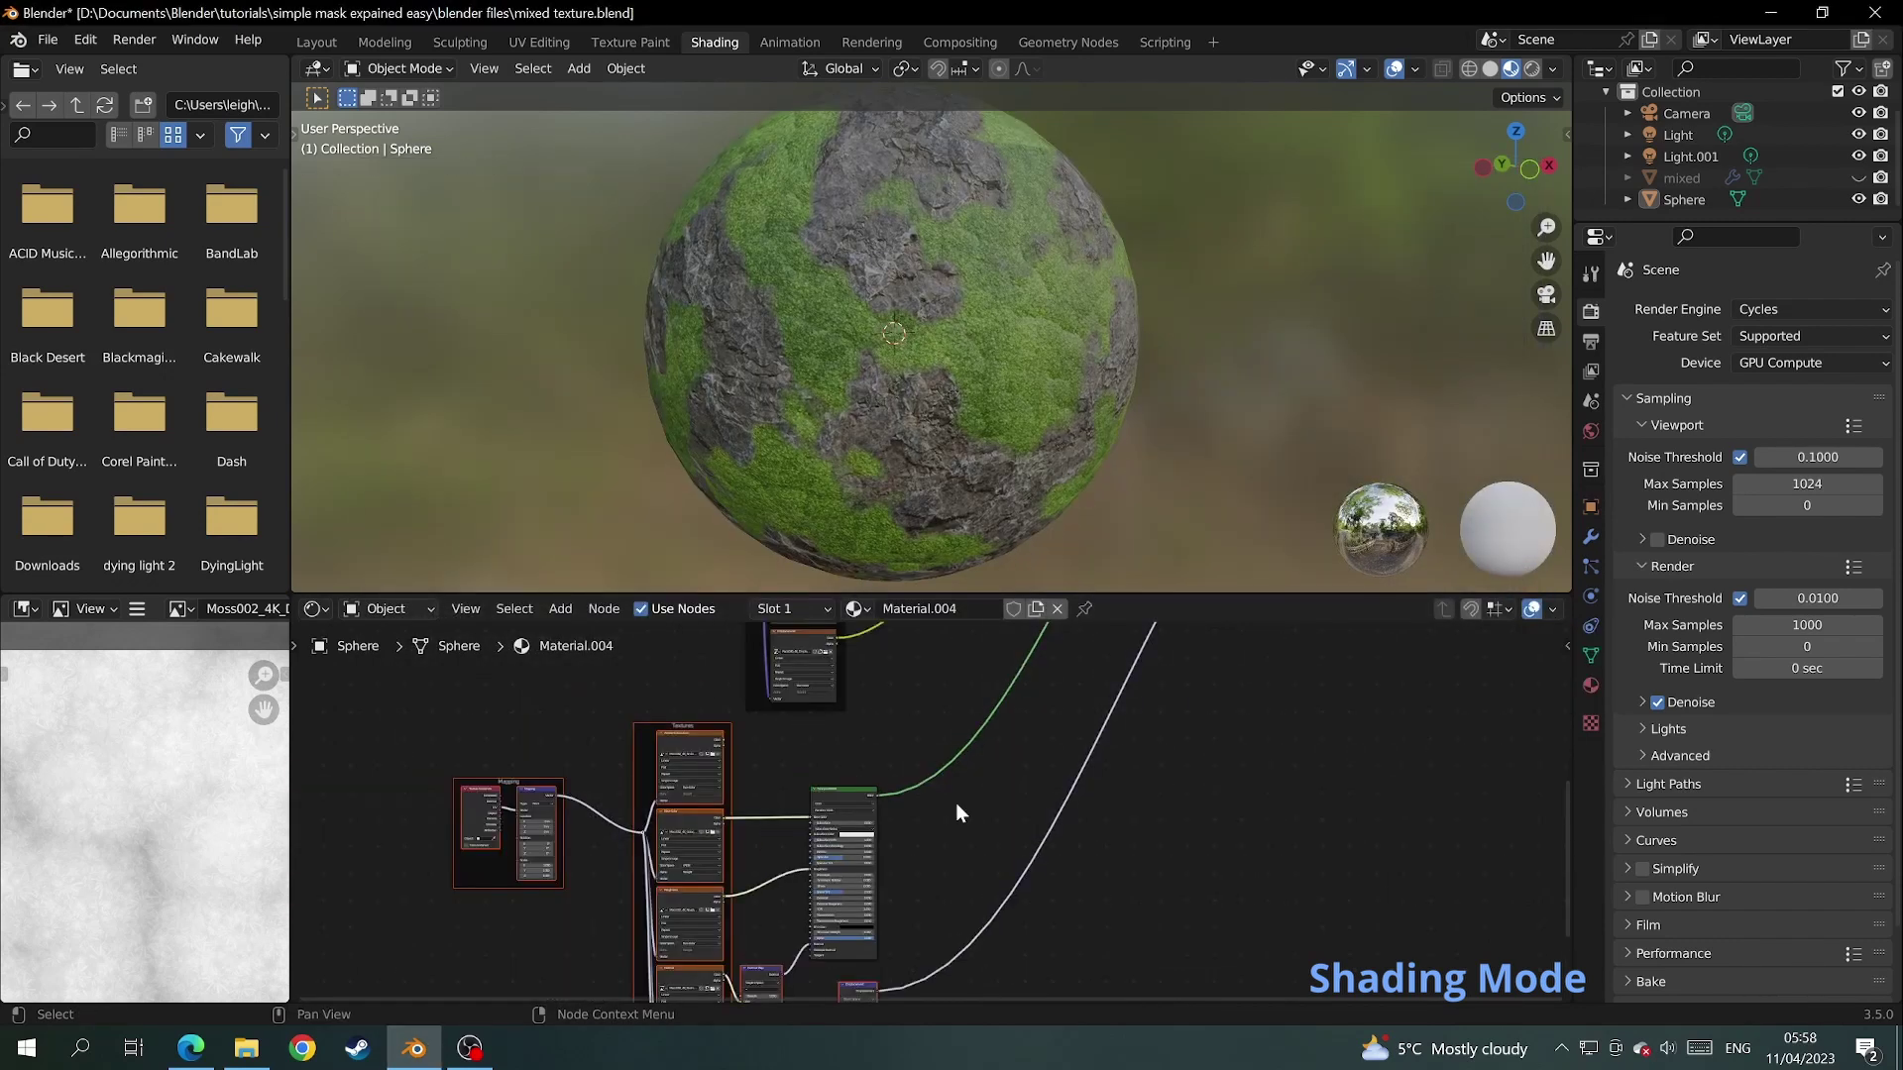
key("x")
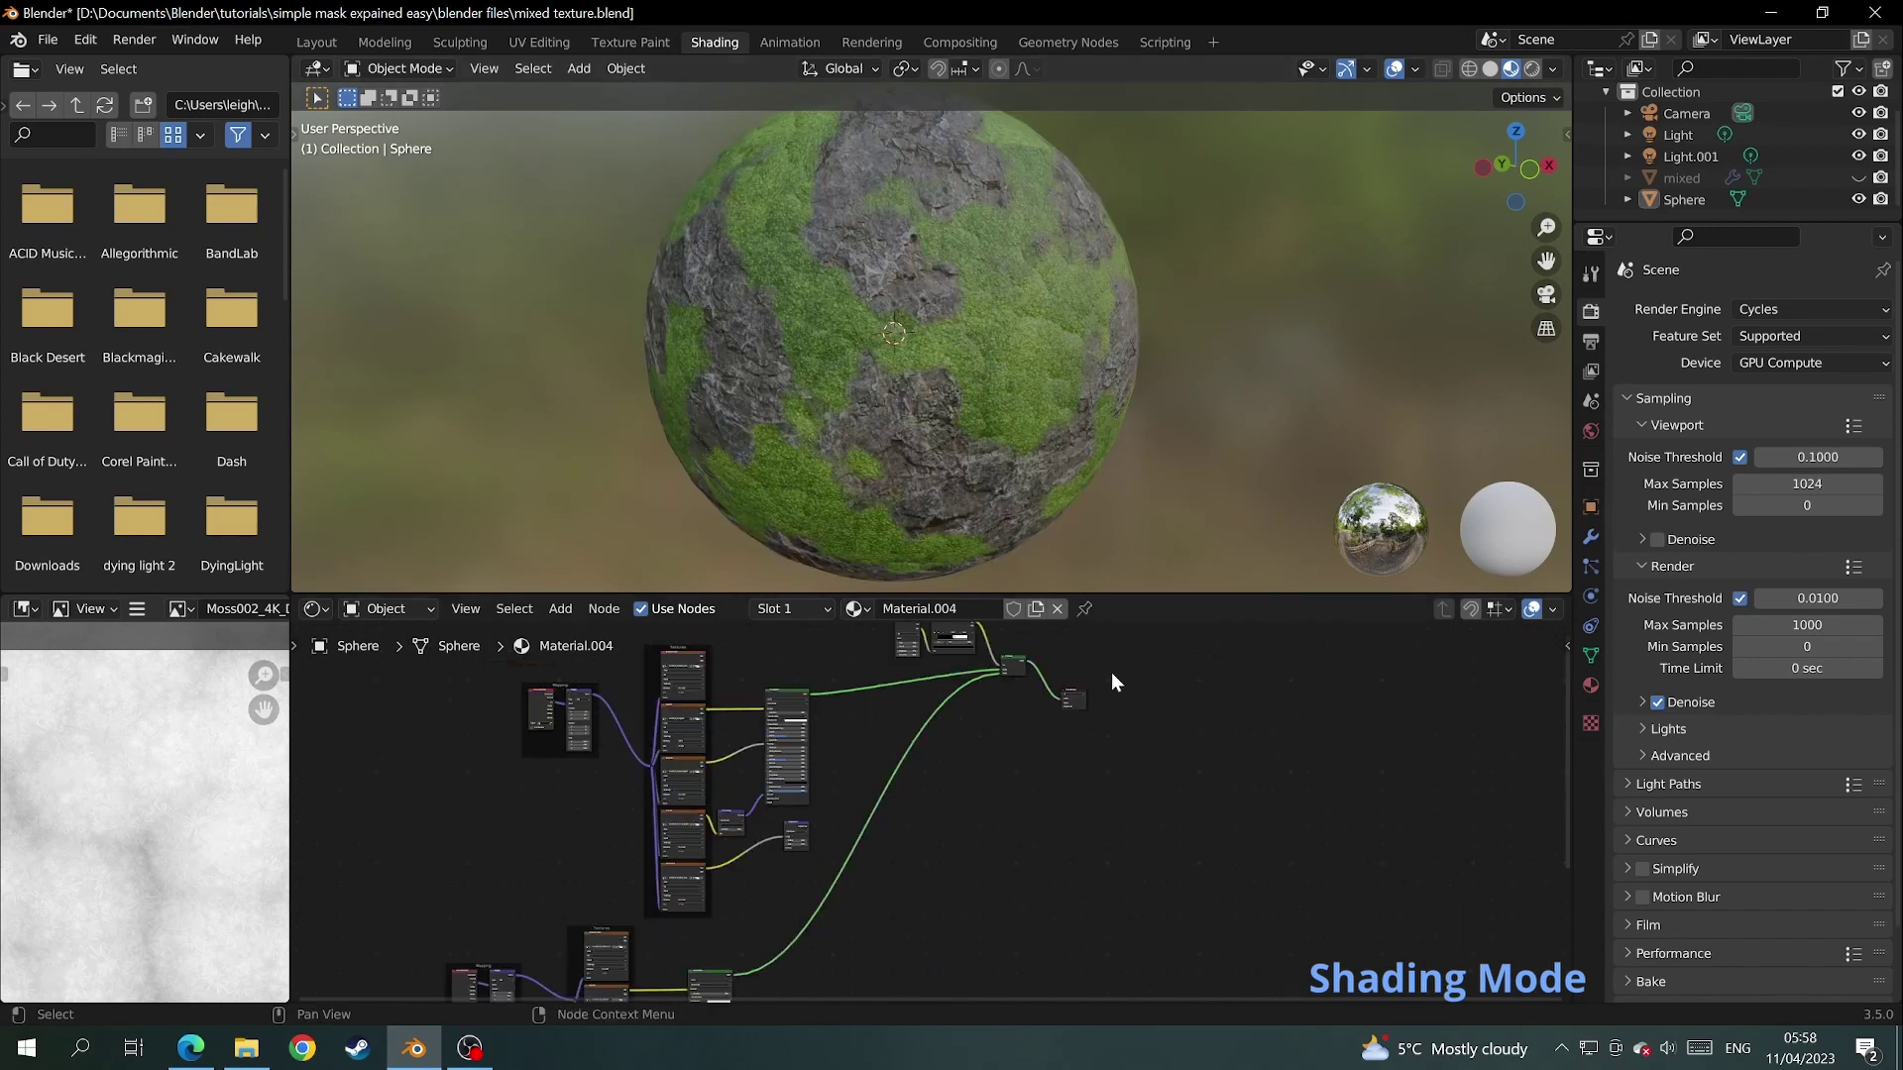
- Move the Noise Texture and ColorRamp nodes down beside the Mix Shader
middle_click_drag(1132, 713, 1126, 890)
left_click_drag(1126, 889, 1115, 831)
scroll(847, 811, "down", 2)
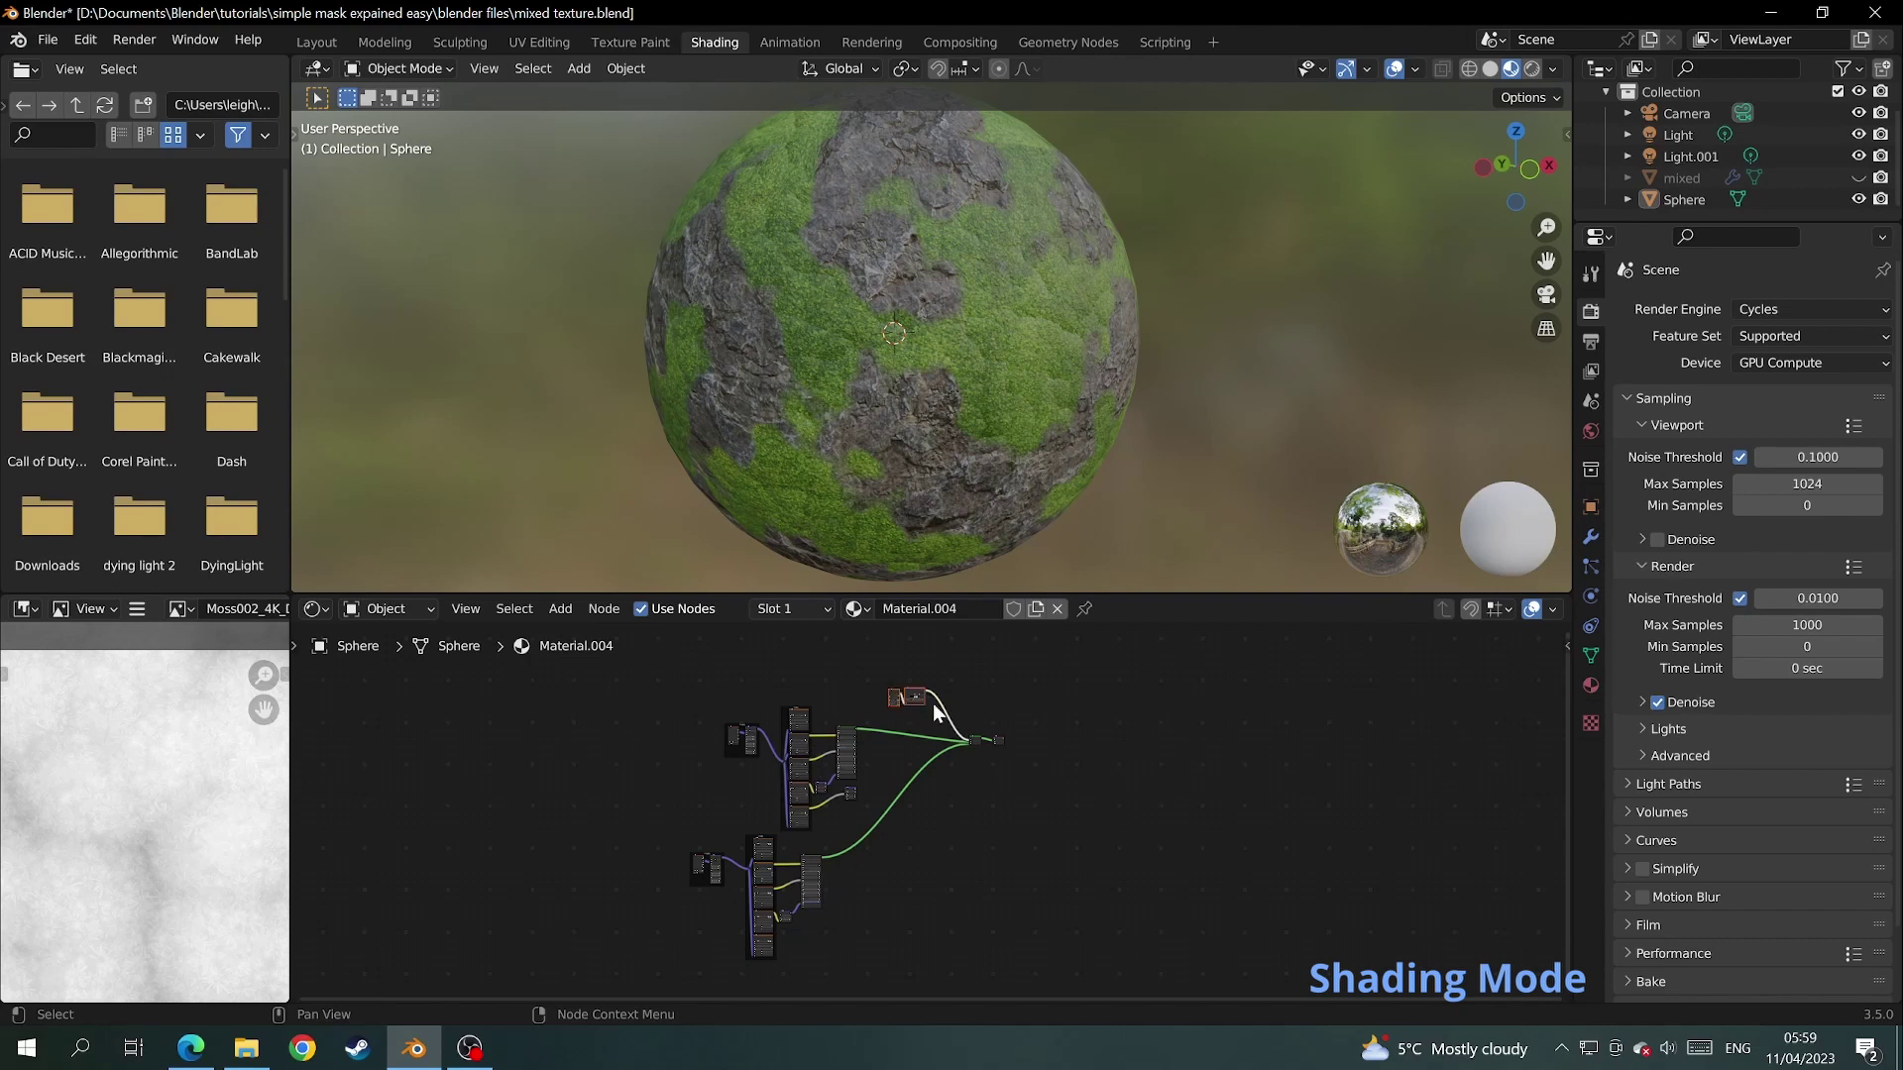
scroll(1007, 741, "up", 6)
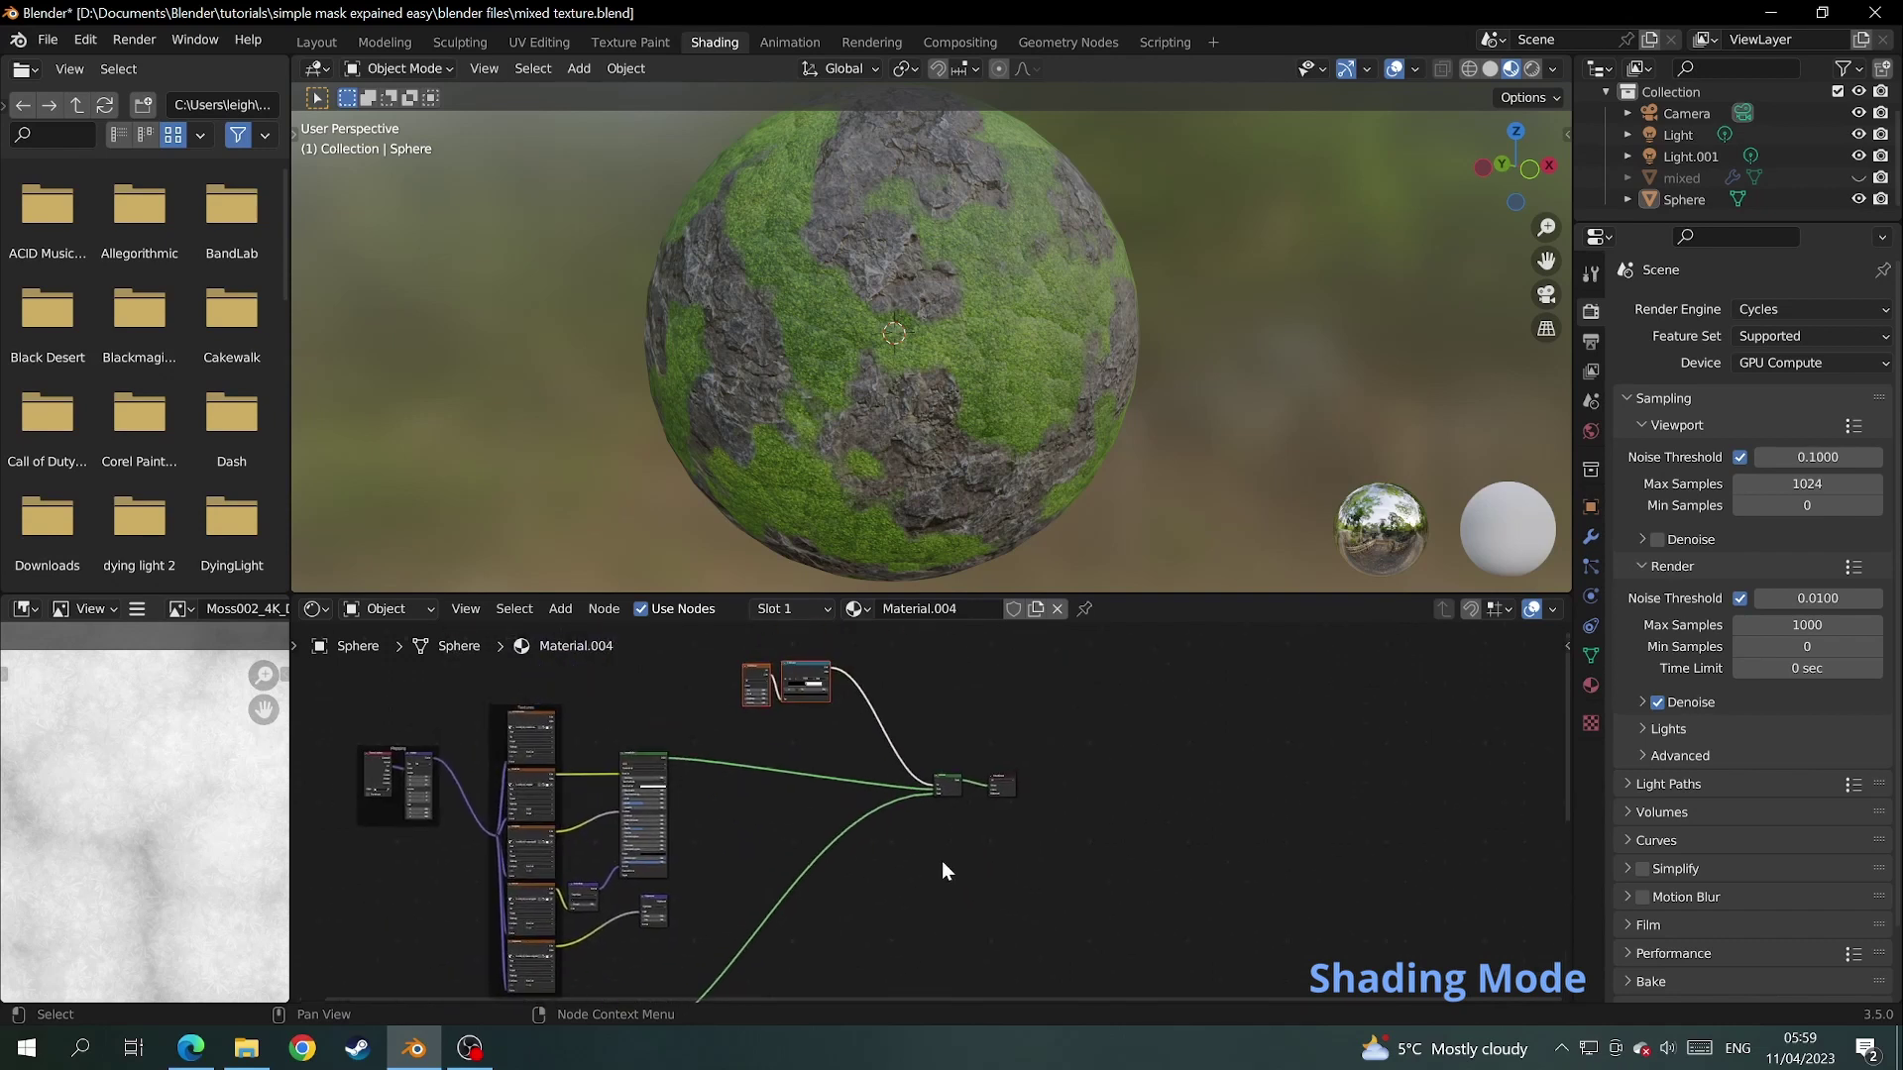
mouse_move(973, 811)
middle_mouse_down()
mouse_move(877, 858)
mouse_move(1098, 686)
middle_mouse_up()
- Switch the viewport to rendered shading and view the mixed rock and moss on the sphere up close
left_click(1531, 68)
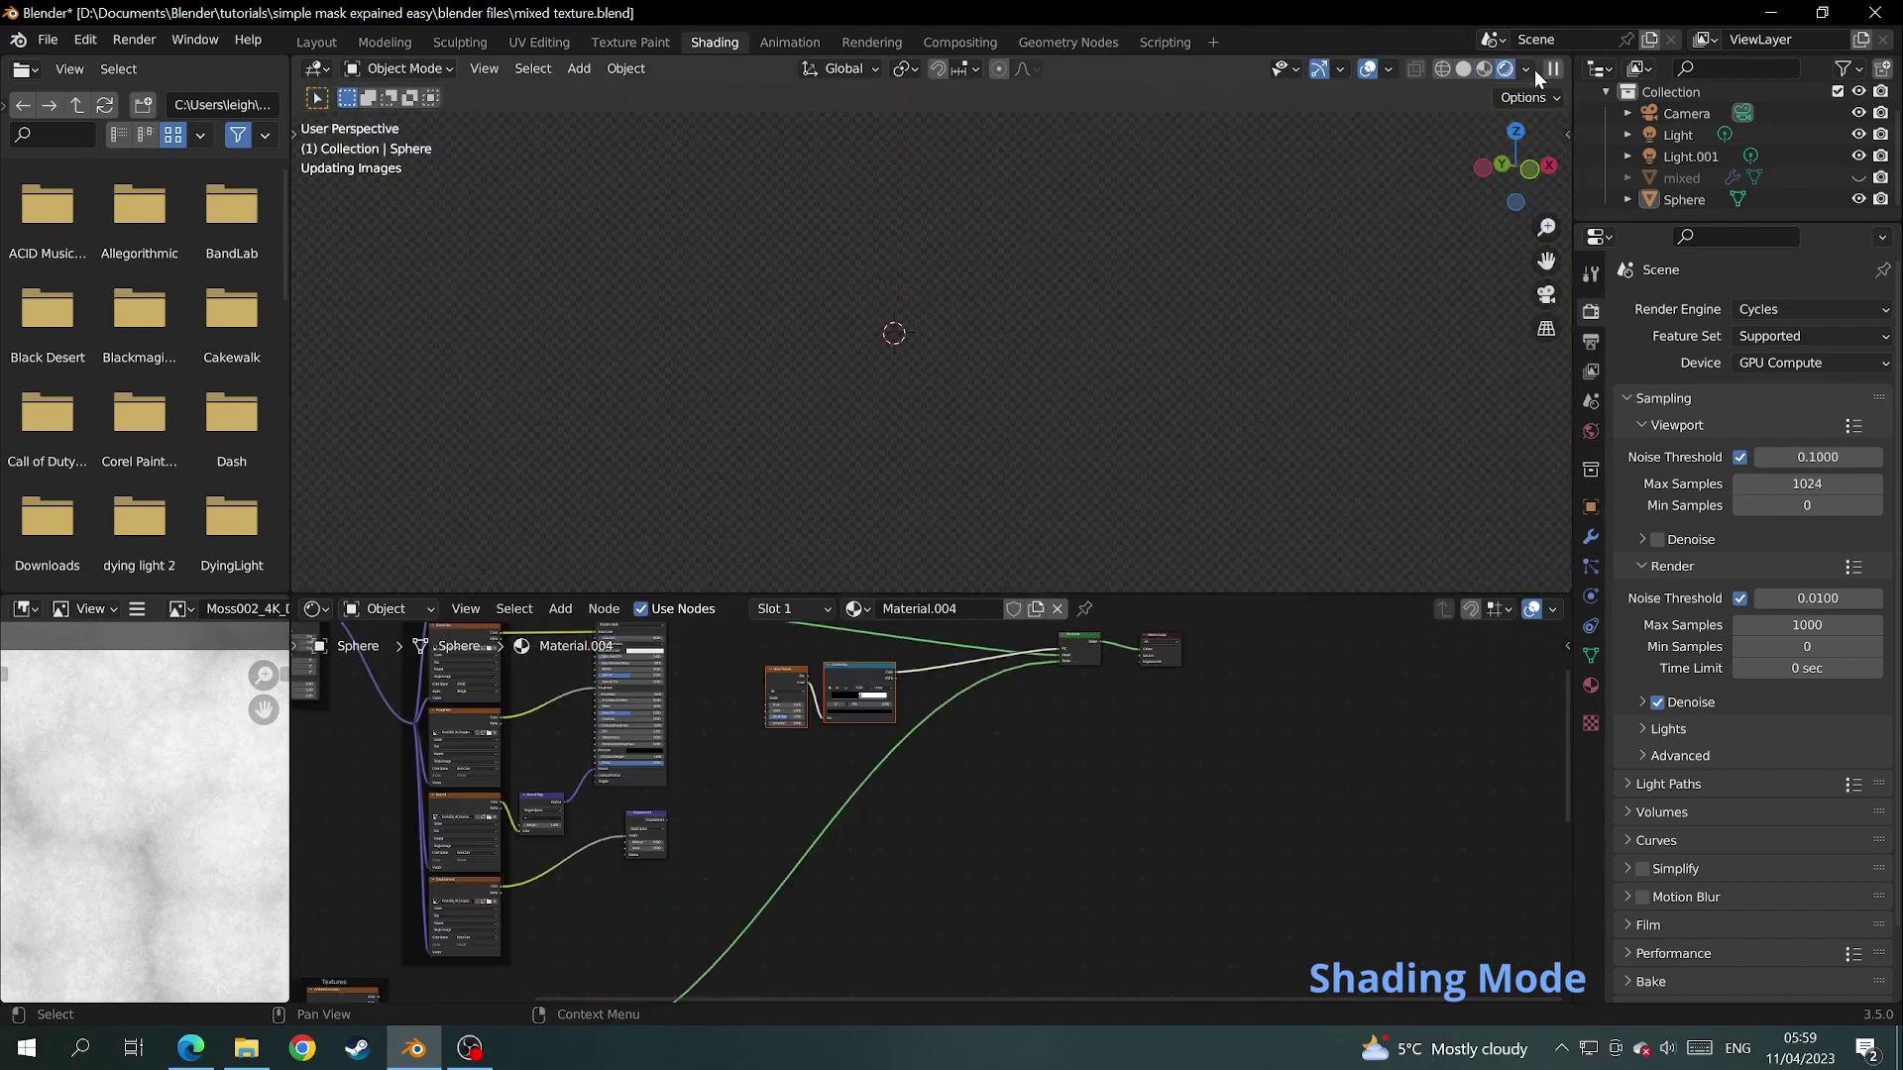
middle_click_drag(1067, 299, 943, 300)
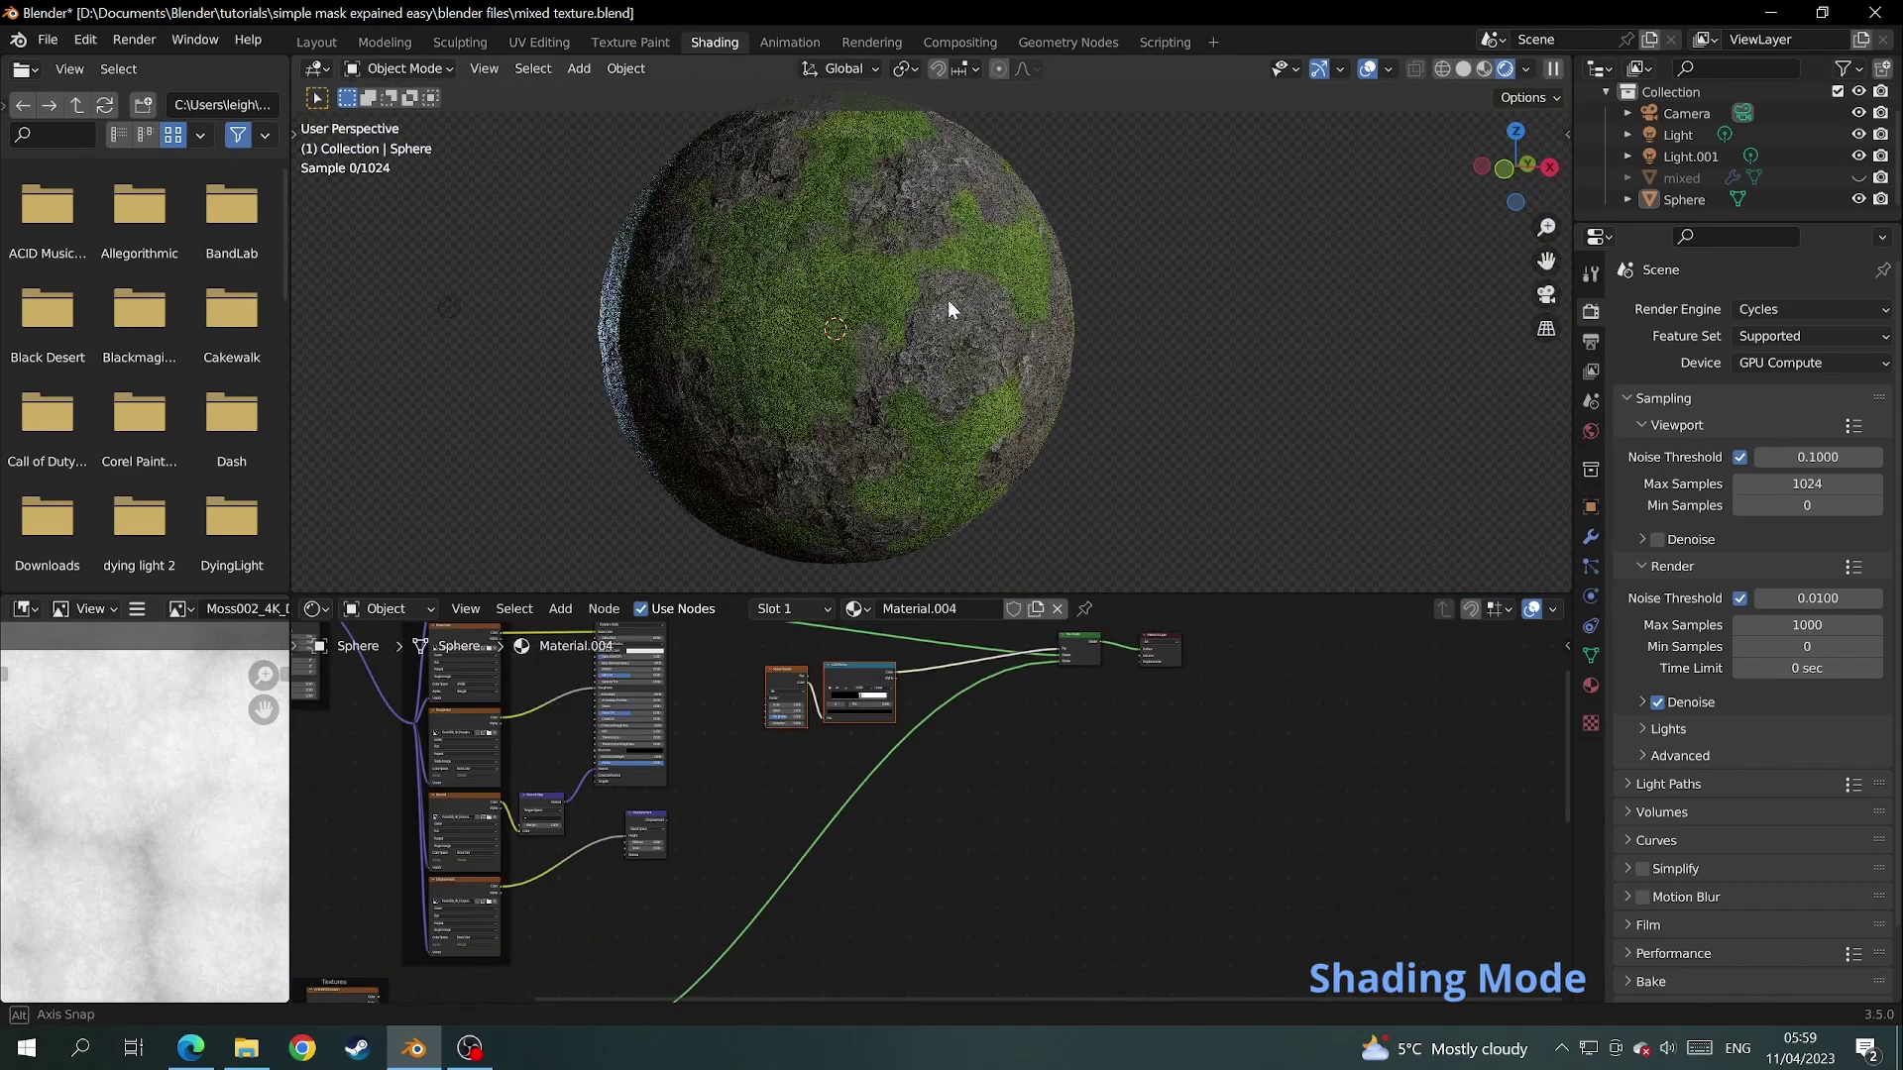
scroll(935, 527, "up", 3)
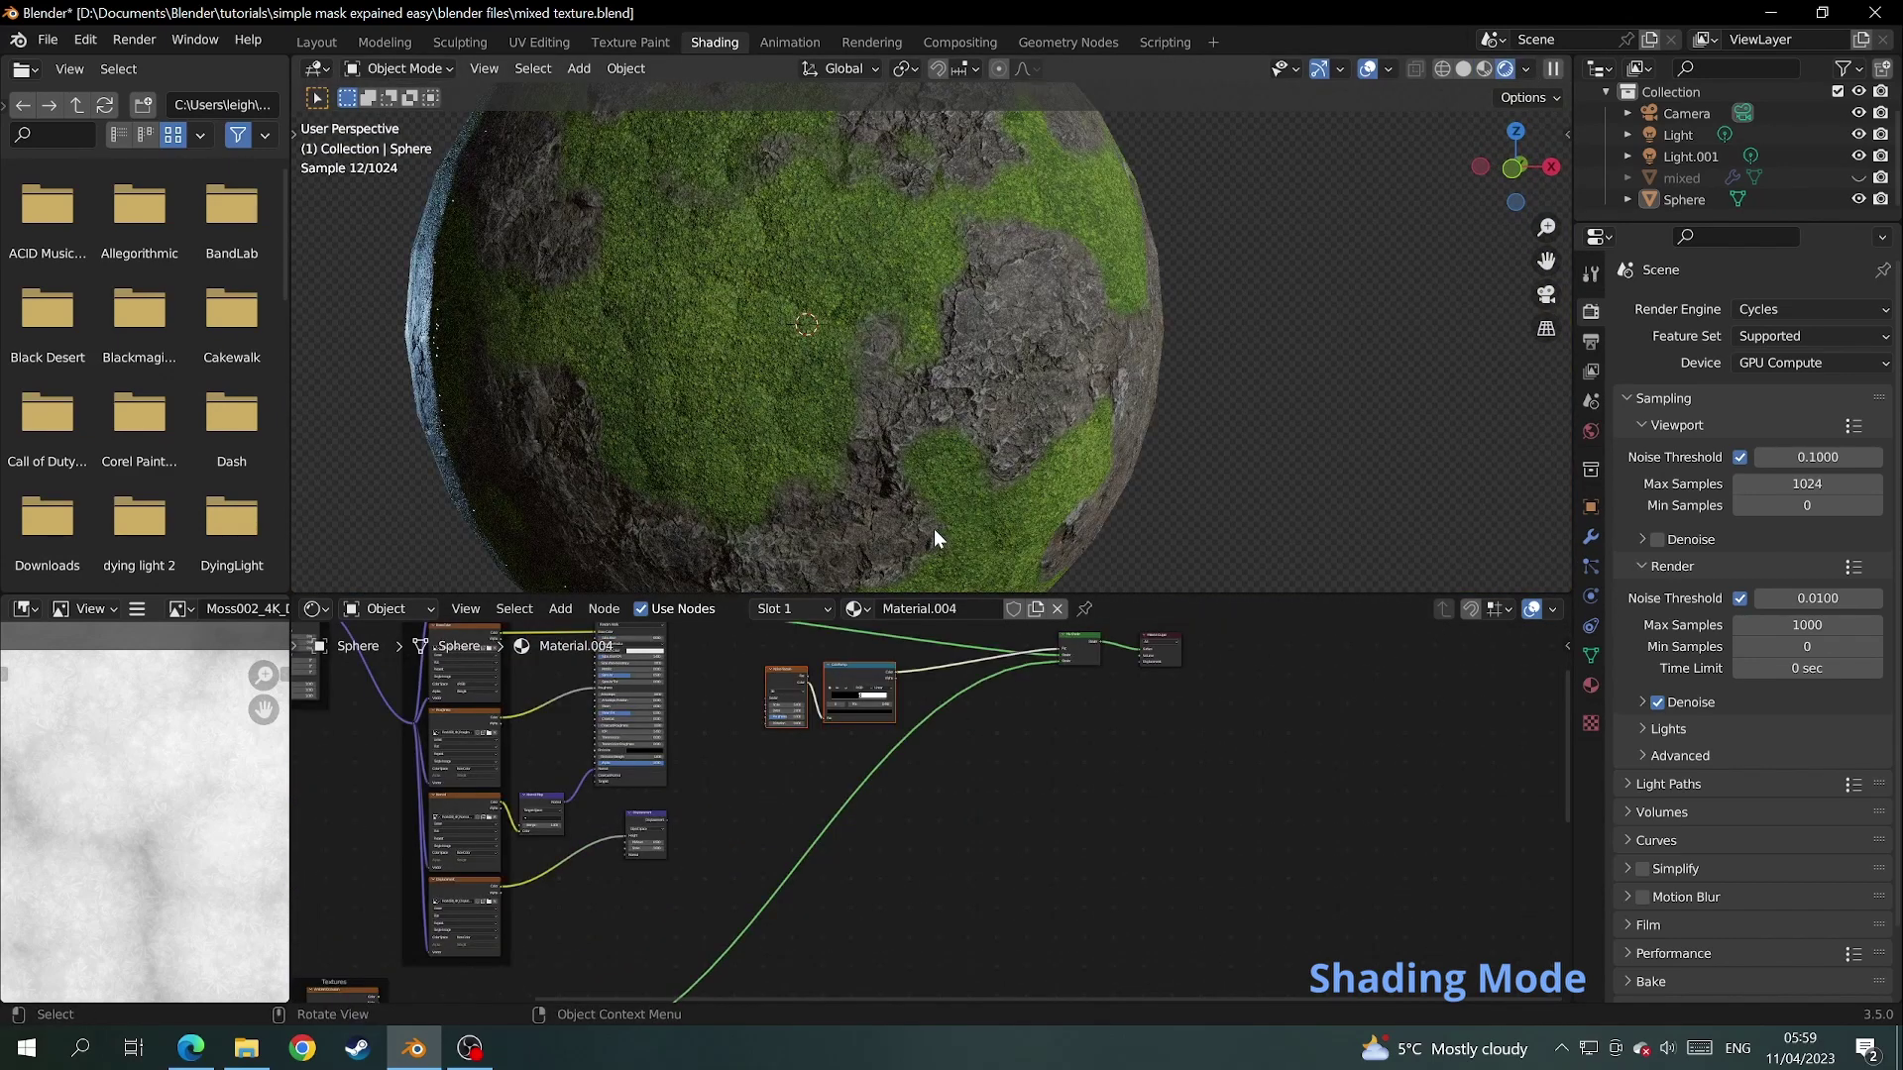
- Adjust the ColorRamp's black and white stops to sit close together, with the white stop at about 0.538
scroll(902, 680, "up", 5)
mouse_move(797, 787)
left_mouse_down()
mouse_move(846, 783)
mouse_move(729, 781)
mouse_move(830, 782)
left_mouse_up()
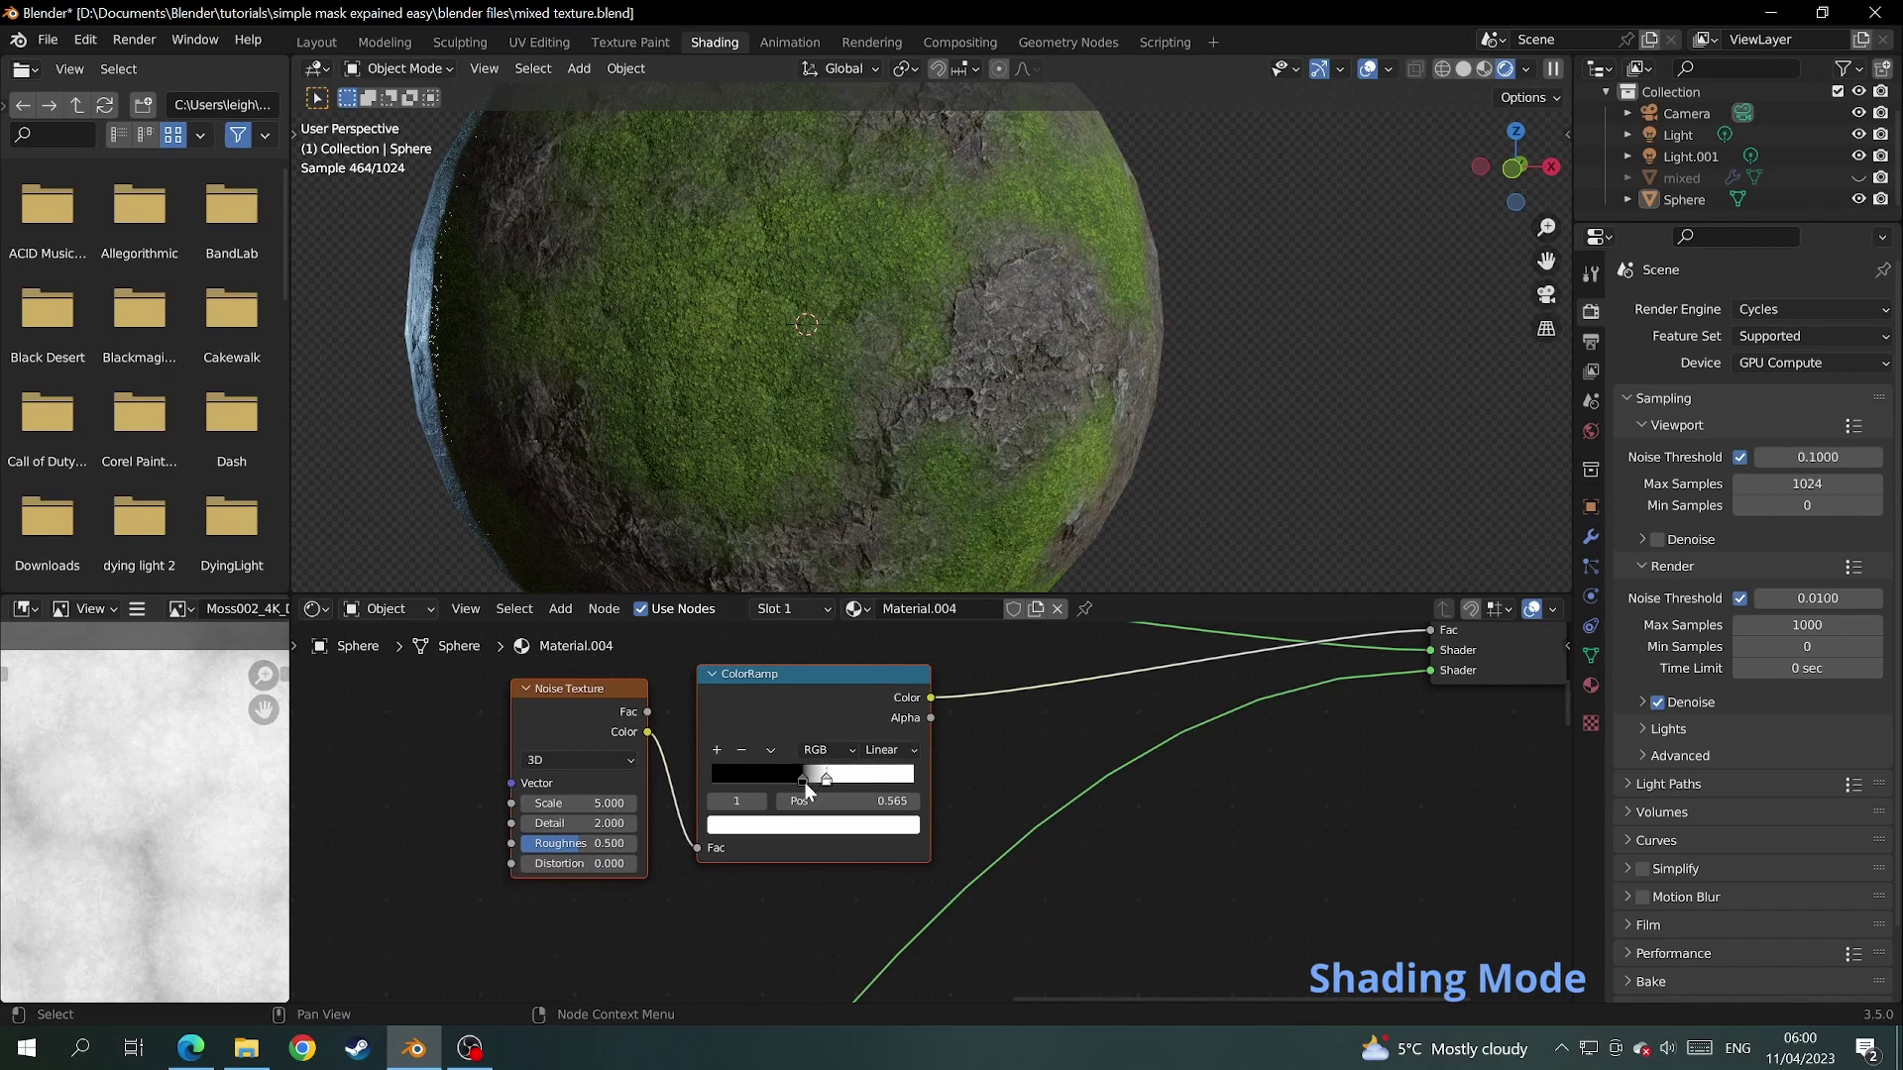
left_click_drag(803, 781, 822, 784)
- Try different Scale and Distortion values on the Noise Texture and reset Distortion to 0
mouse_move(575, 803)
left_mouse_down()
mouse_move(693, 804)
mouse_move(575, 803)
left_mouse_up()
left_click_drag(575, 863, 694, 863)
key("BackSpace")
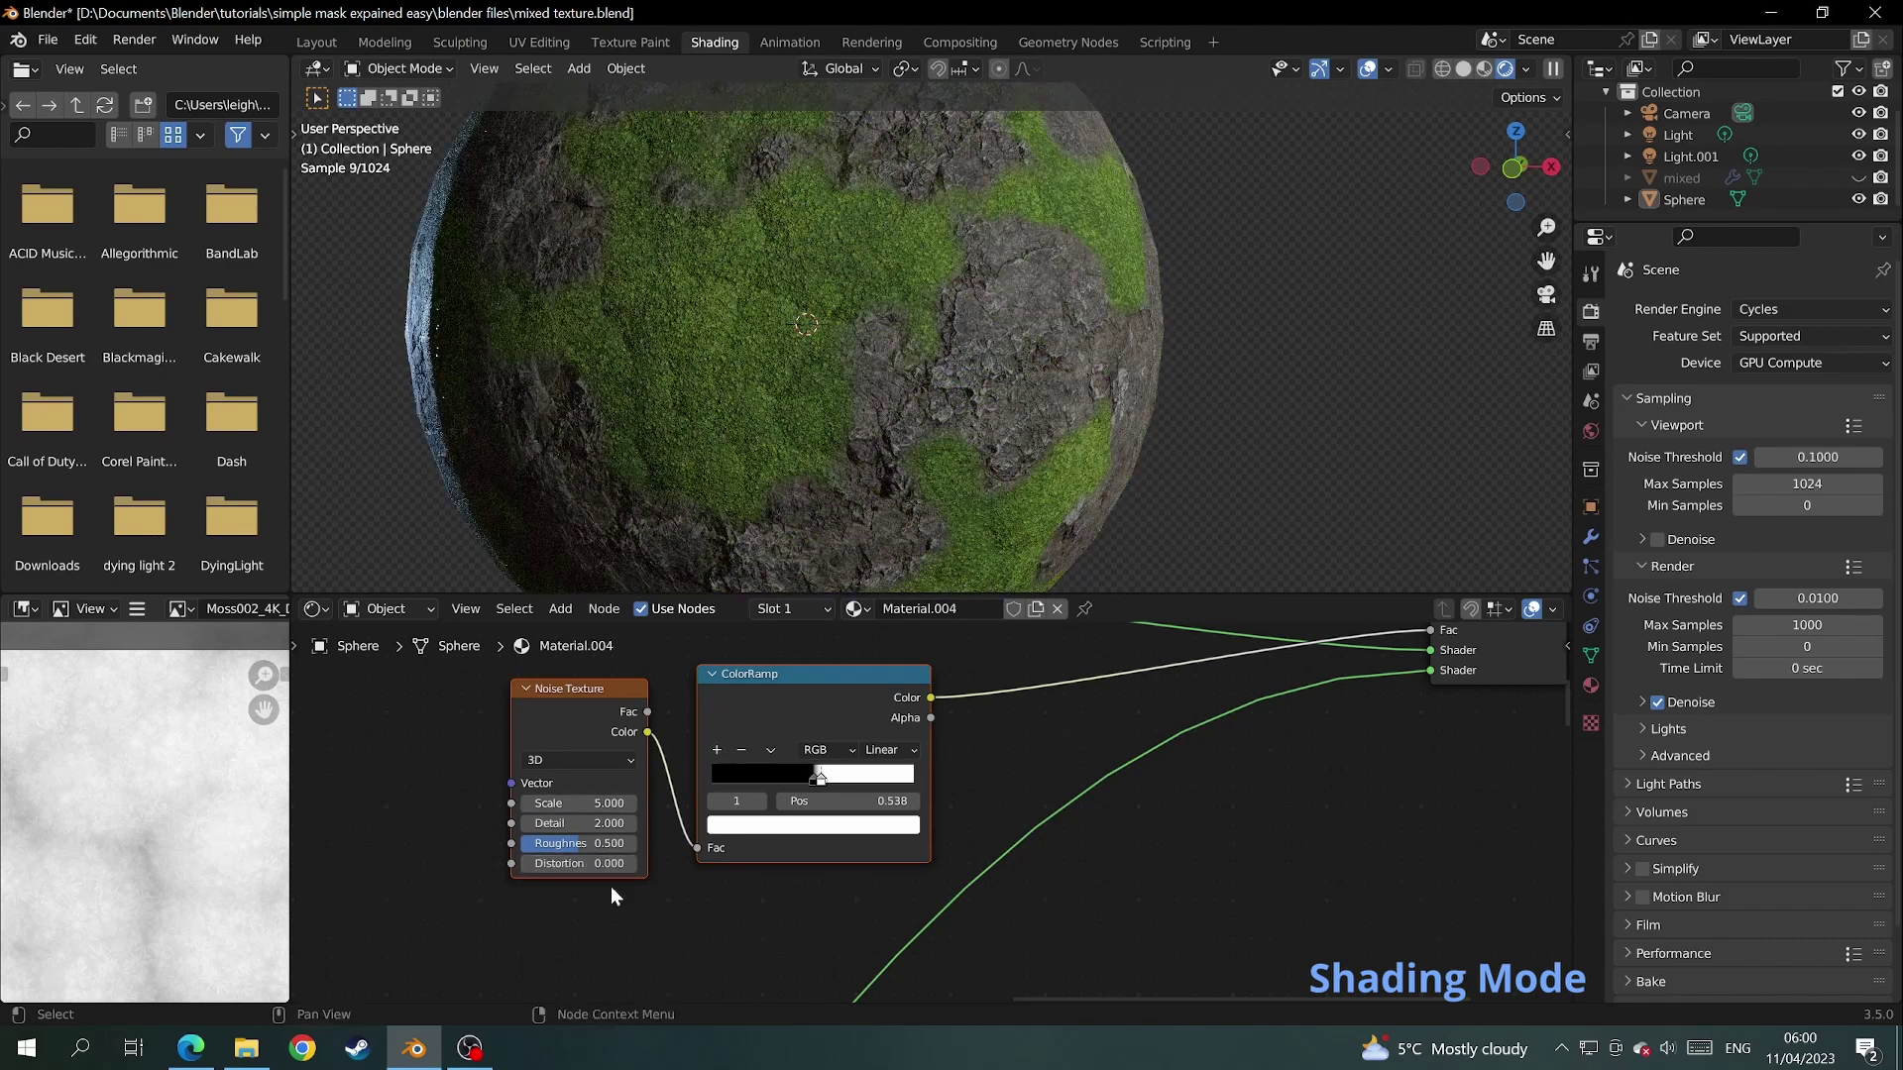
scroll(1031, 414, "down", 3)
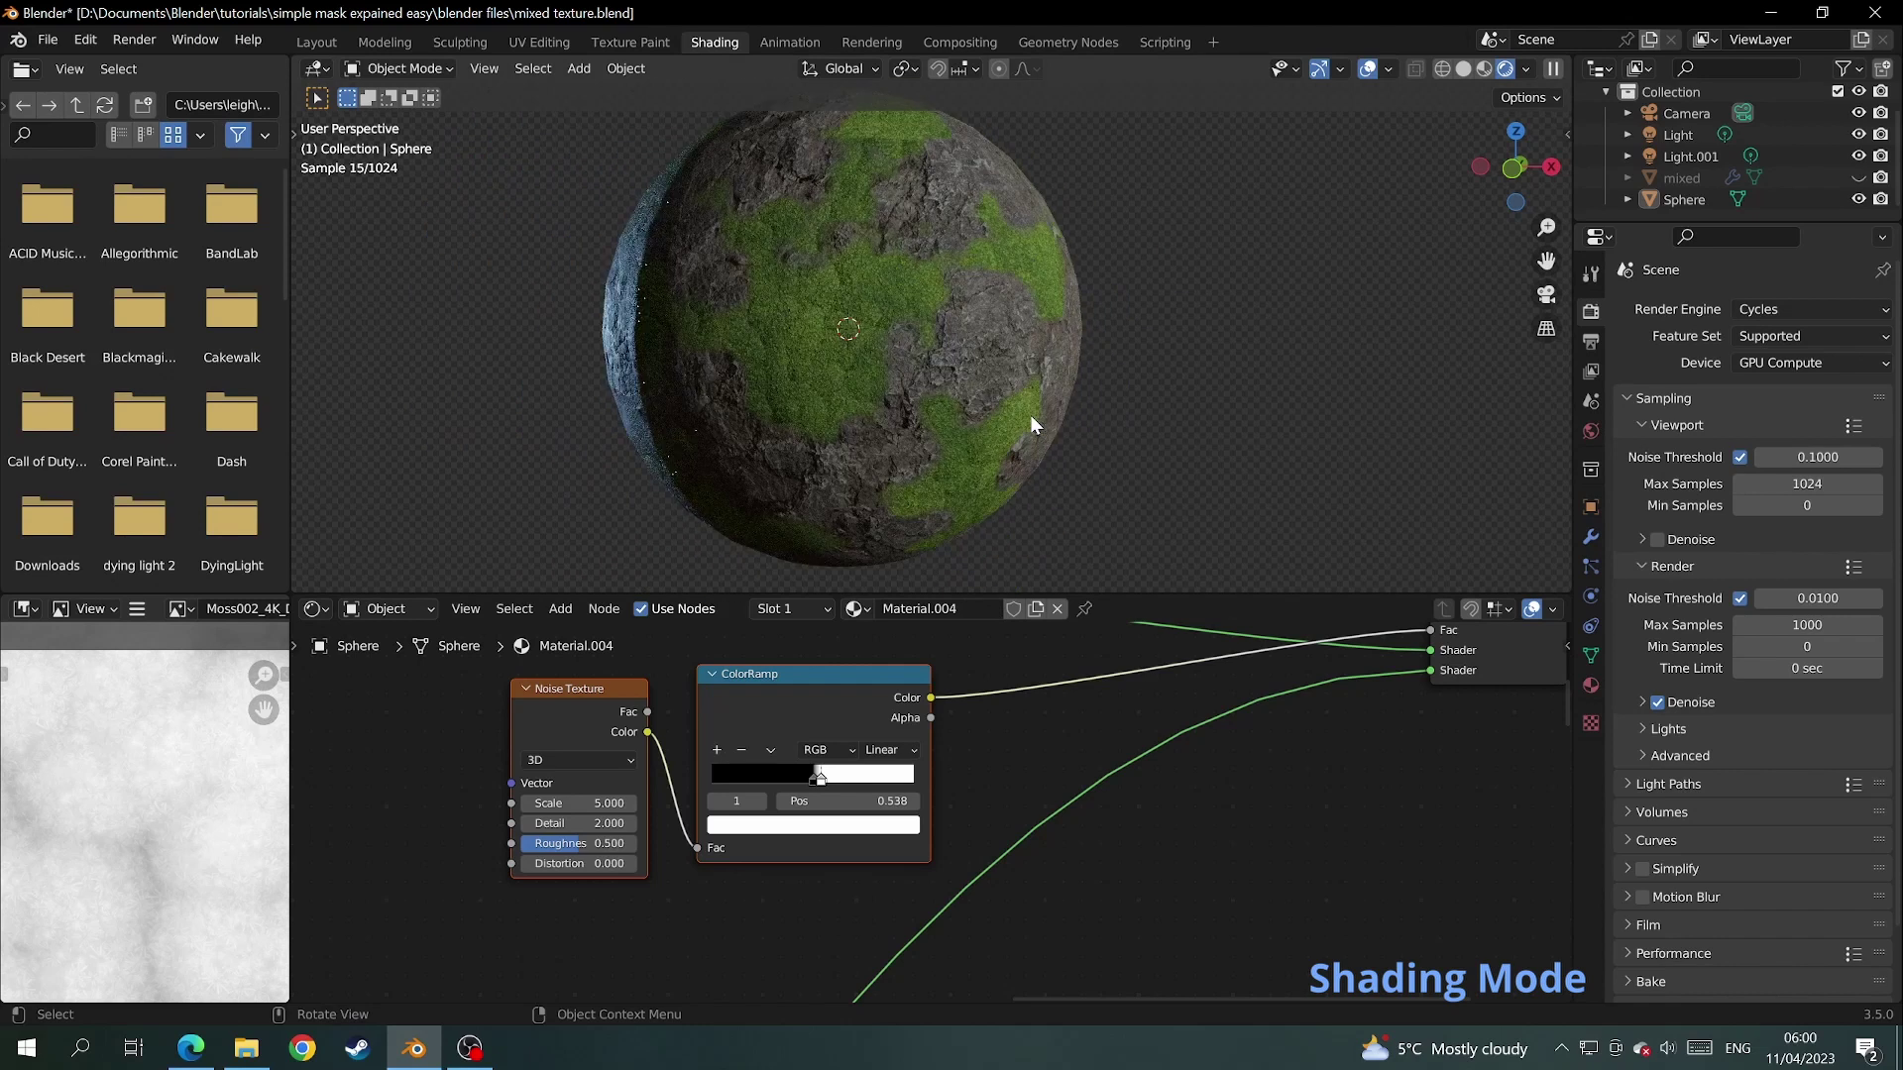
- Move the Displacement node and the rock and moss displacement image textures together into free space in the node graph
left_click(1115, 727)
scroll(1280, 812, "down", 5)
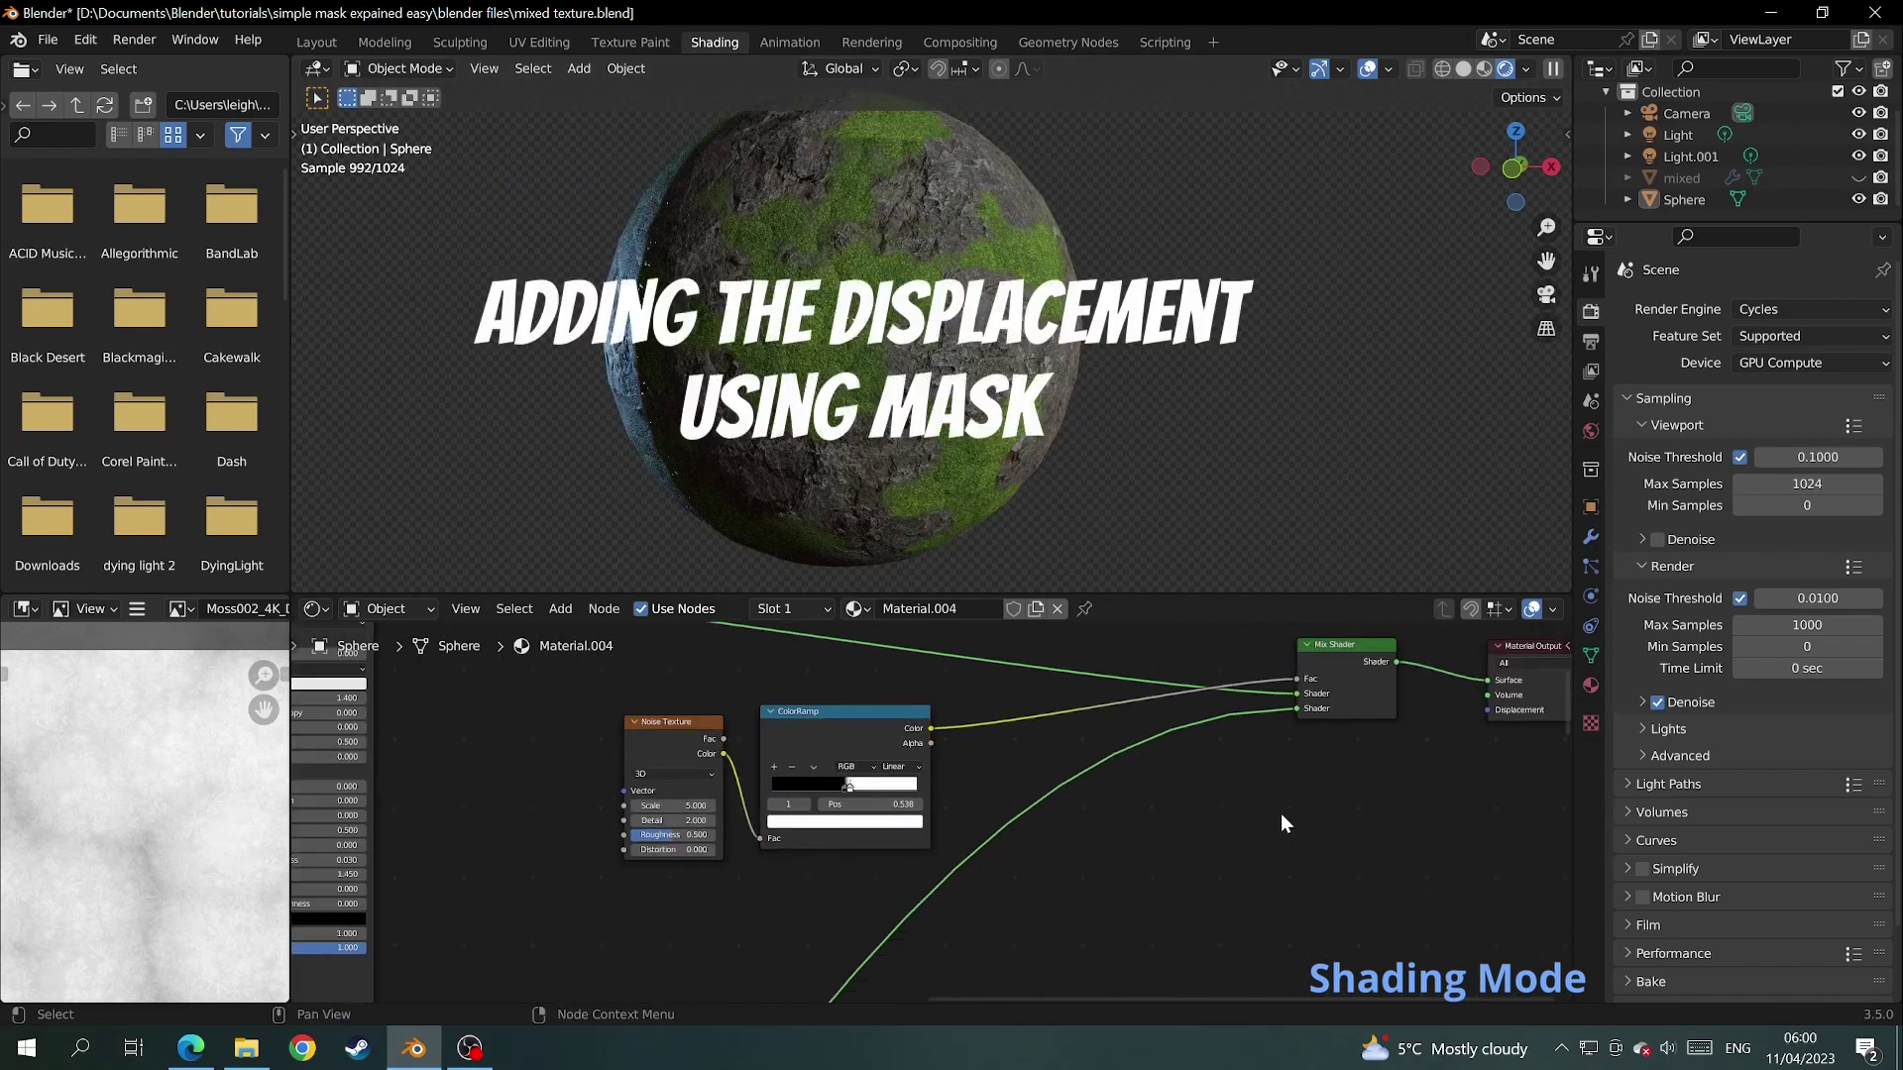
middle_click_drag(1281, 806, 1198, 734)
left_click_drag(515, 872, 1106, 825)
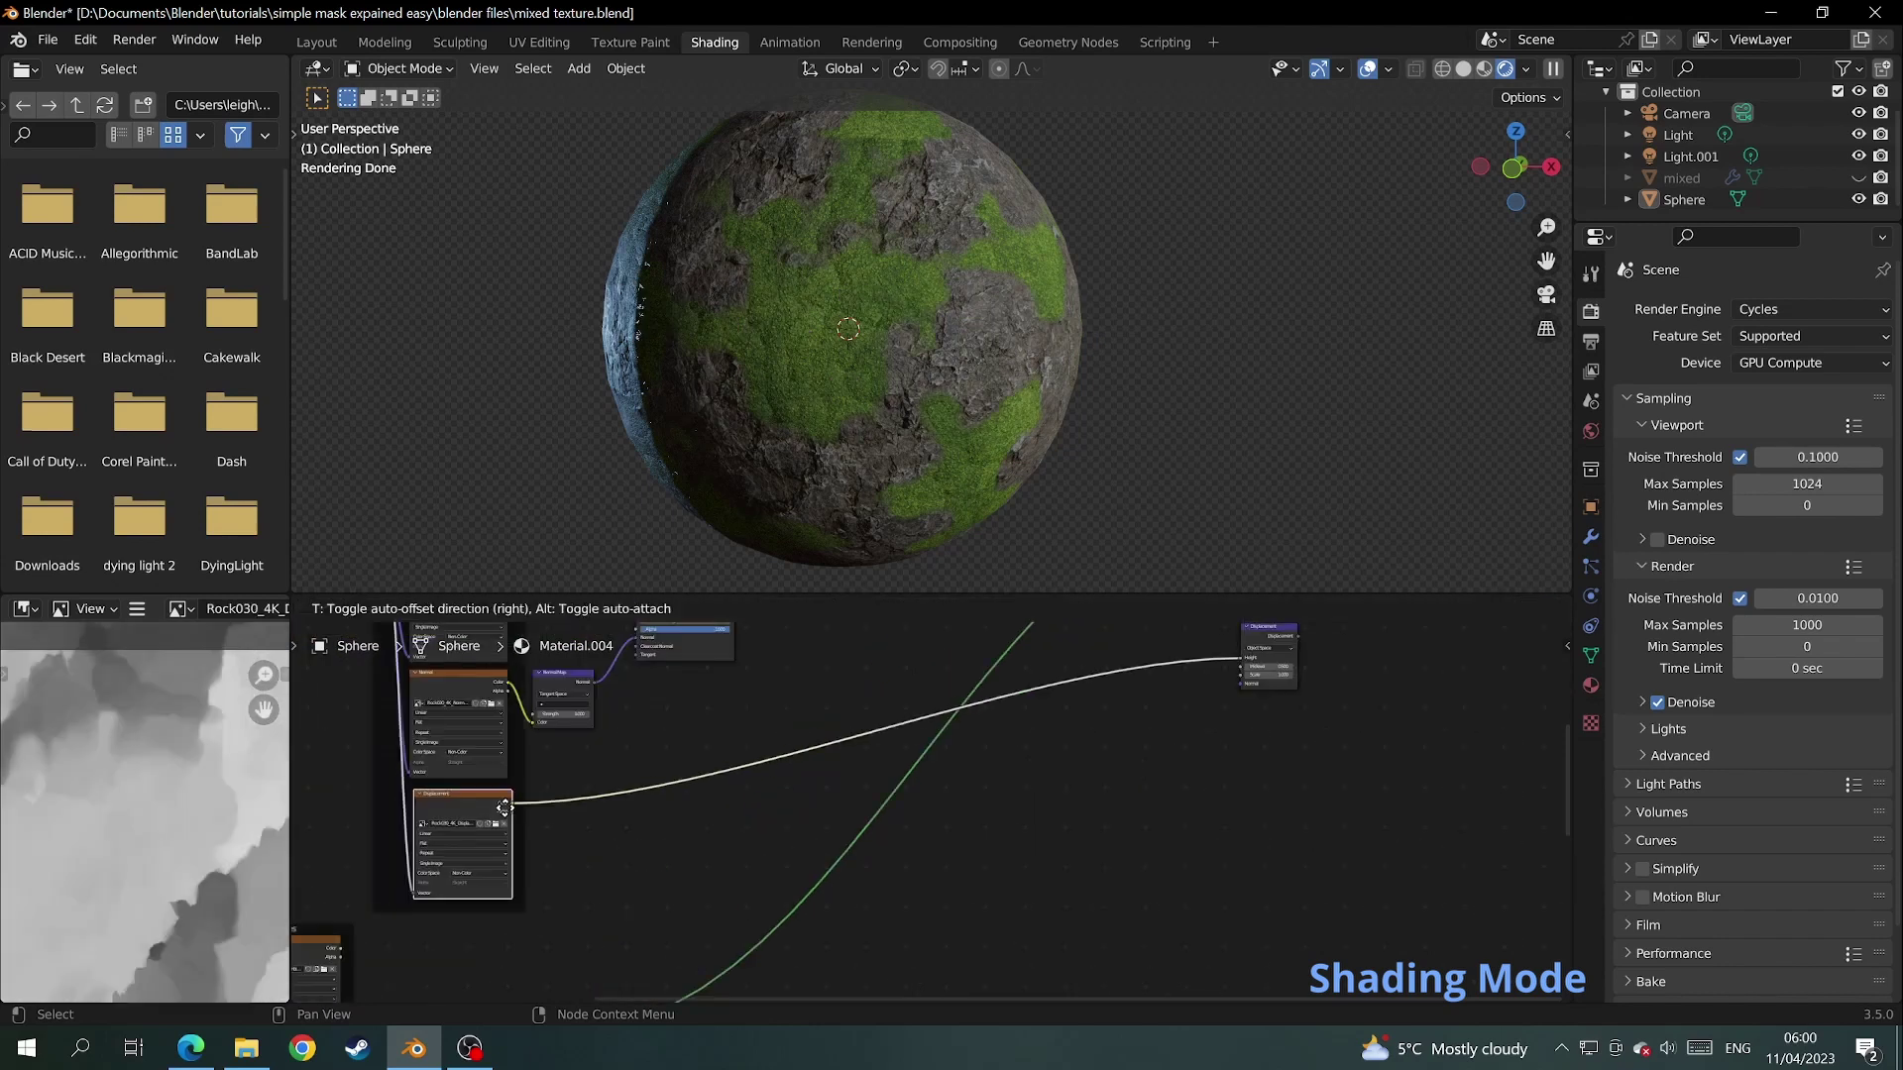
left_click_drag(503, 807, 994, 750)
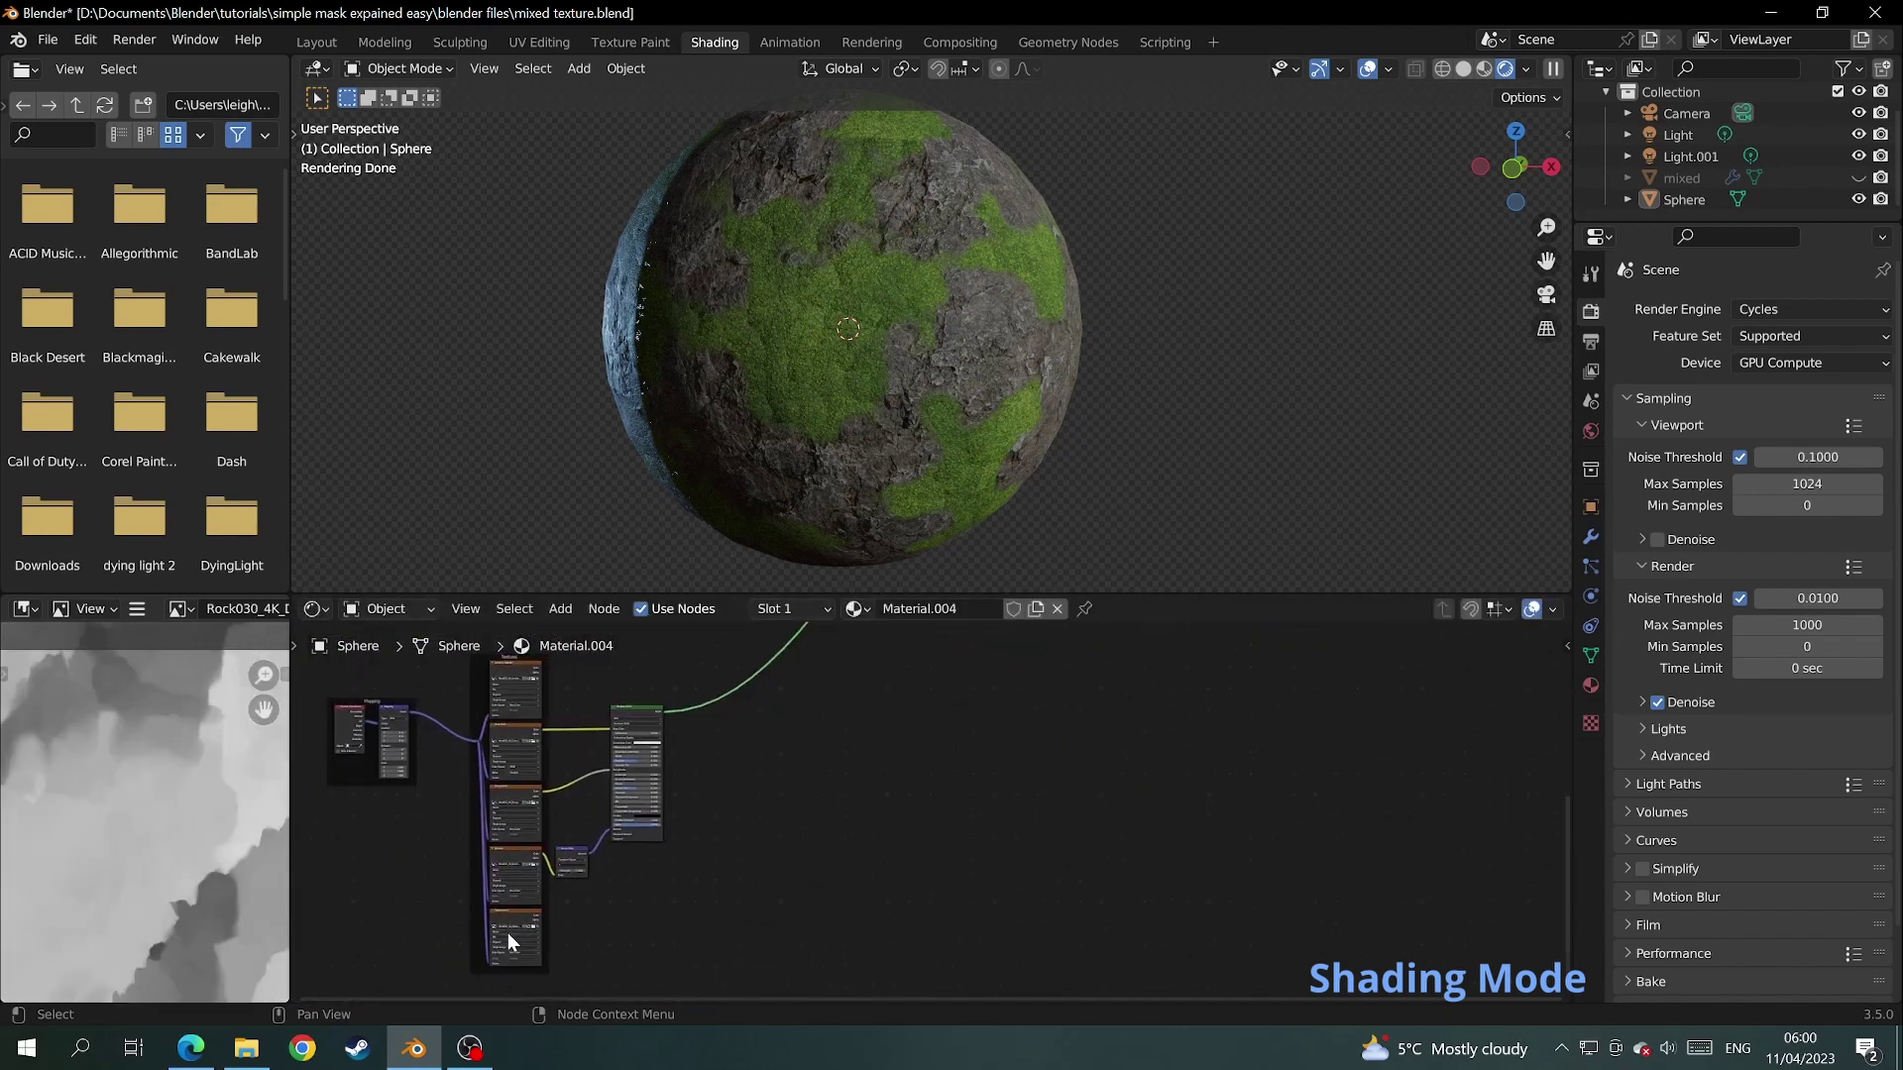
left_click_drag(529, 913, 909, 644)
scroll(956, 681, "down", 4)
scroll(894, 806, "up", 3)
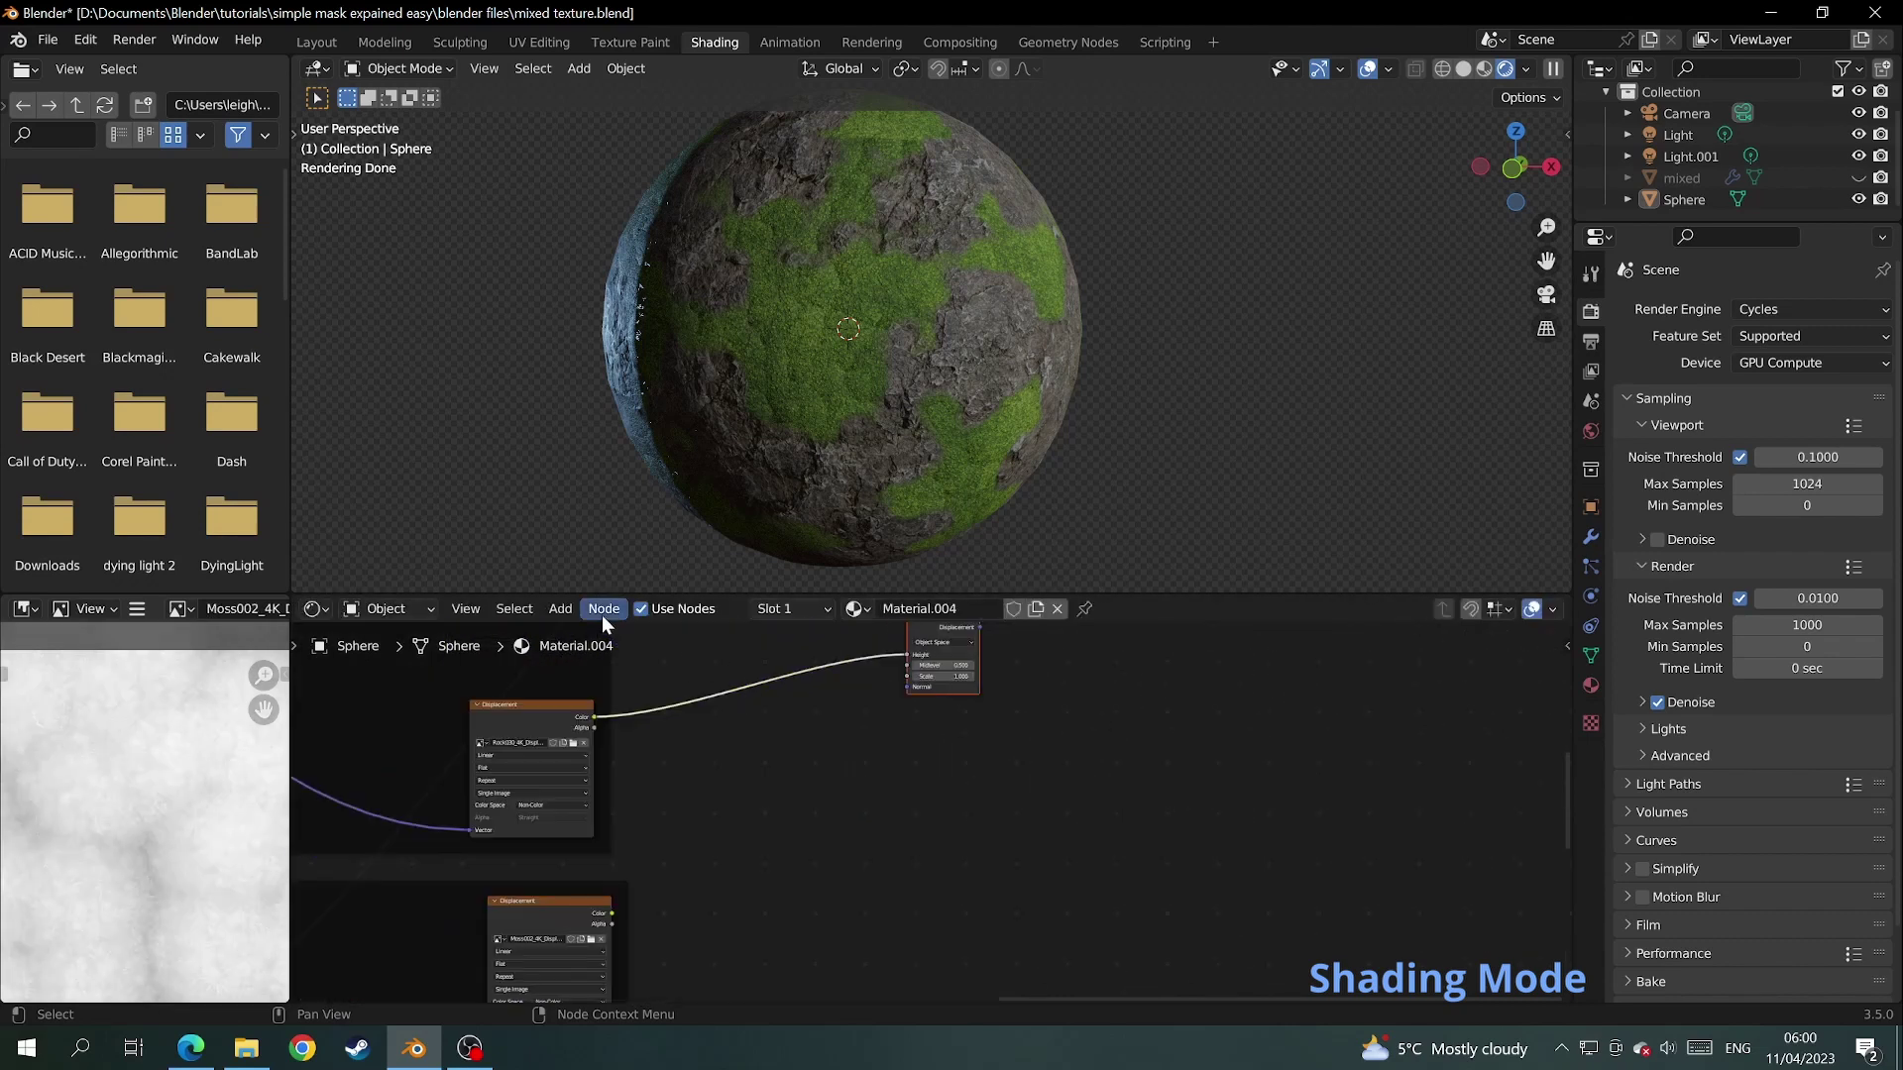
- Add a Mix node beside the two displacement textures and set its data type to Color
left_click(536, 608)
mouse_move(560, 609)
type("mix")
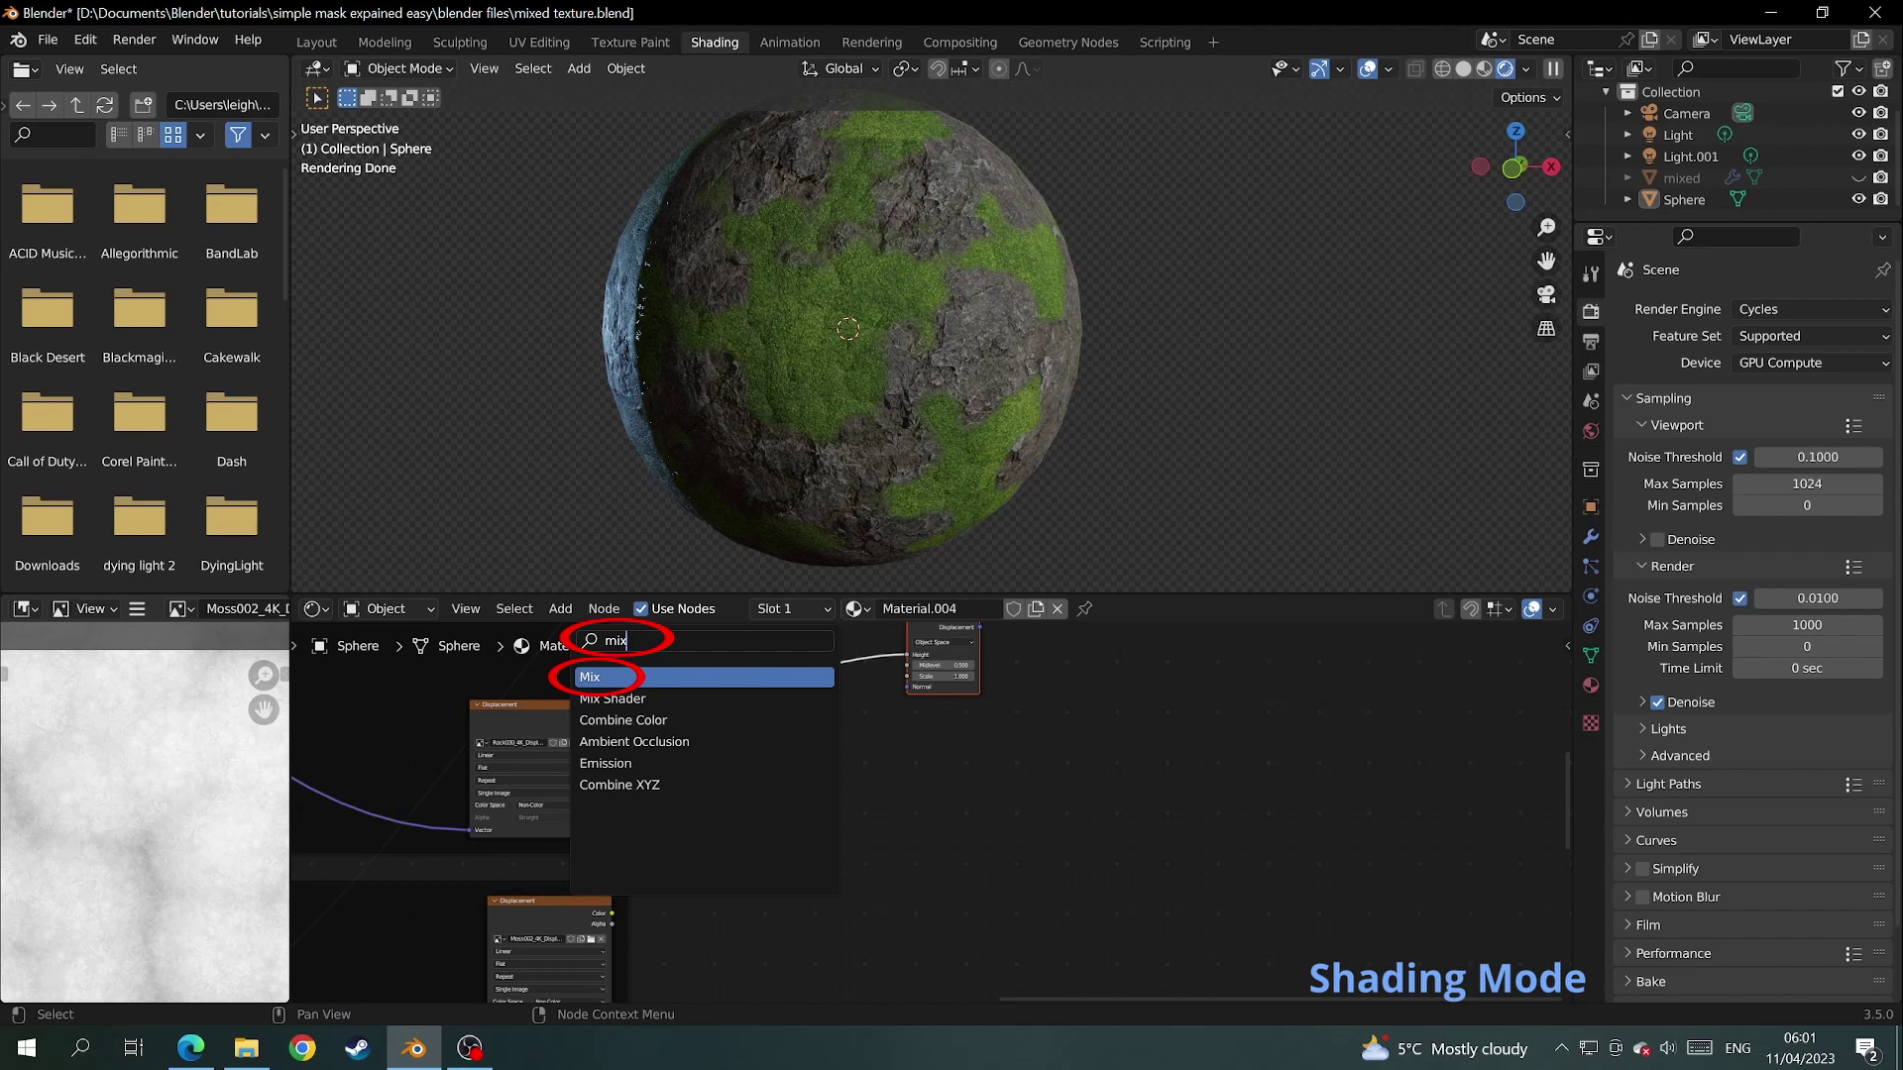
key("Return")
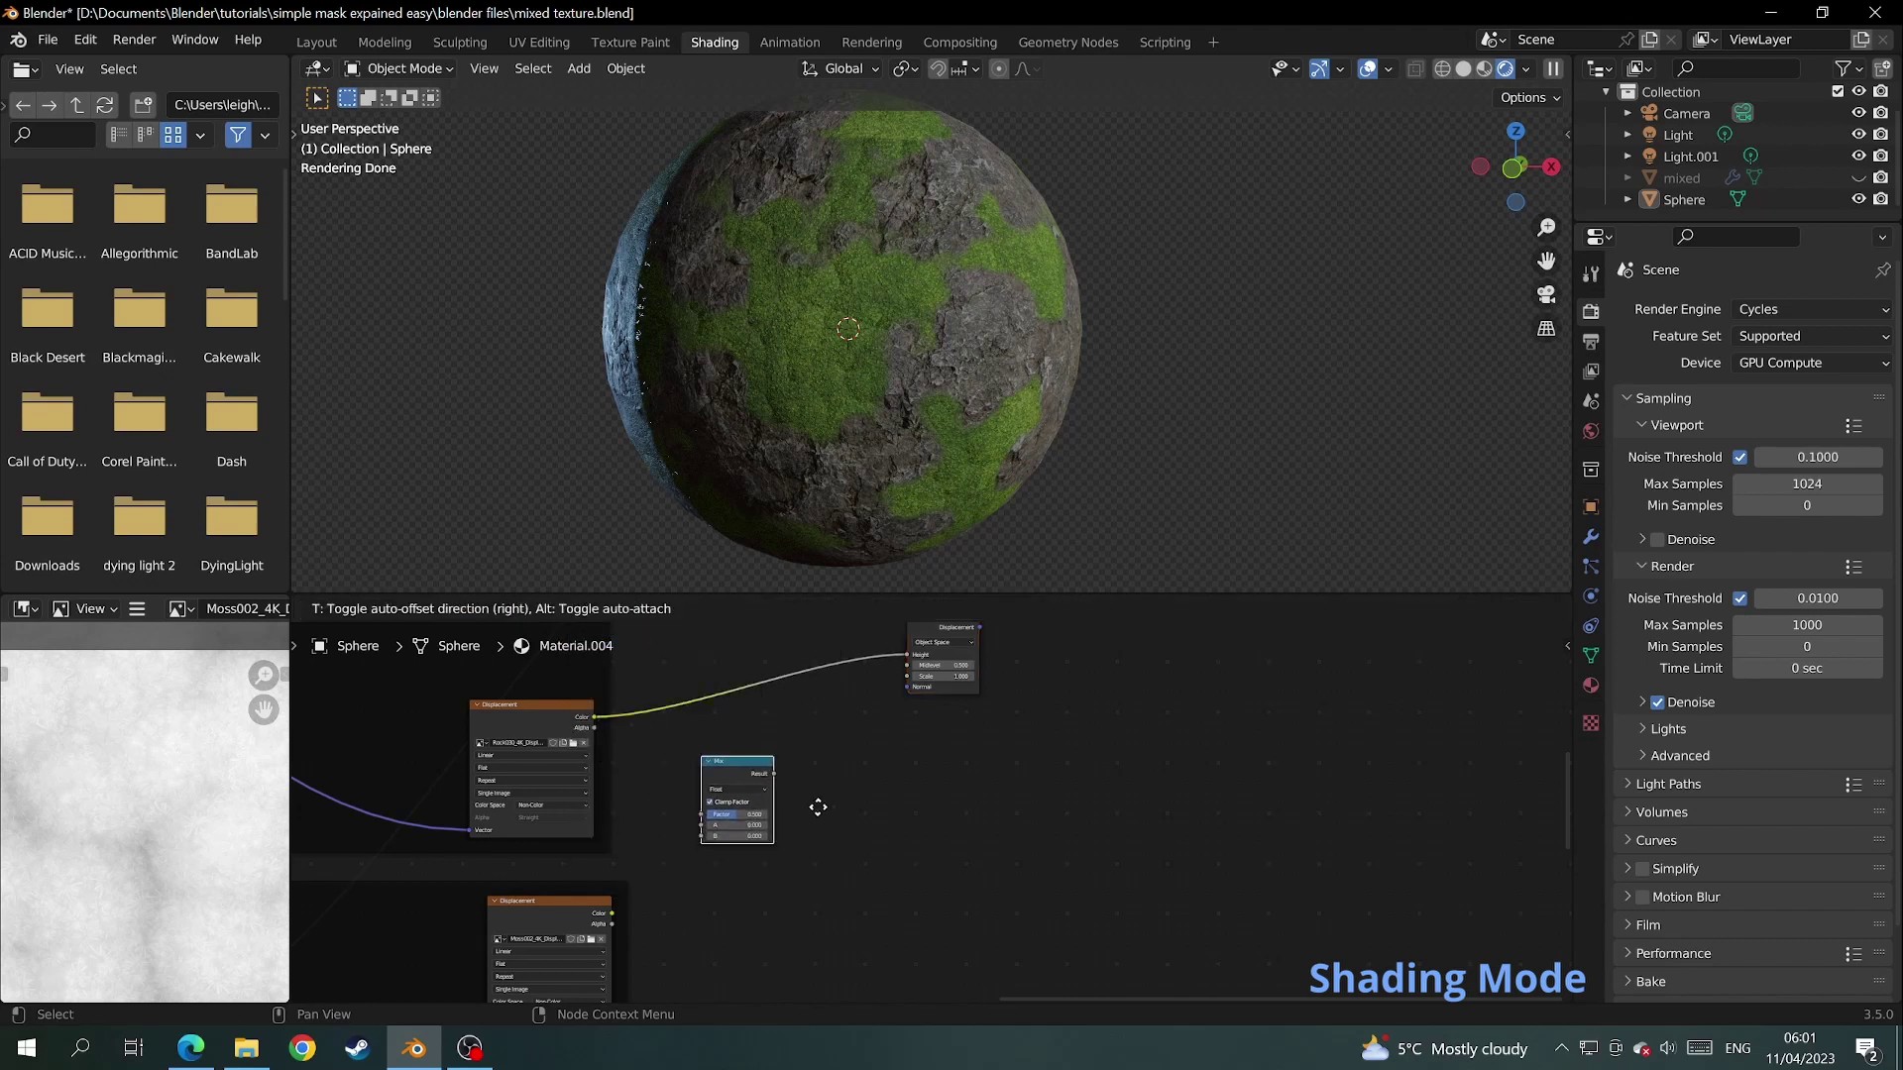
left_click(744, 793)
scroll(670, 783, "up", 2)
left_click(669, 782)
left_click(680, 817)
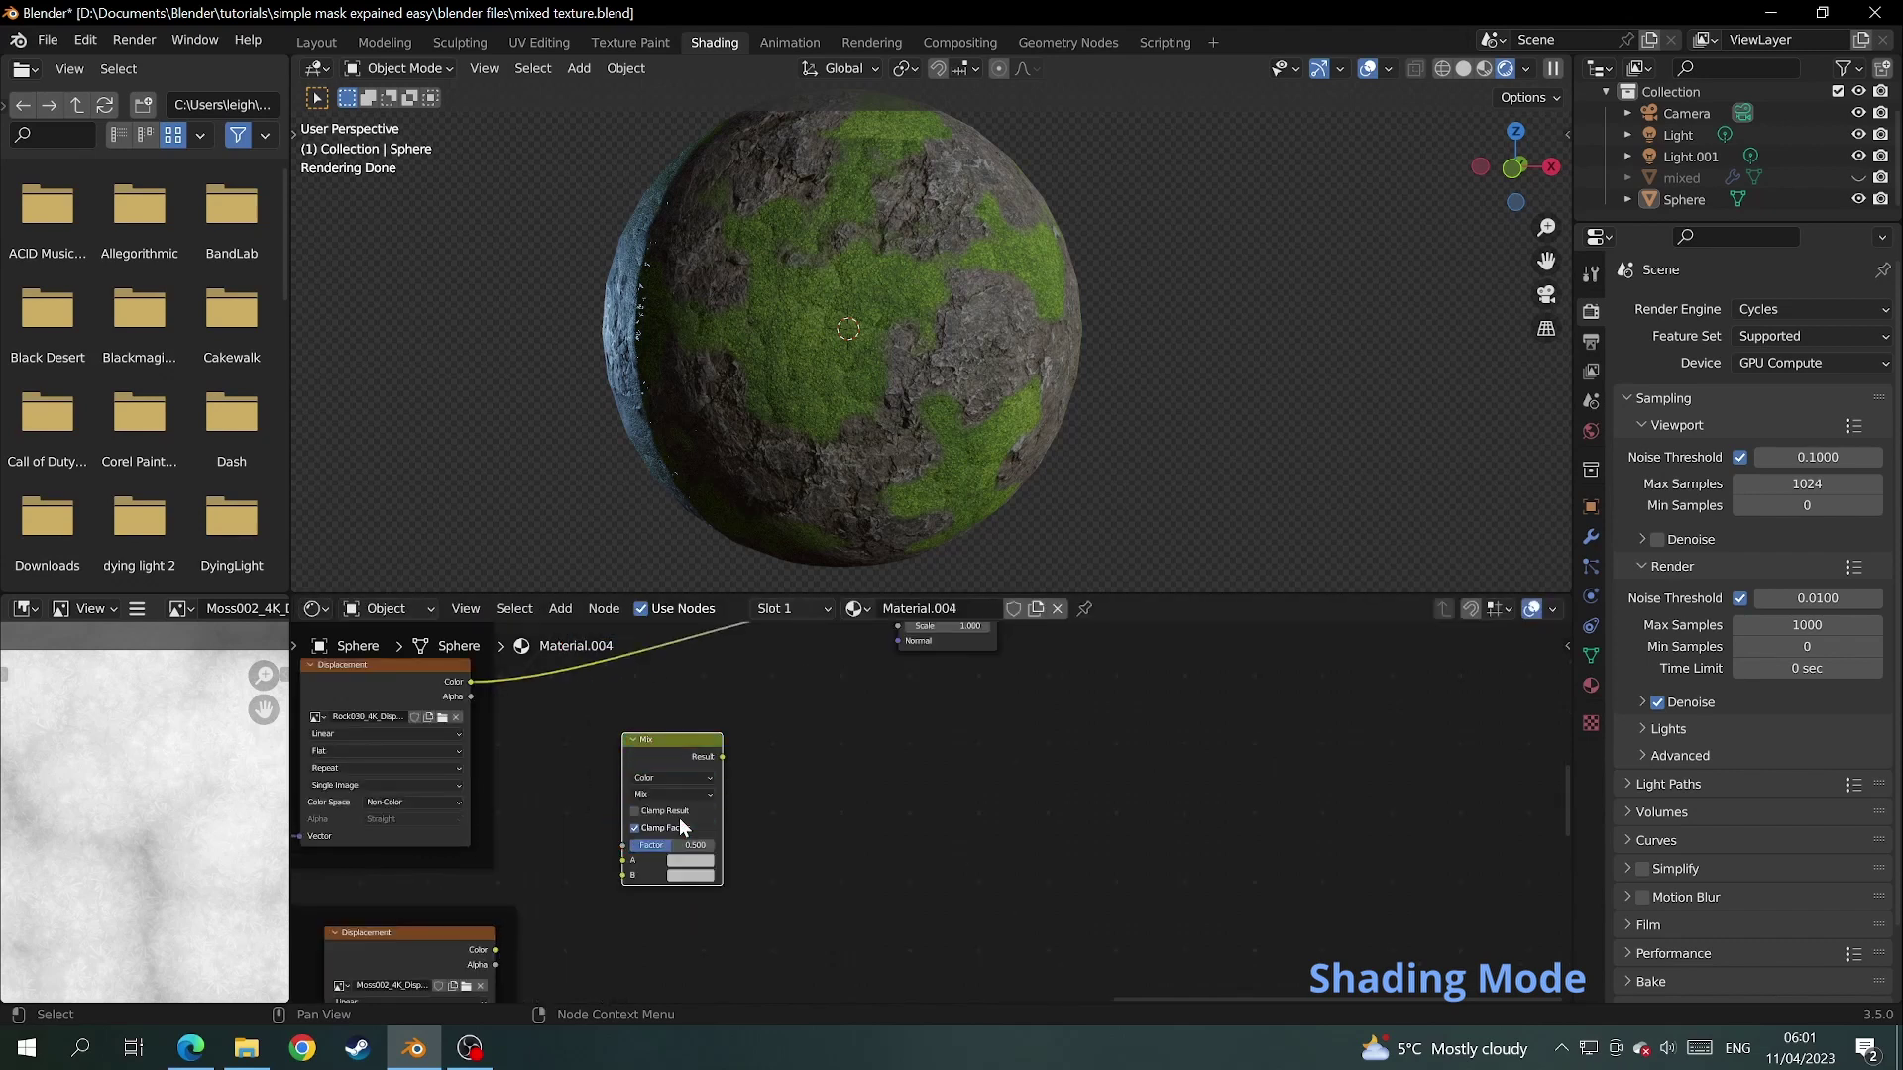
- Connect the rock displacement texture's Color to the Mix node's A input and the moss displacement texture's Color to B
middle_click_drag(471, 682, 577, 662)
left_click_drag(578, 662, 728, 840)
left_click(603, 930)
left_click_drag(604, 930, 728, 854)
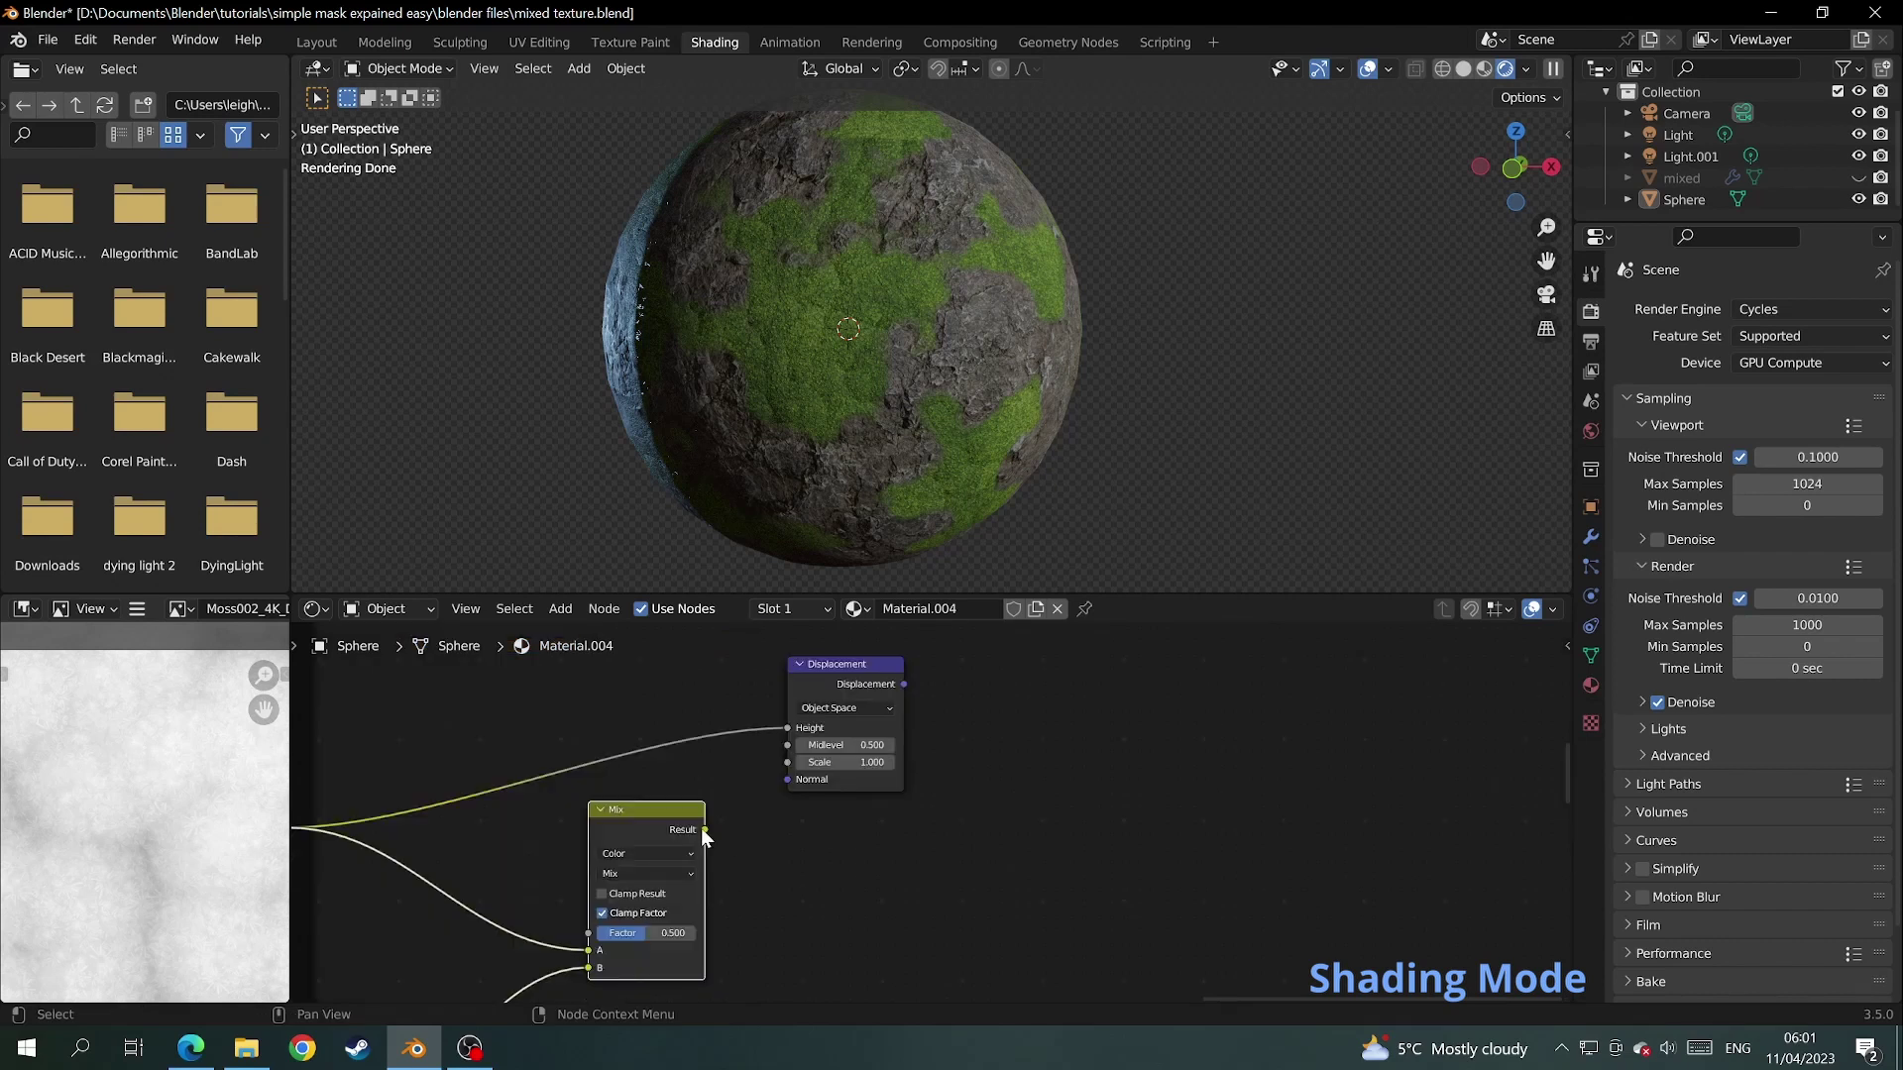
- Link the Mix node's Result to the Displacement node's Height, and that node's output to the Material Output's Displacement input
left_click_drag(703, 831, 789, 729)
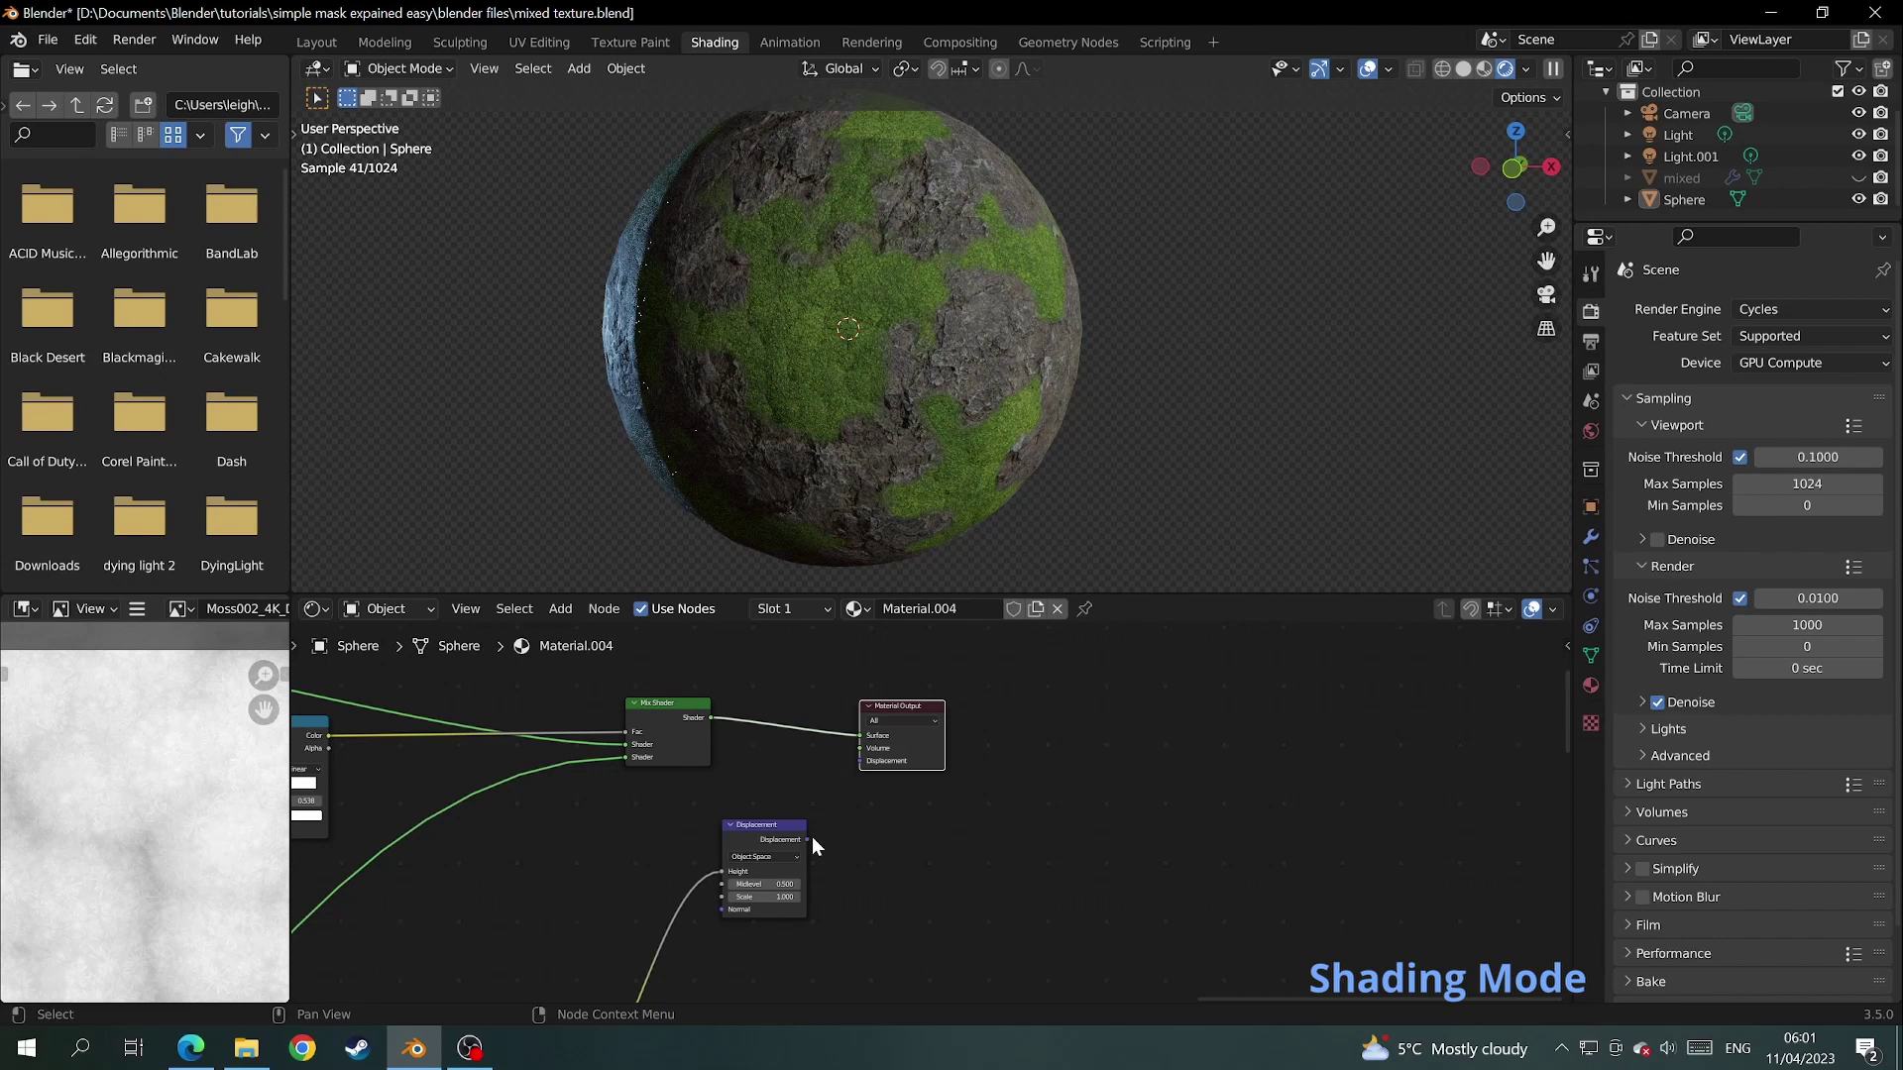
left_click_drag(806, 838, 825, 831)
left_click_drag(854, 764, 859, 765)
- Move the noise mask nodes near the Mix node and connect the ColorRamp's Color to the Mix node's Factor
scroll(860, 769, "down", 1)
middle_click_drag(614, 890, 781, 842)
scroll(780, 843, "up", 1)
scroll(492, 733, "down", 1)
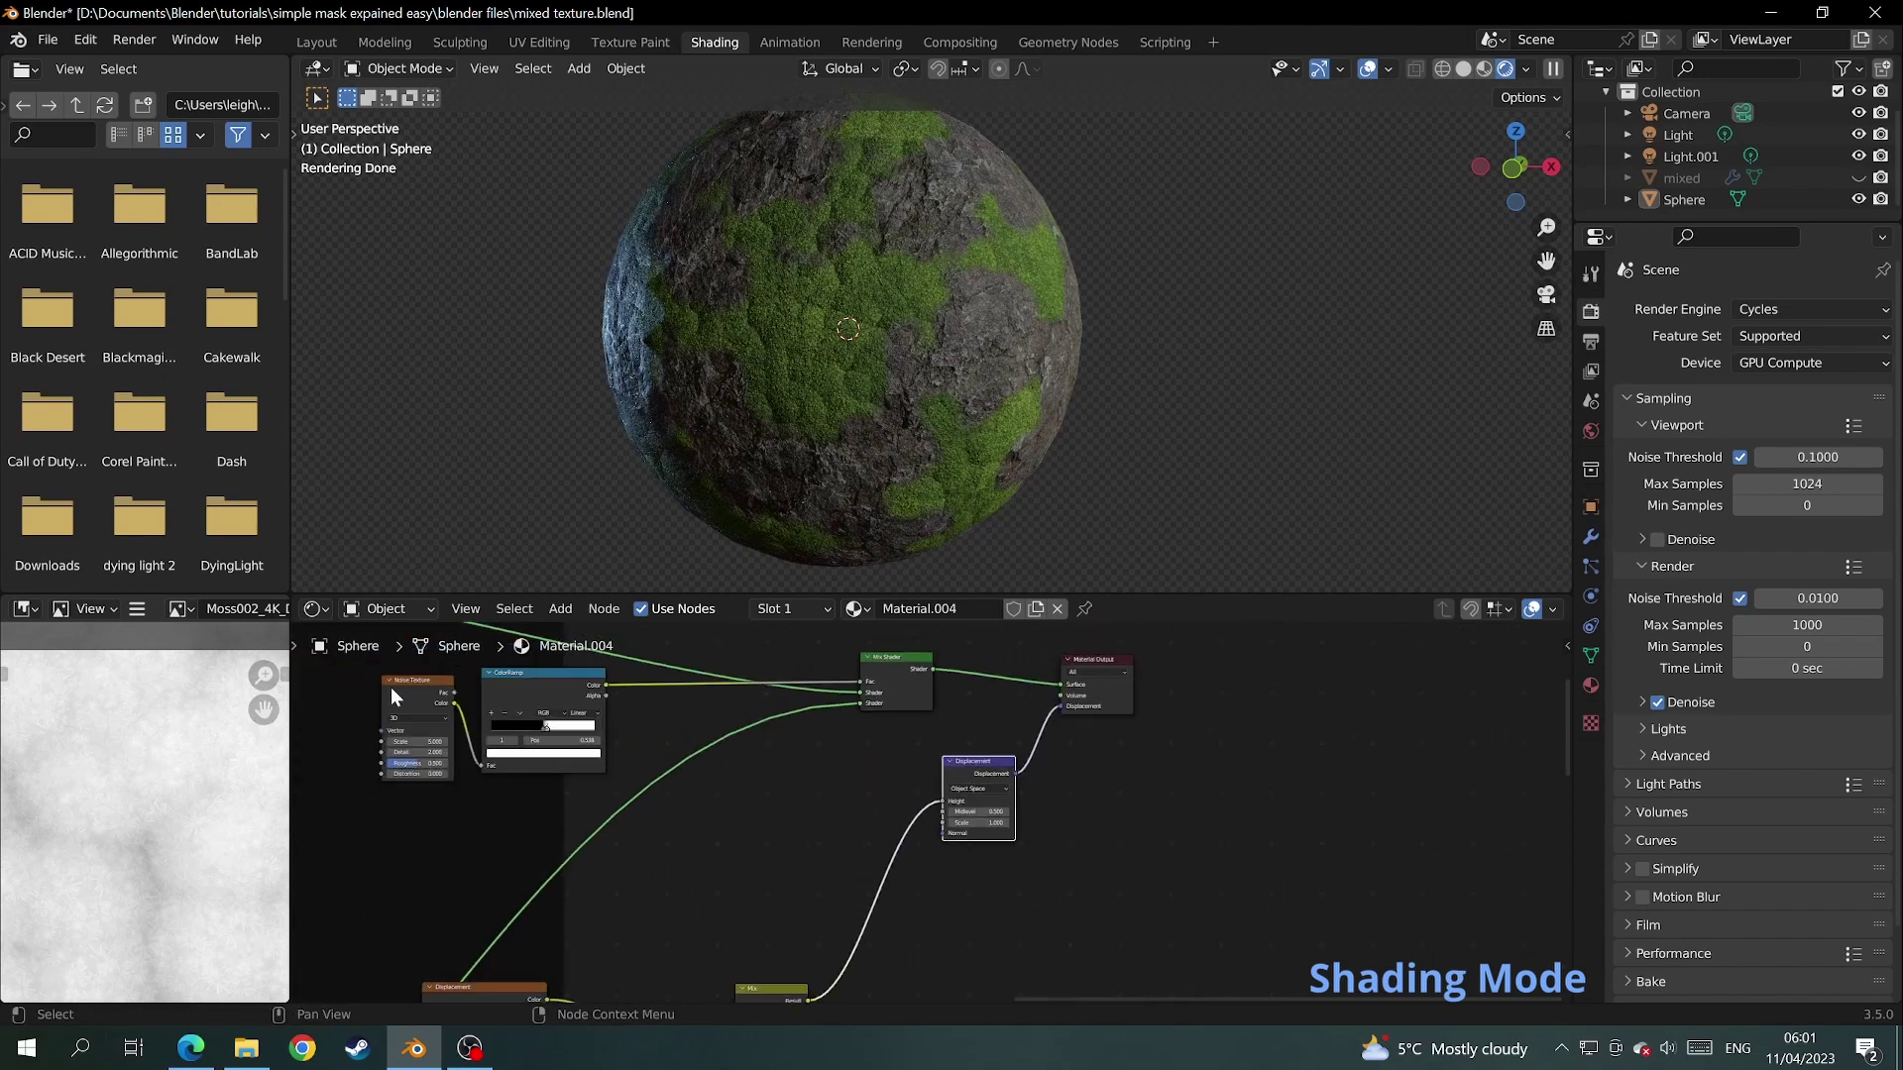
left_click_drag(346, 670, 513, 786)
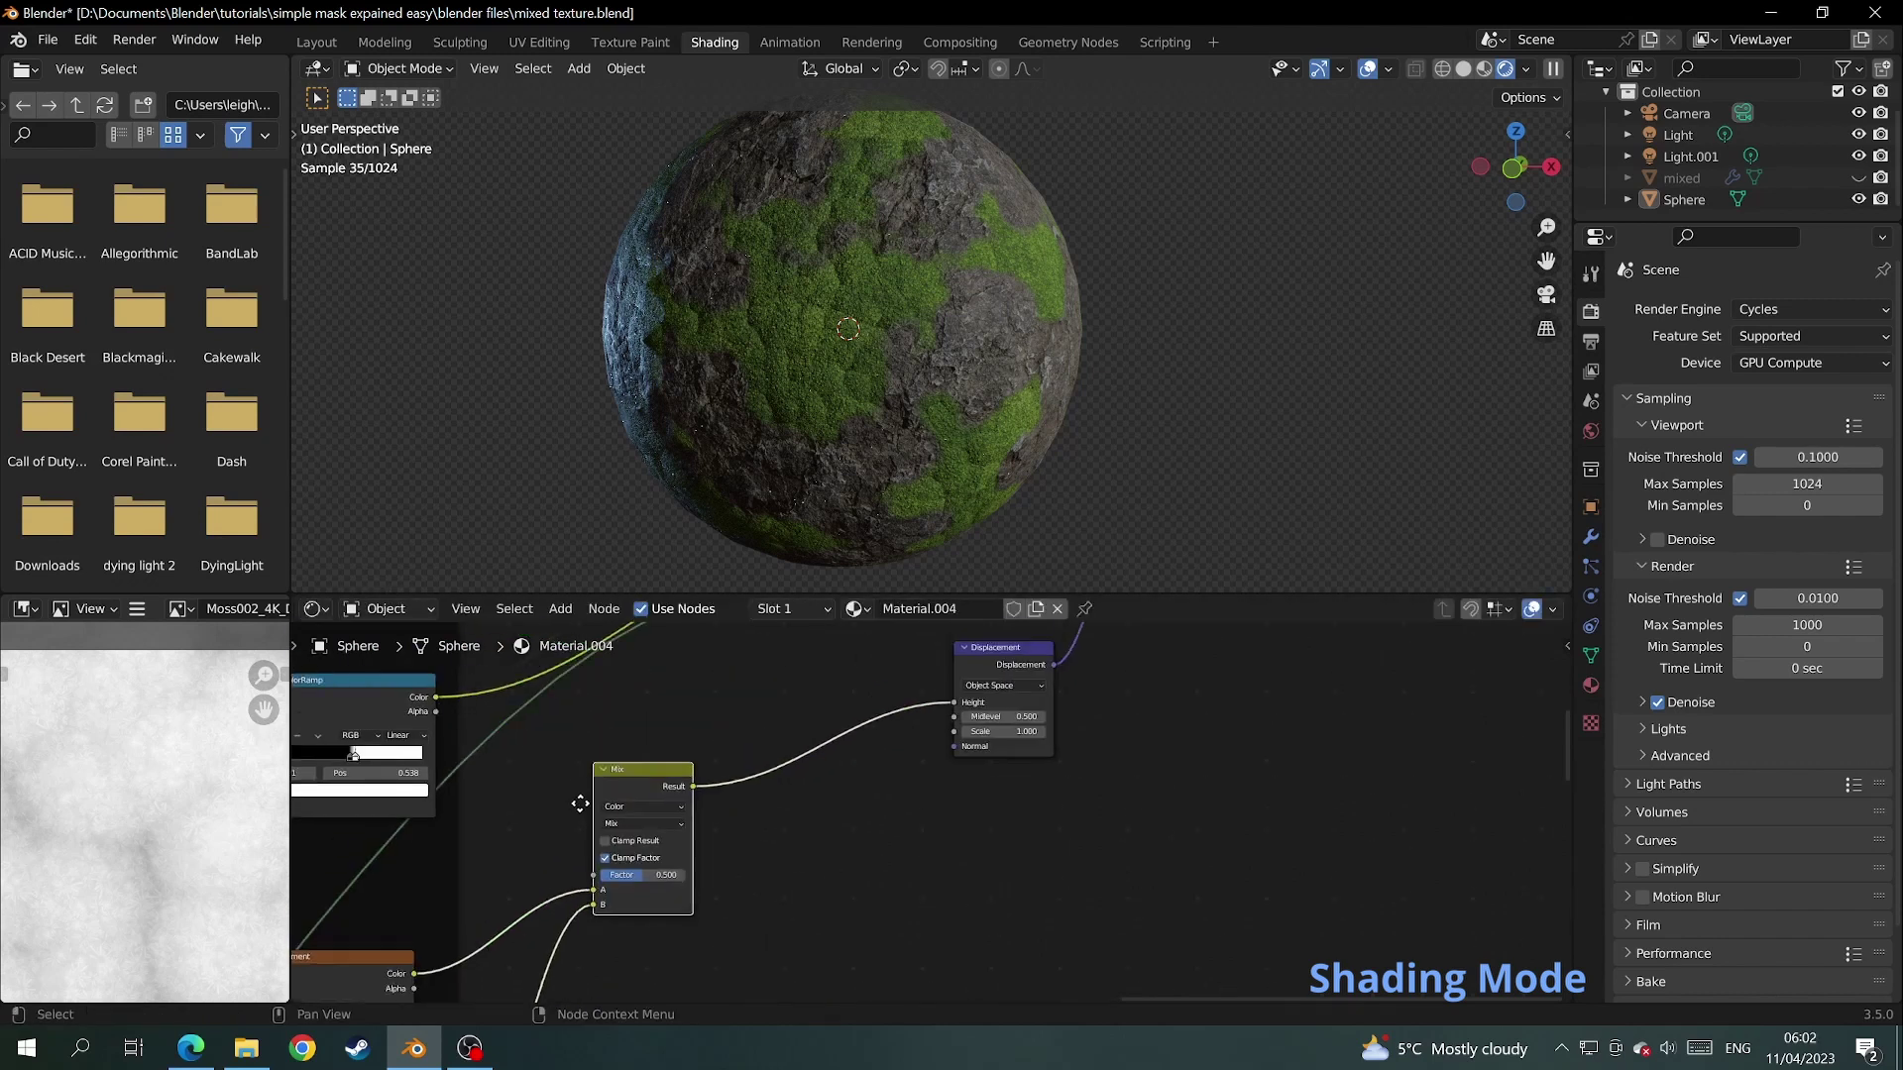
middle_click_drag(582, 803, 611, 843)
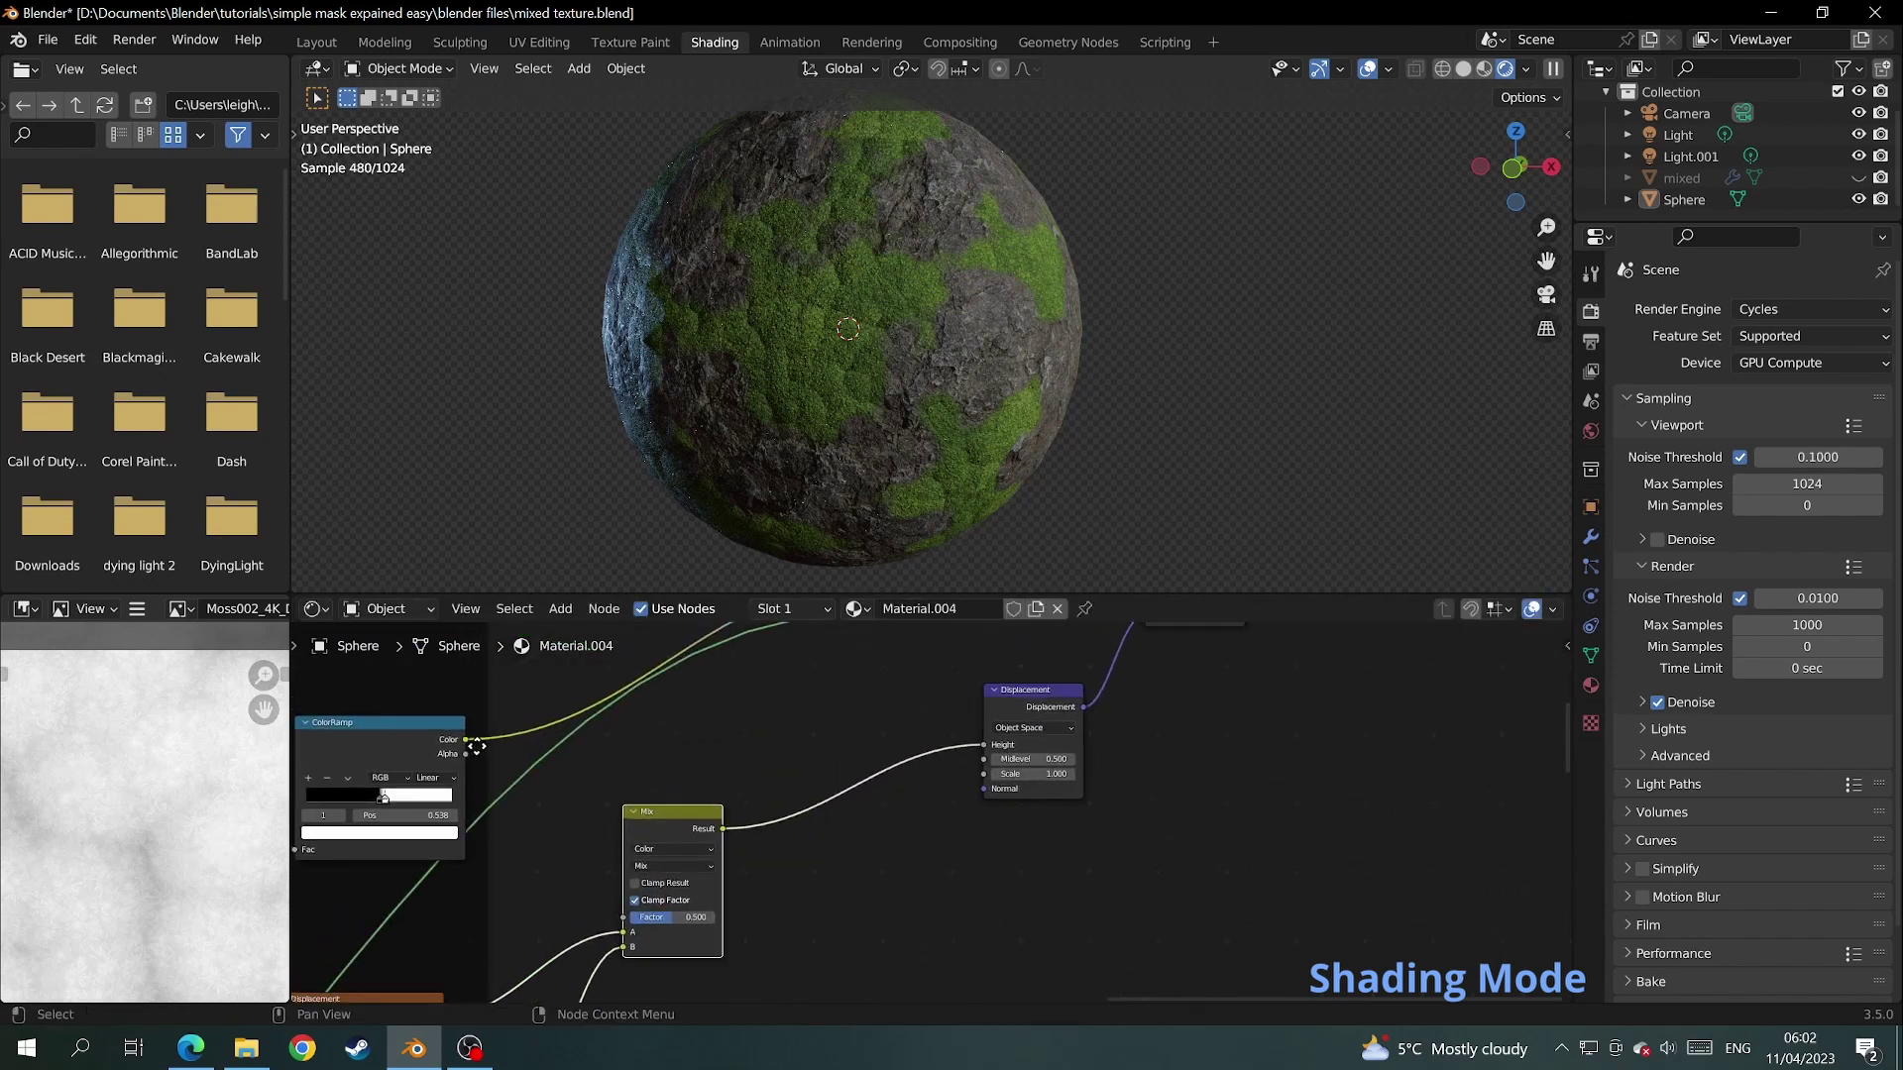
left_click_drag(465, 739, 625, 917)
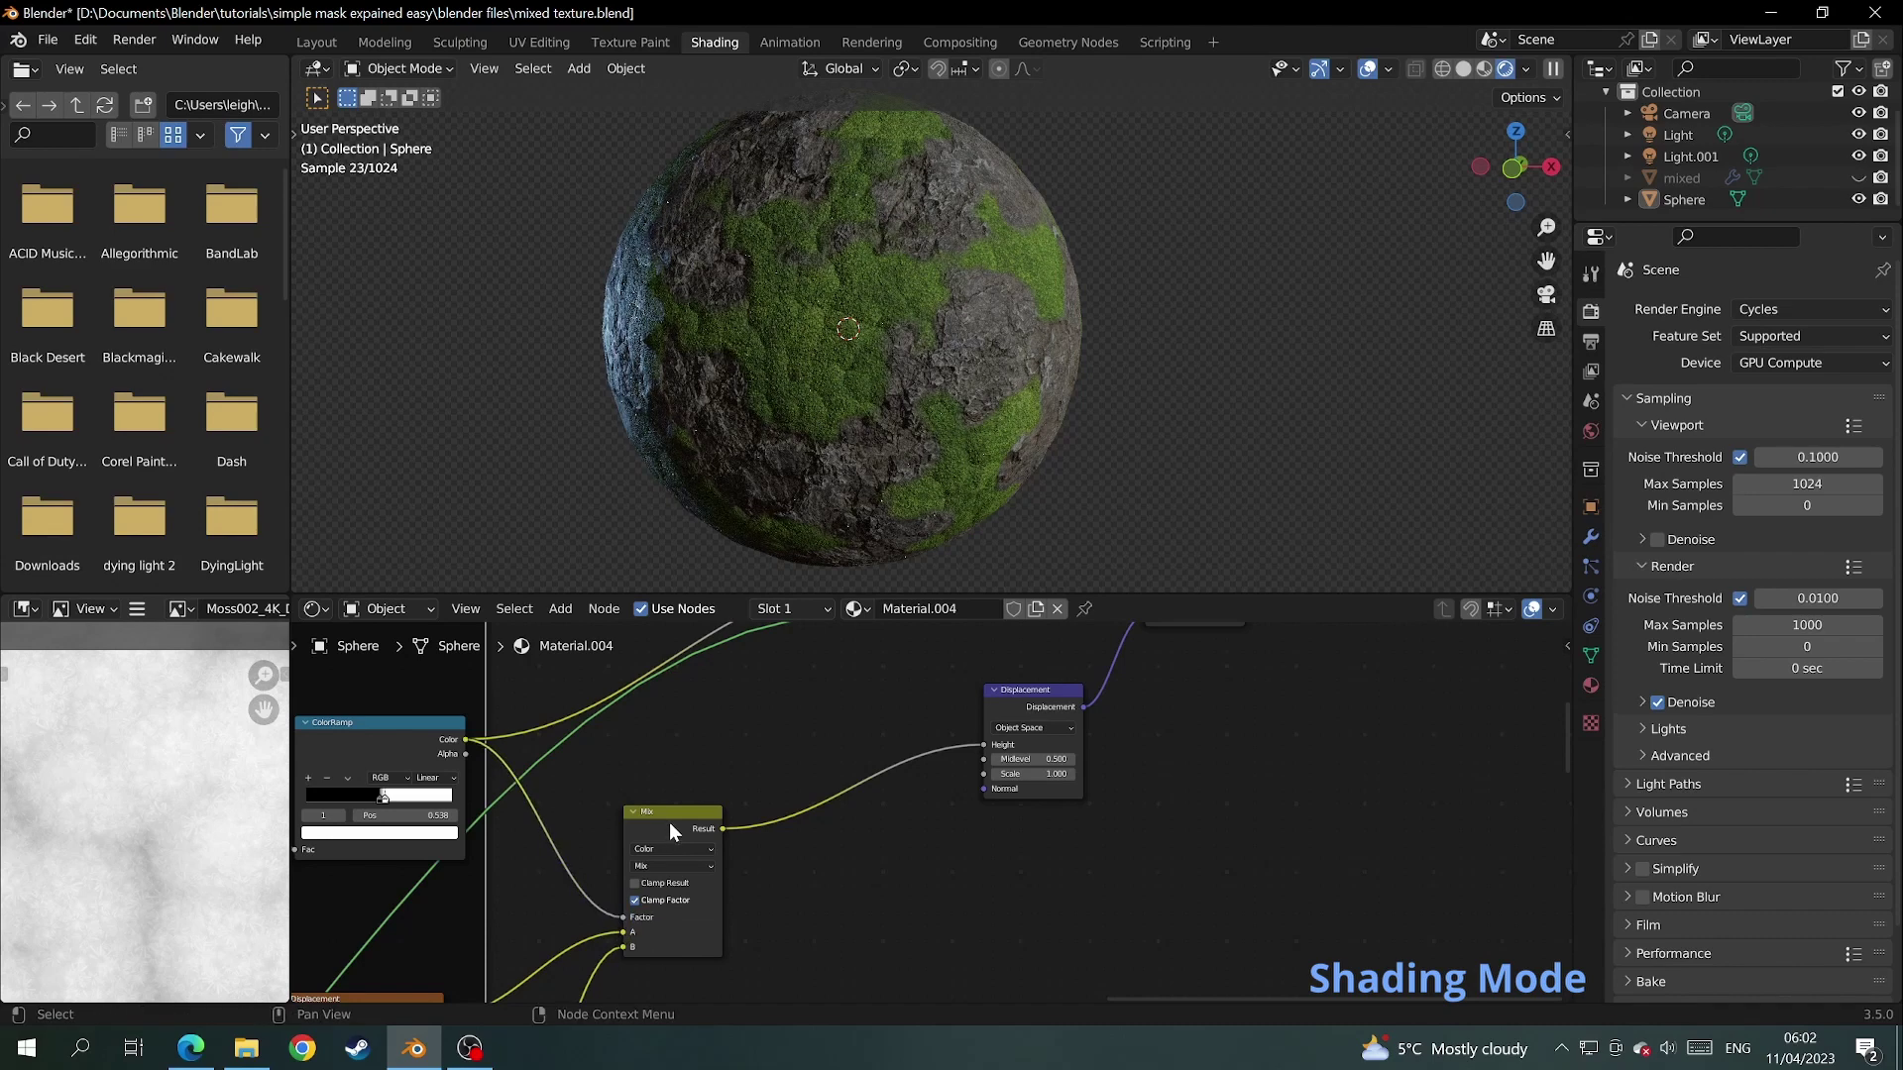
left_click_drag(669, 820, 736, 840)
scroll(818, 484, "up", 5)
scroll(810, 495, "down", 3)
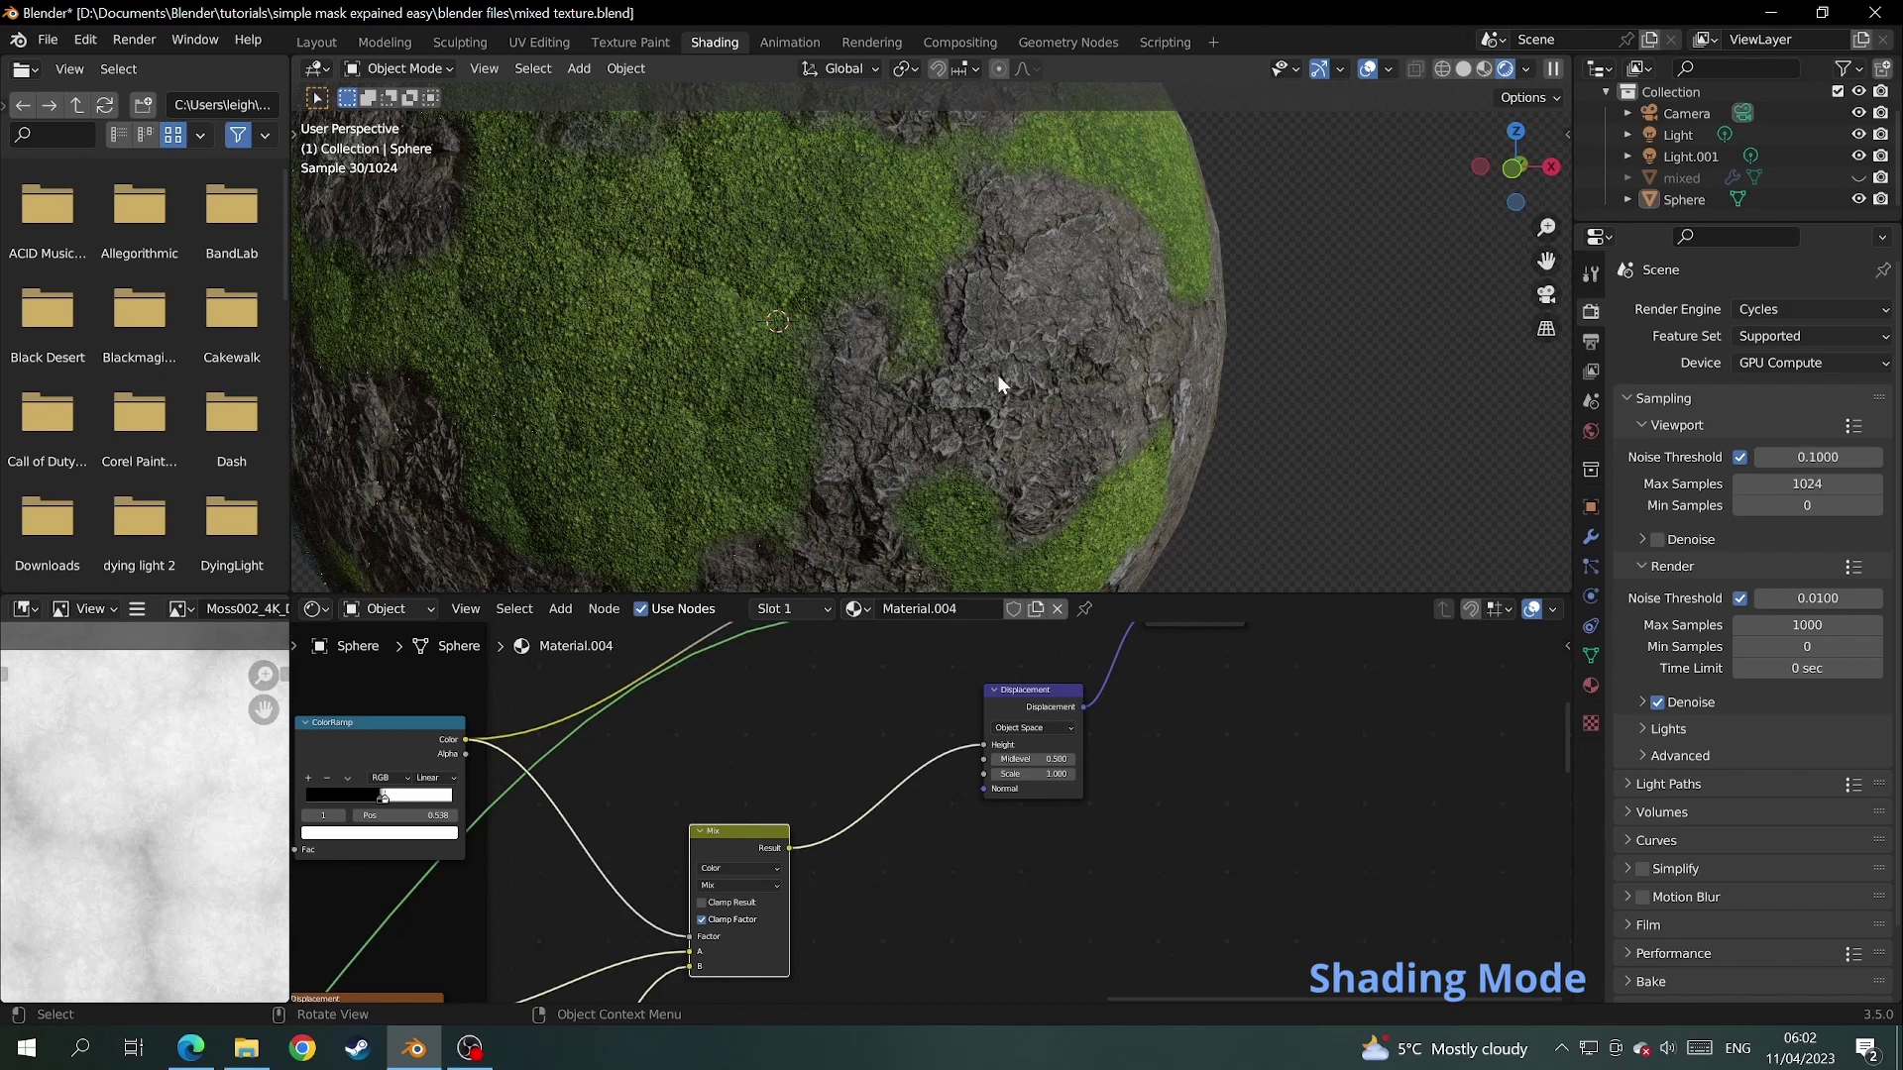
scroll(867, 416, "down", 4)
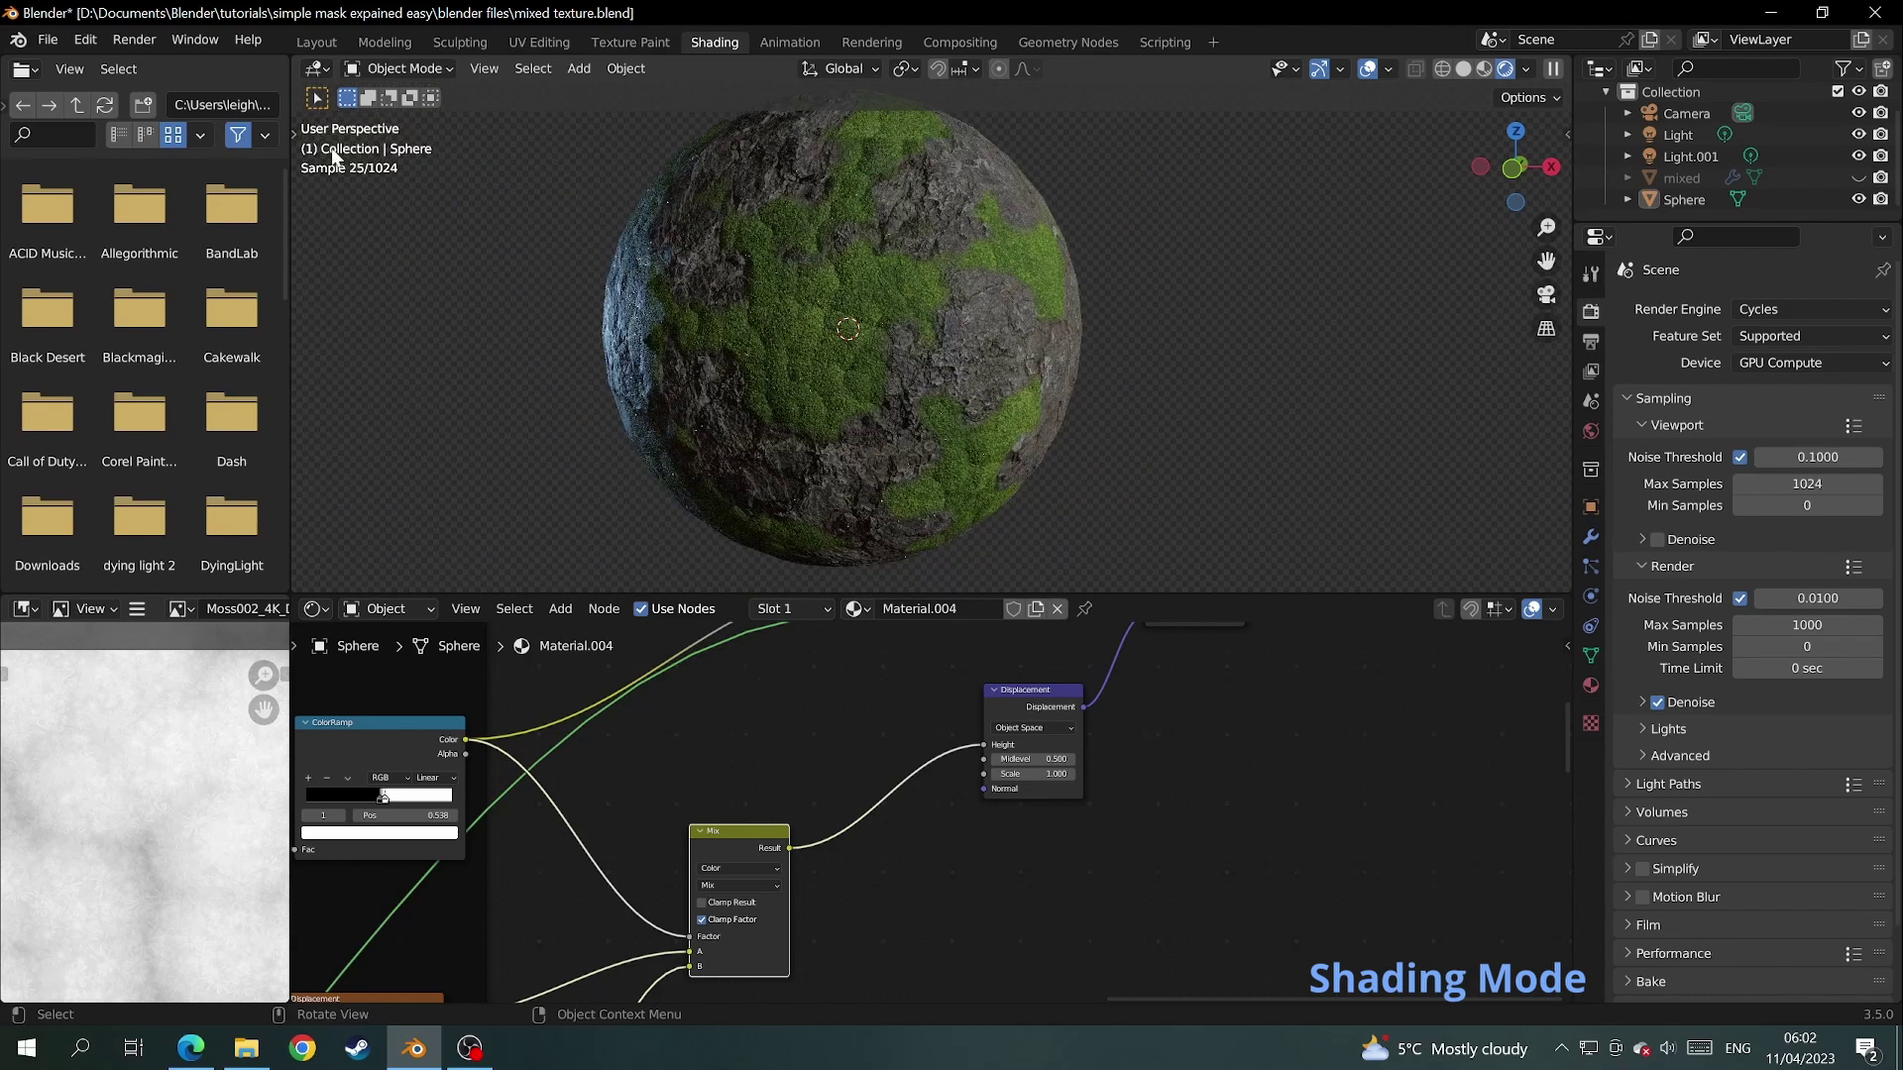
- In the Layout workspace, turn on rendered viewport shading and set the Cycles feature set to Experimental
left_click(329, 42)
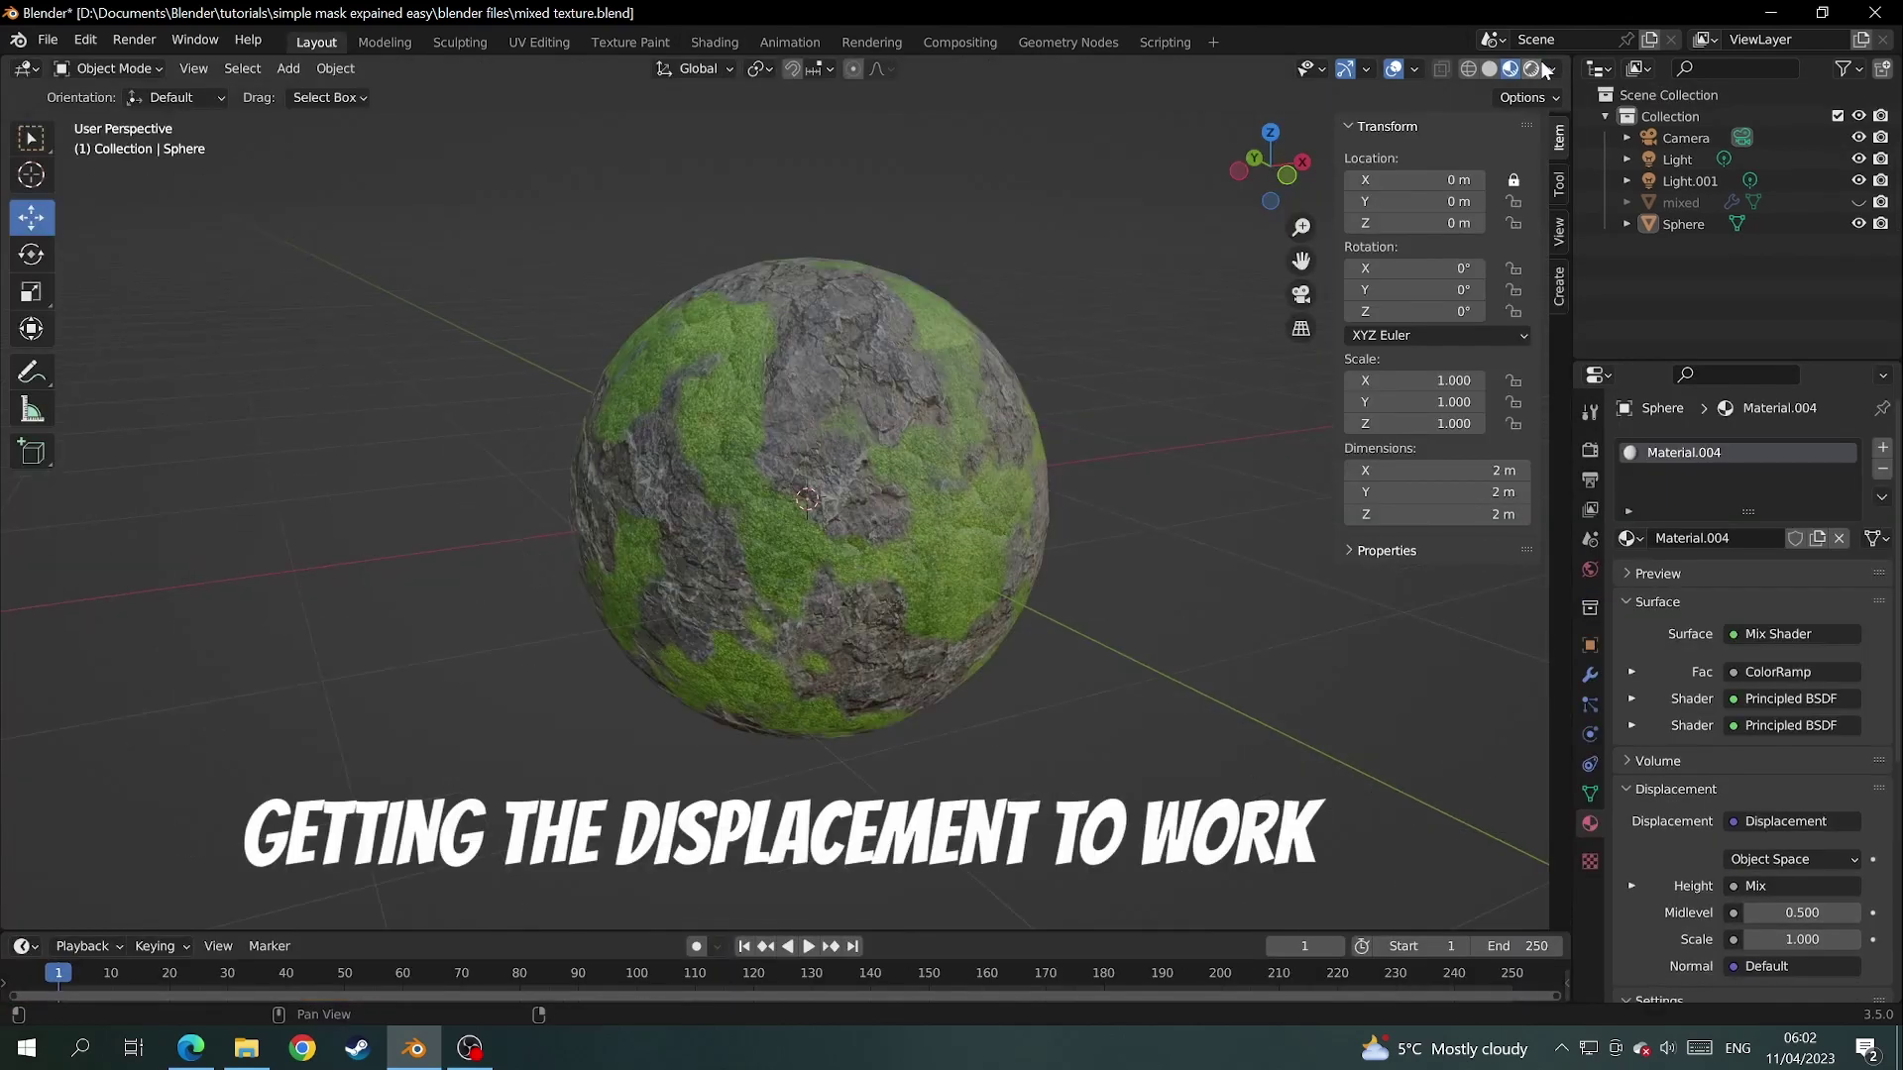
left_click(1505, 69)
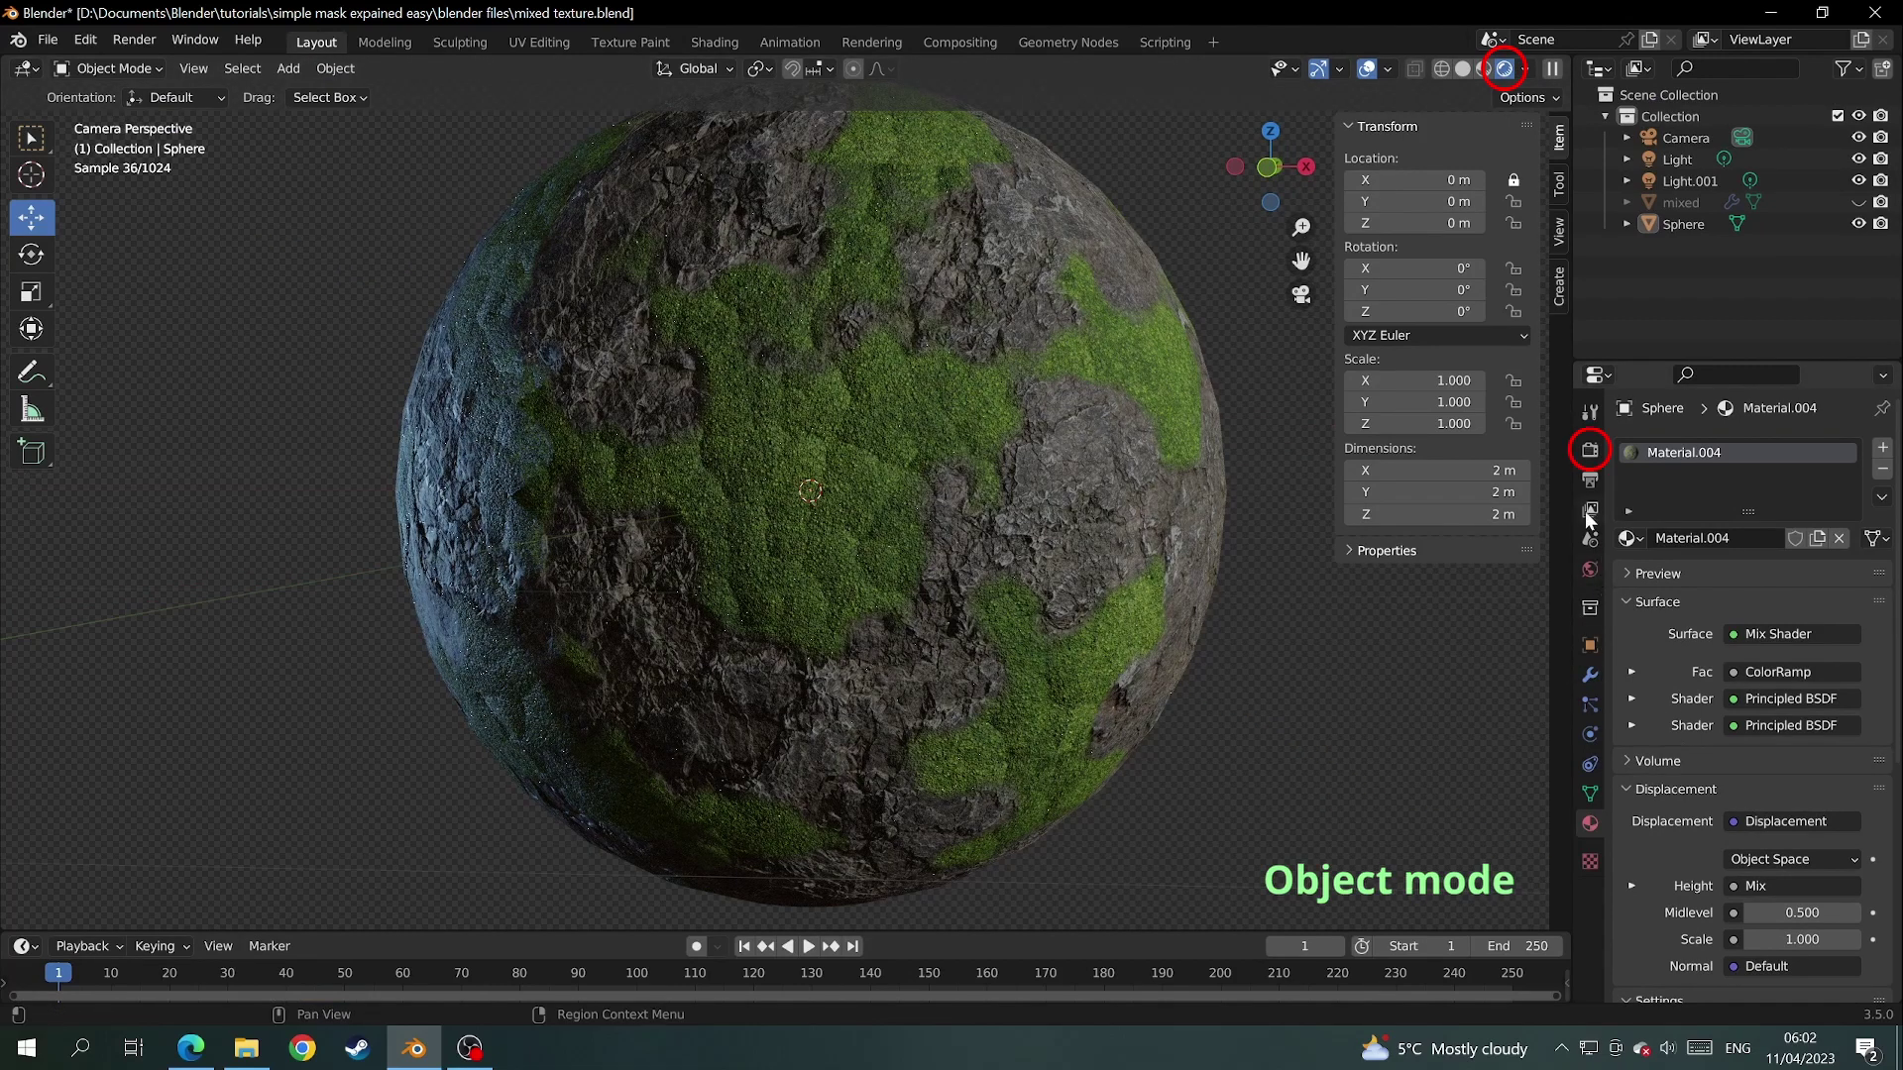
left_click(1590, 448)
left_click(1795, 449)
left_click(1796, 449)
left_click(1794, 473)
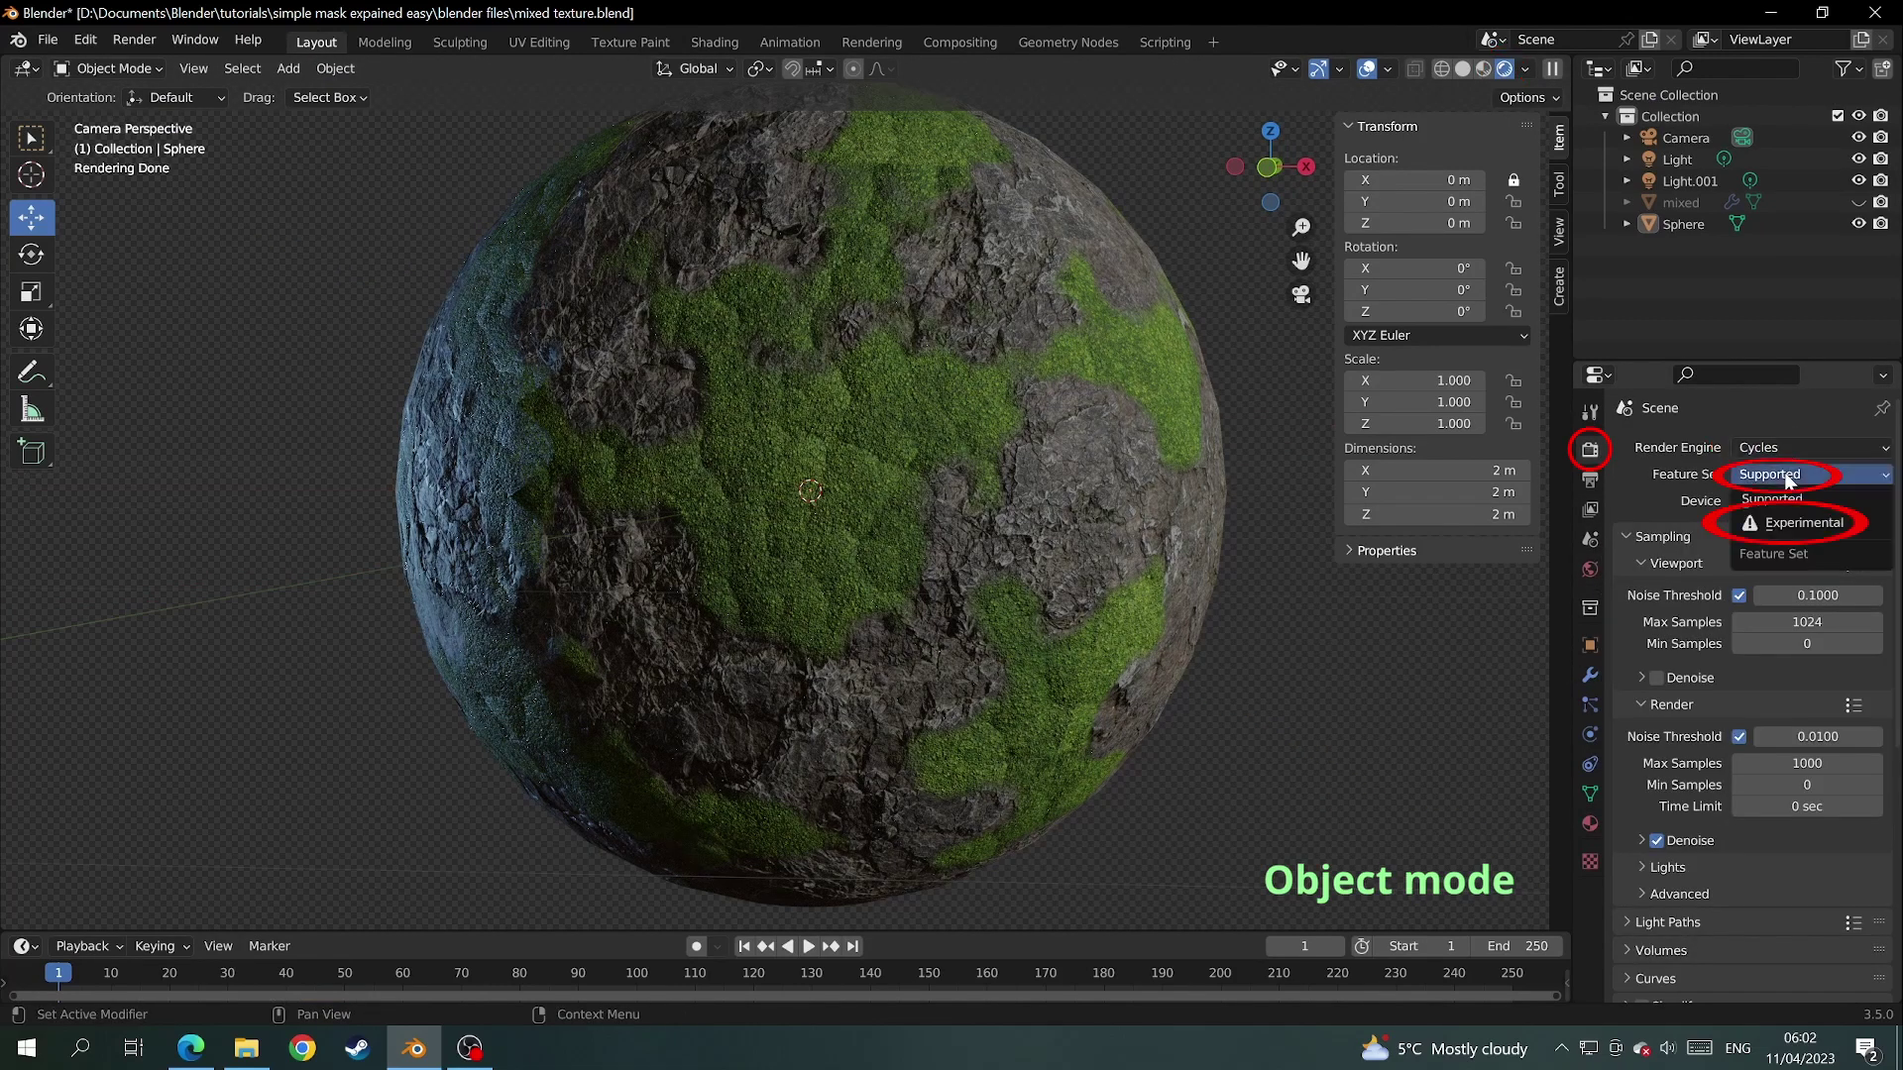
left_click(1792, 527)
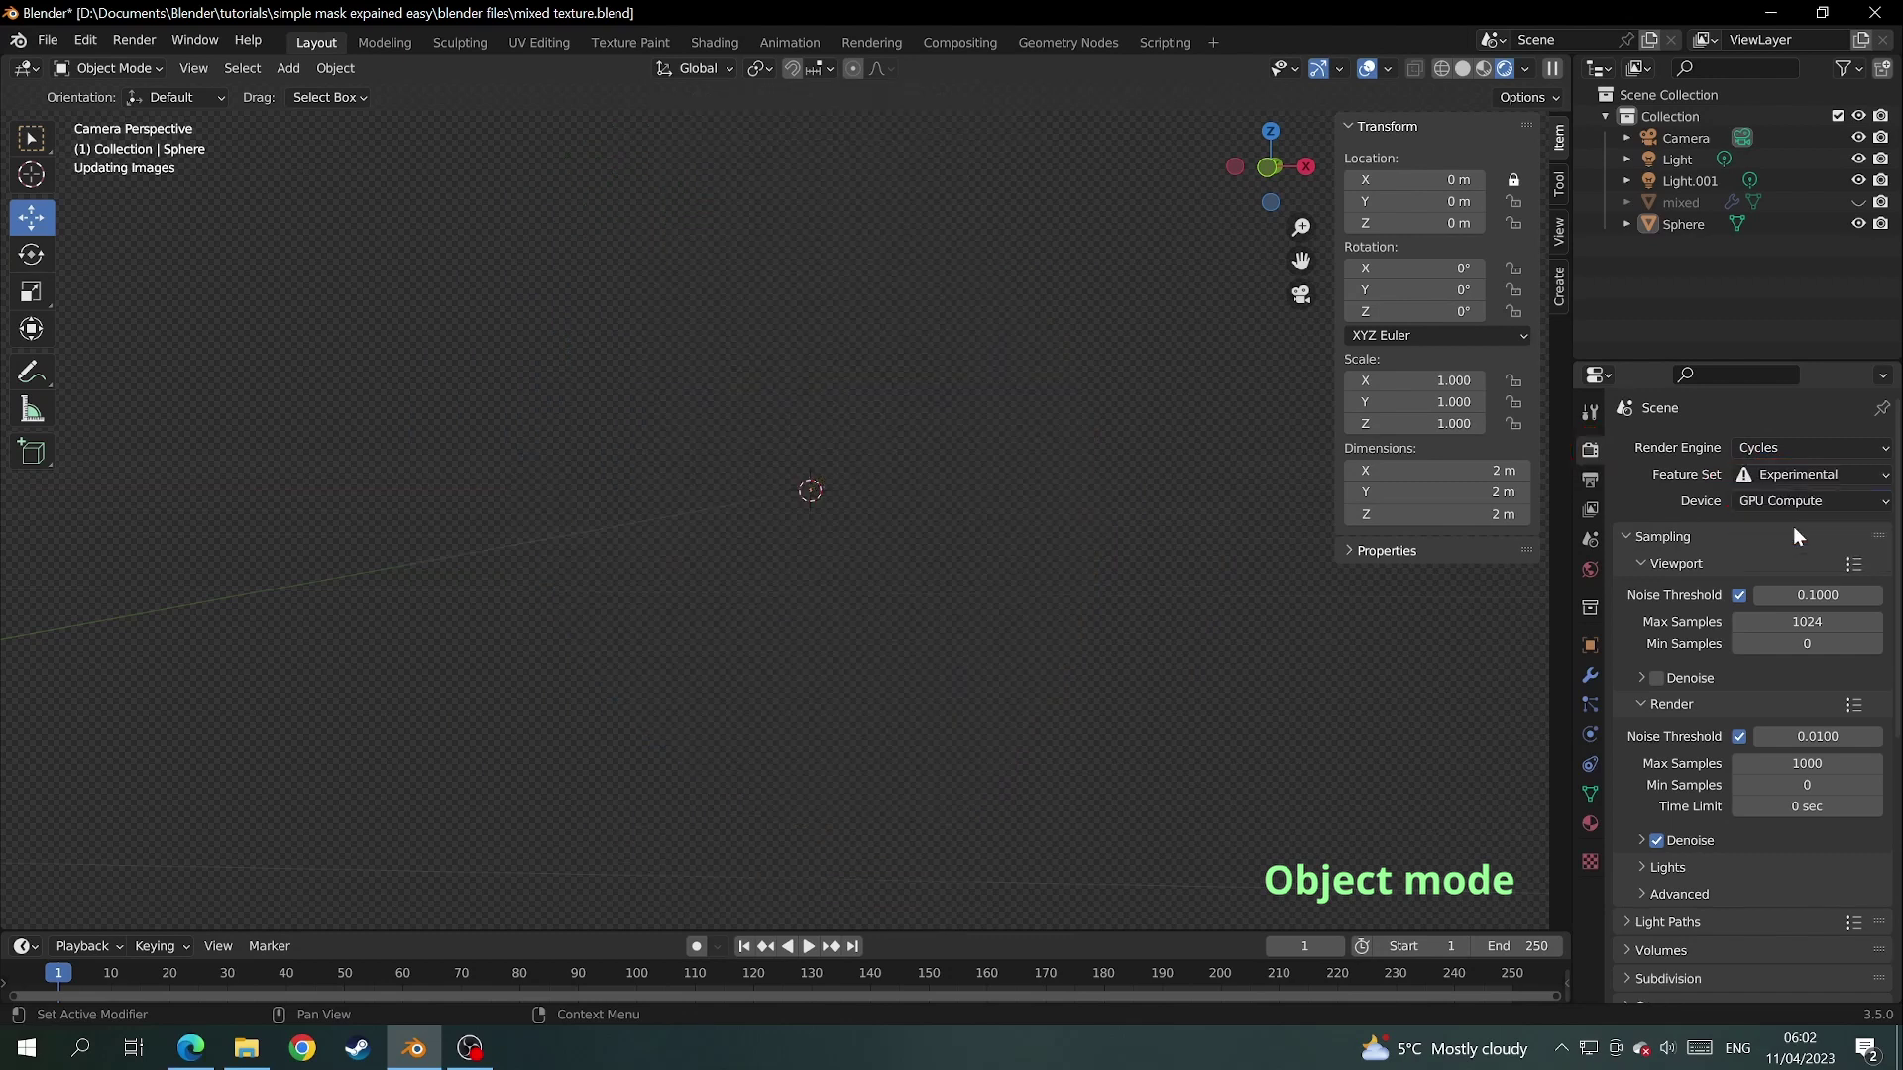
- Add a Subdivision Surface modifier to the sphere with Adaptive Subdivision enabled
left_click(1589, 676)
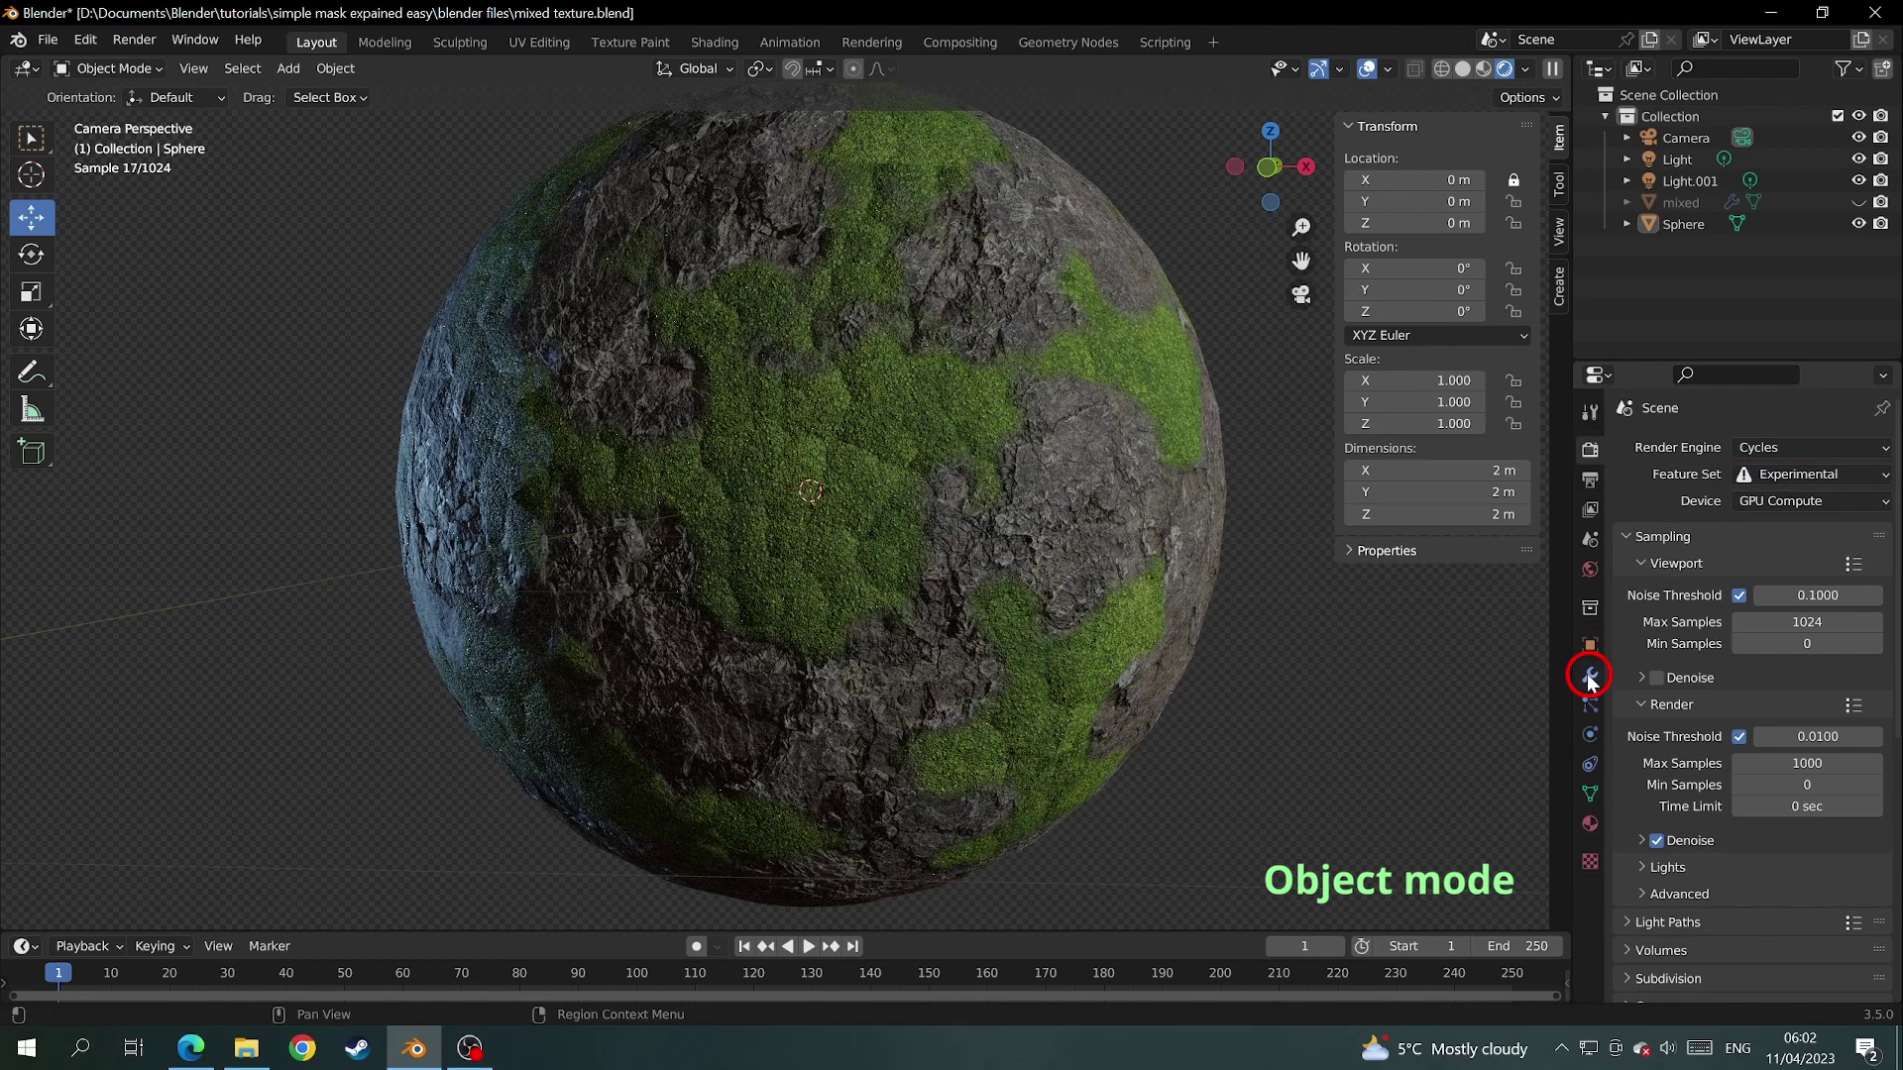
left_click(1744, 449)
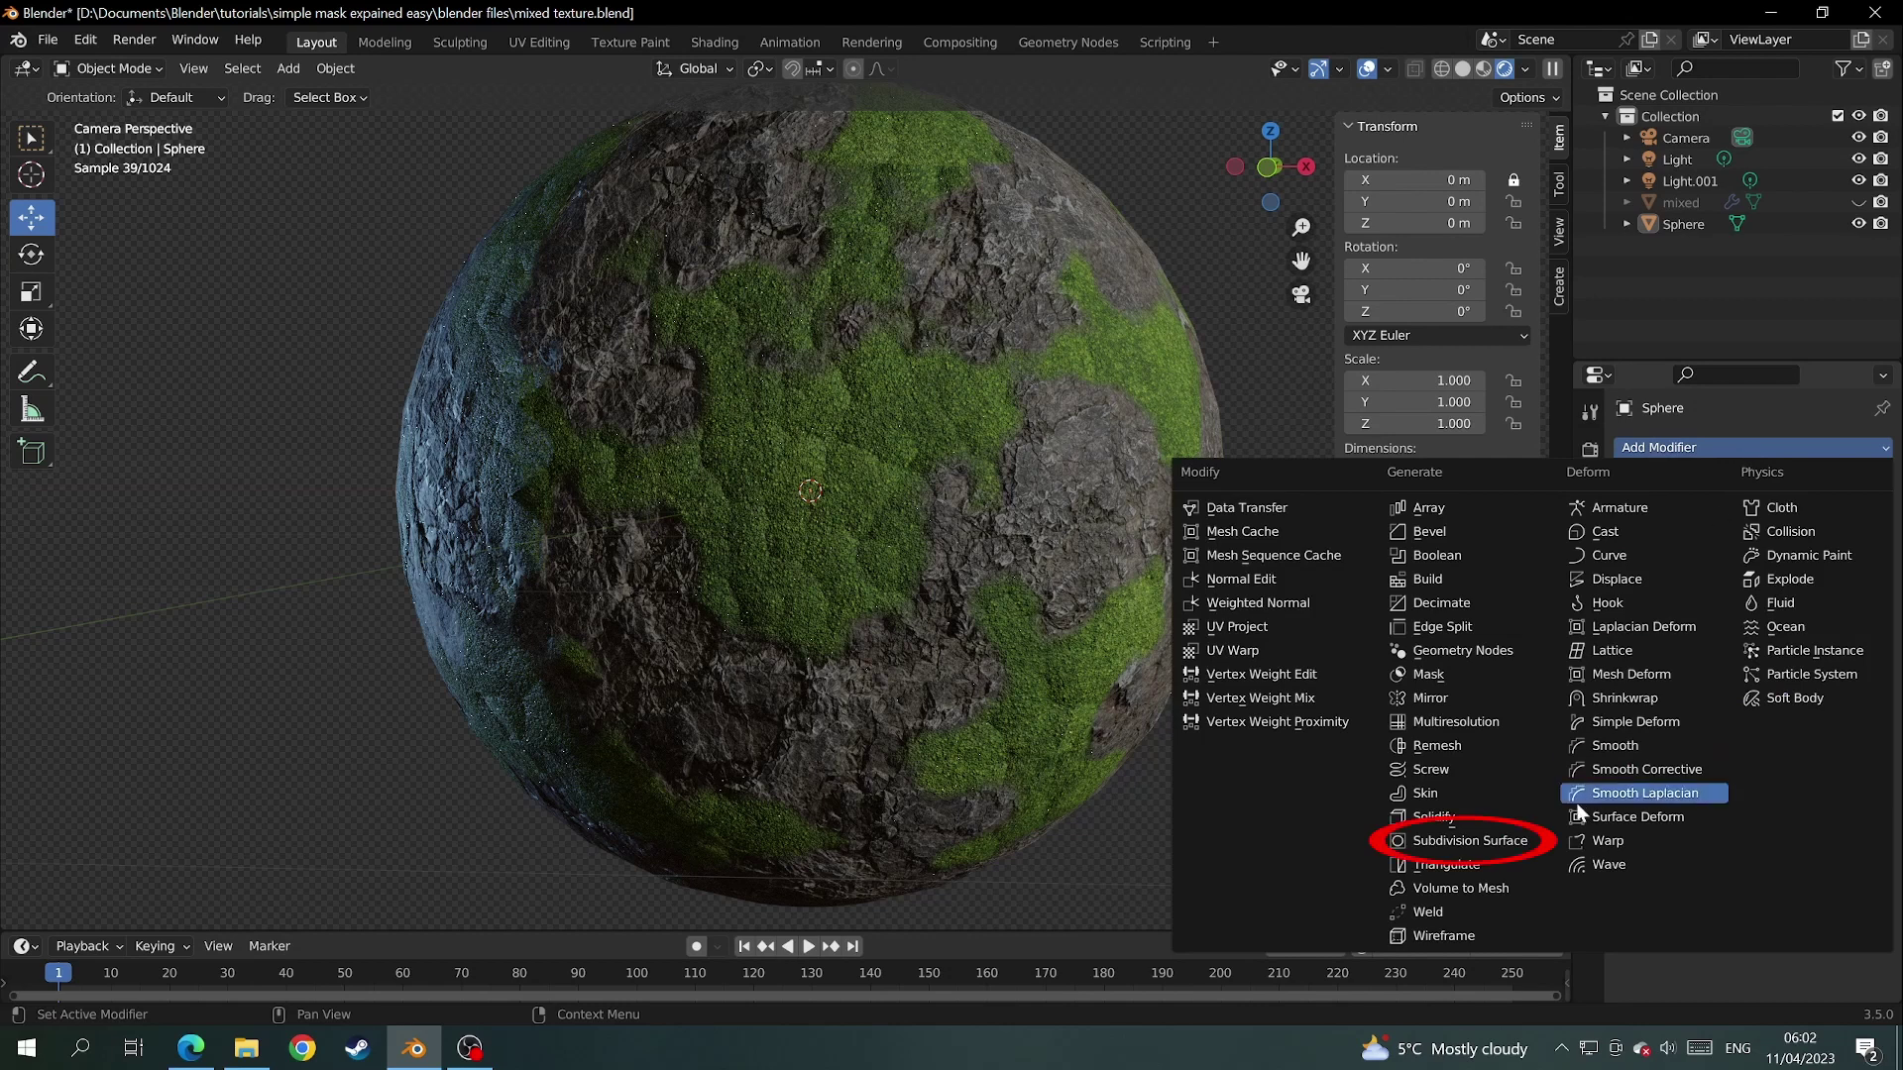
left_click(1523, 839)
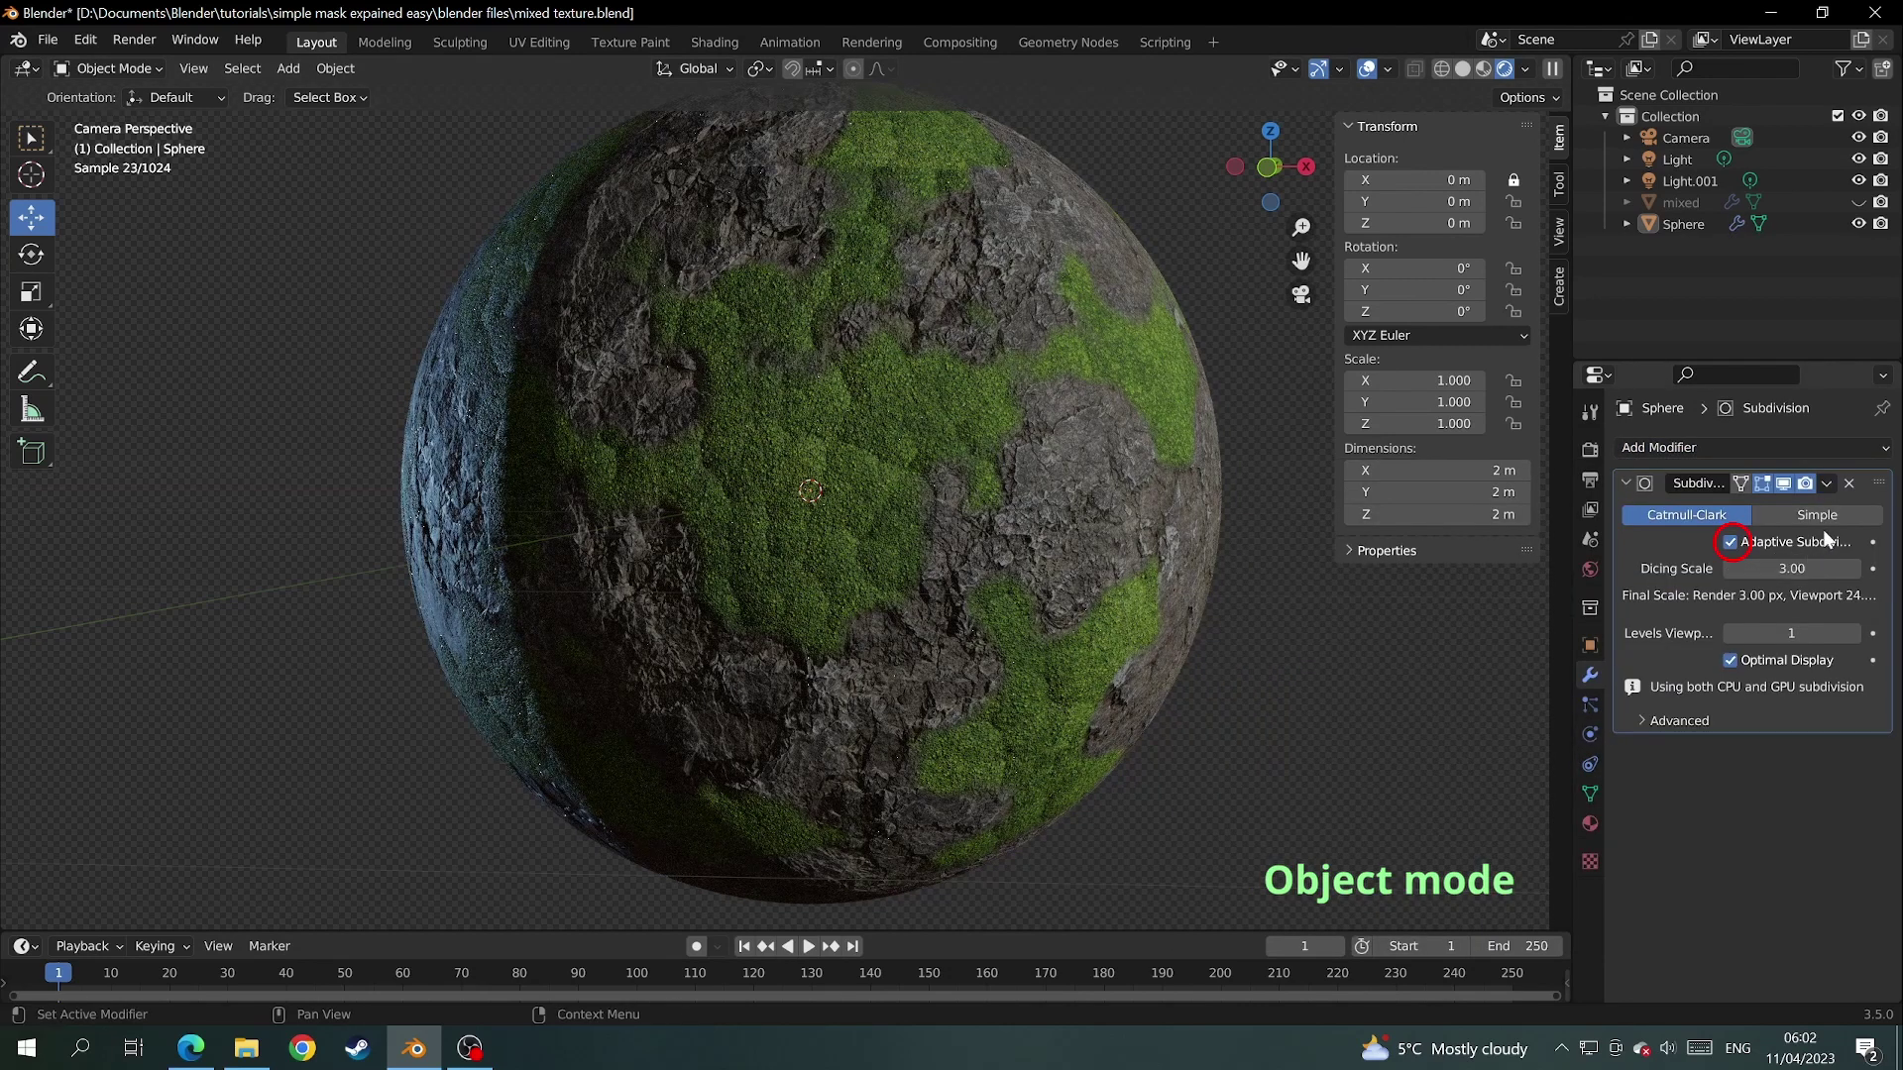
- Set the sphere material's surface displacement method to Displacement and Bump
left_click(1591, 824)
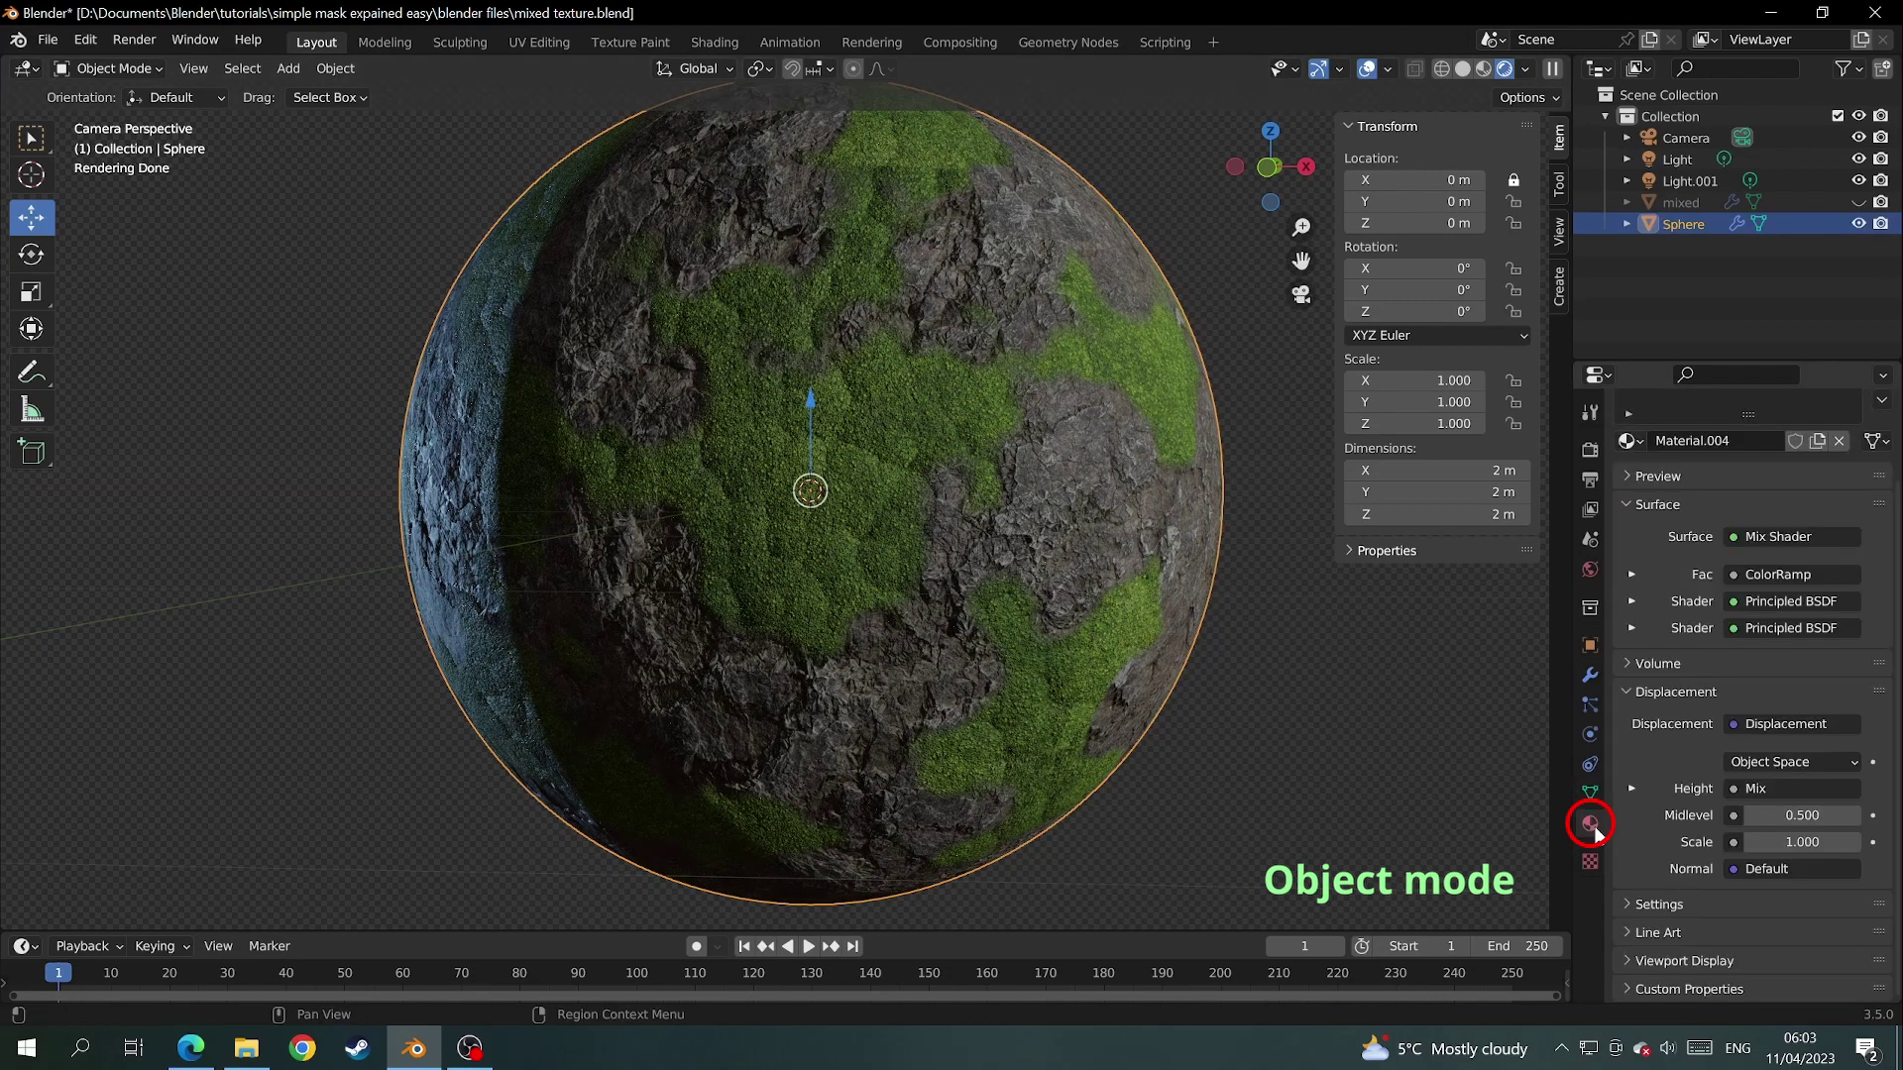
left_click(1630, 905)
scroll(1780, 853, "down", 5)
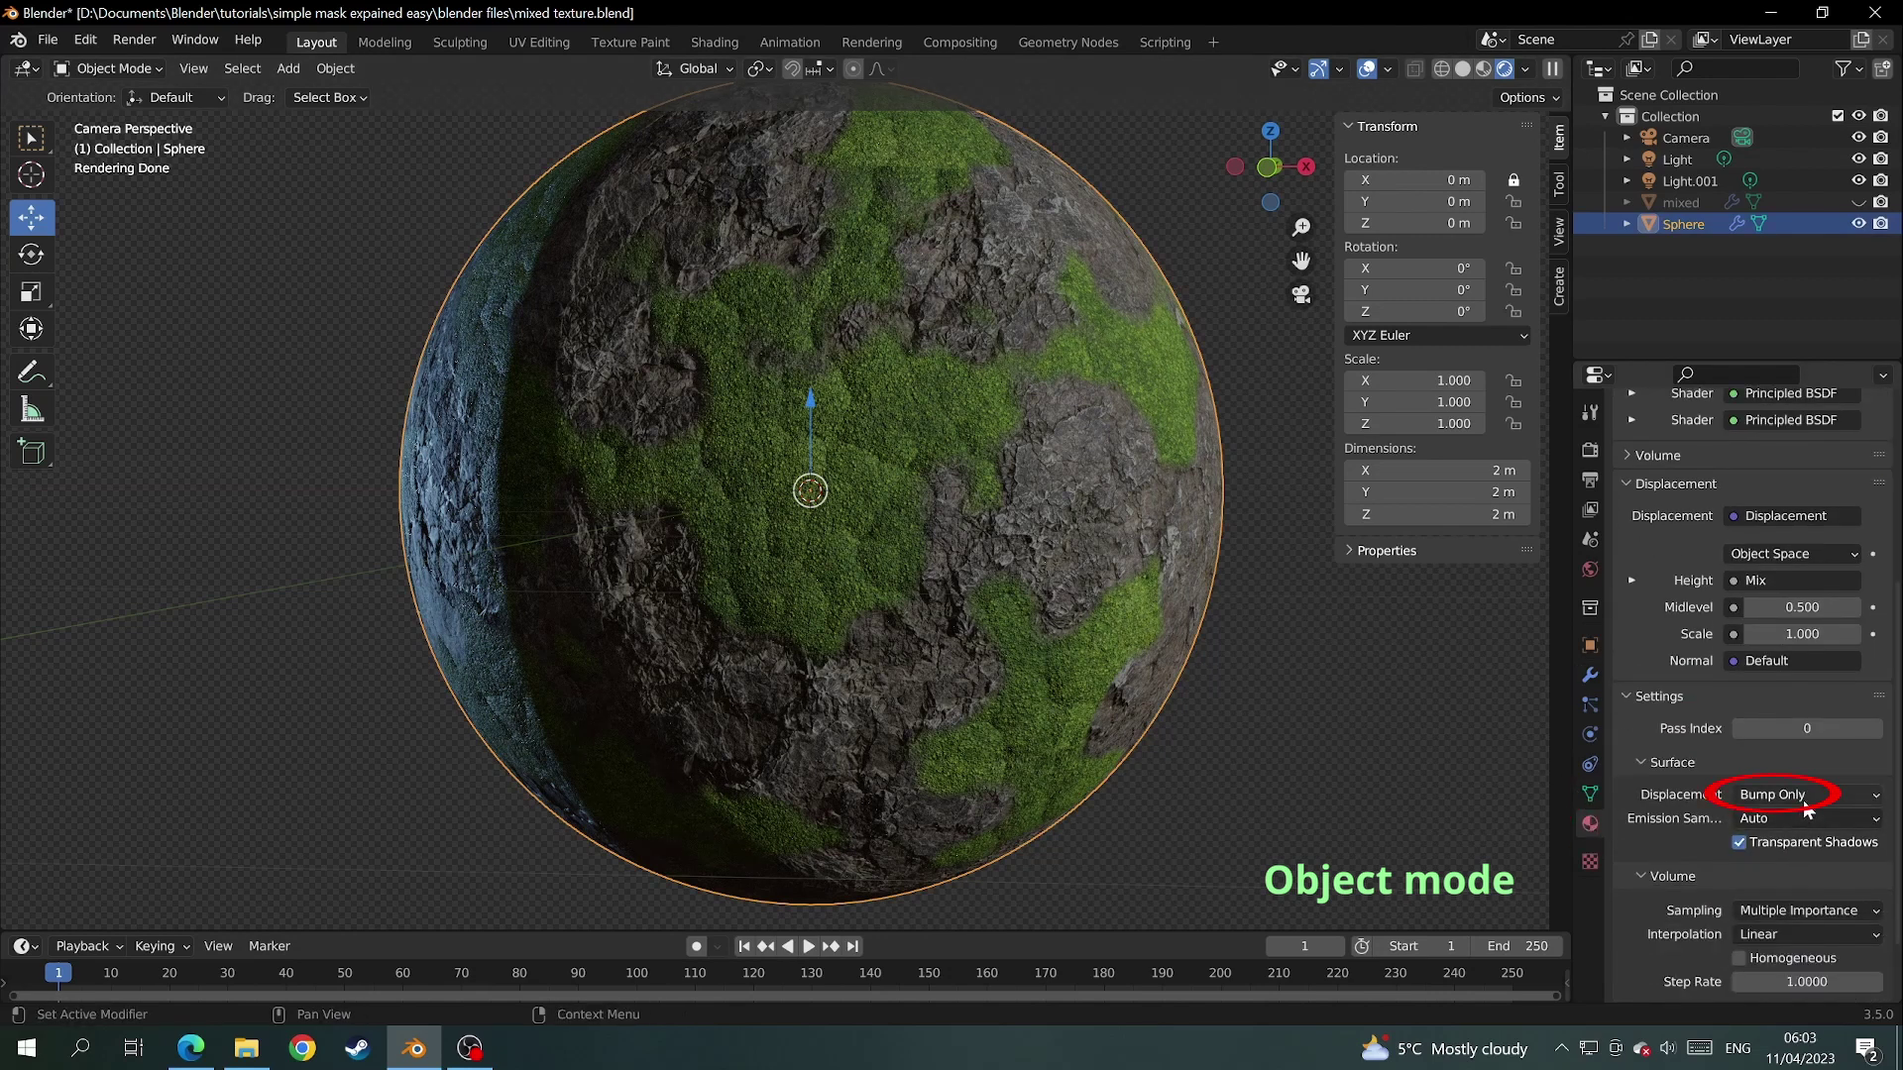
left_click(1803, 800)
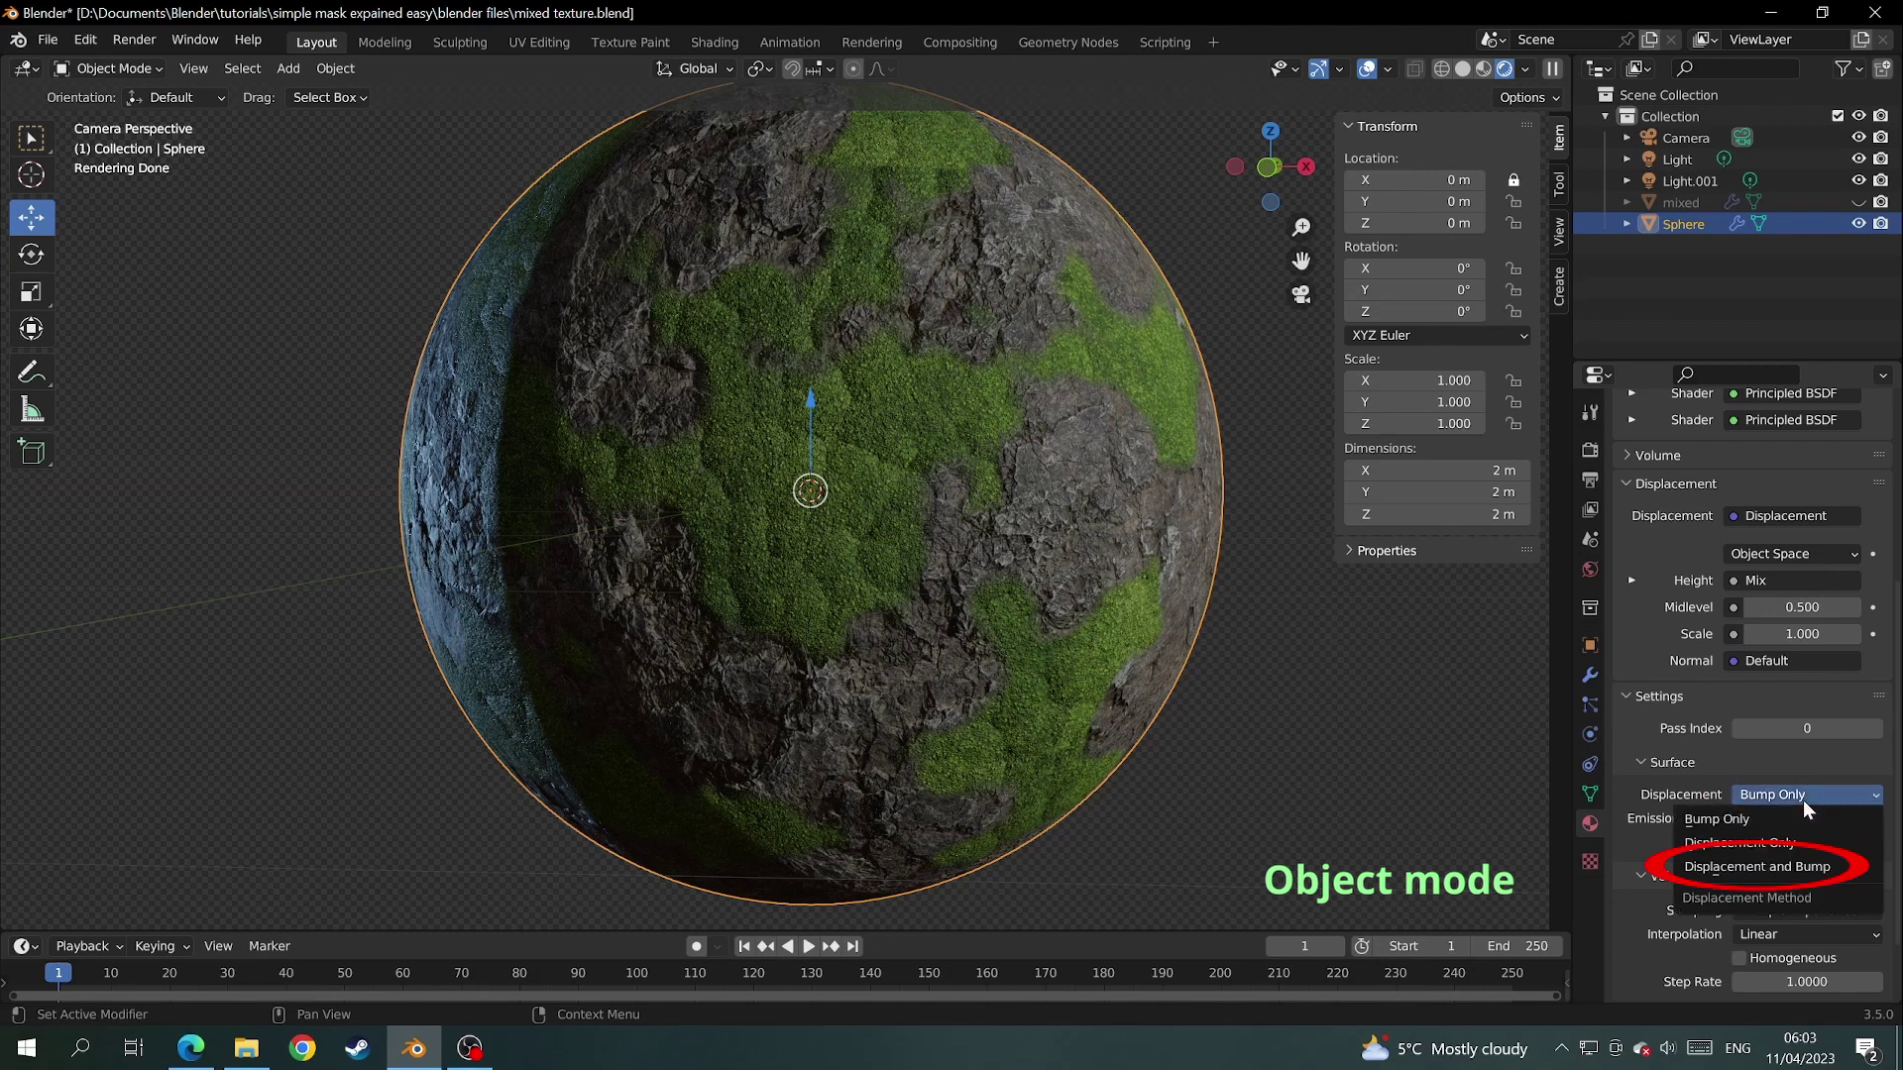
left_click(1757, 868)
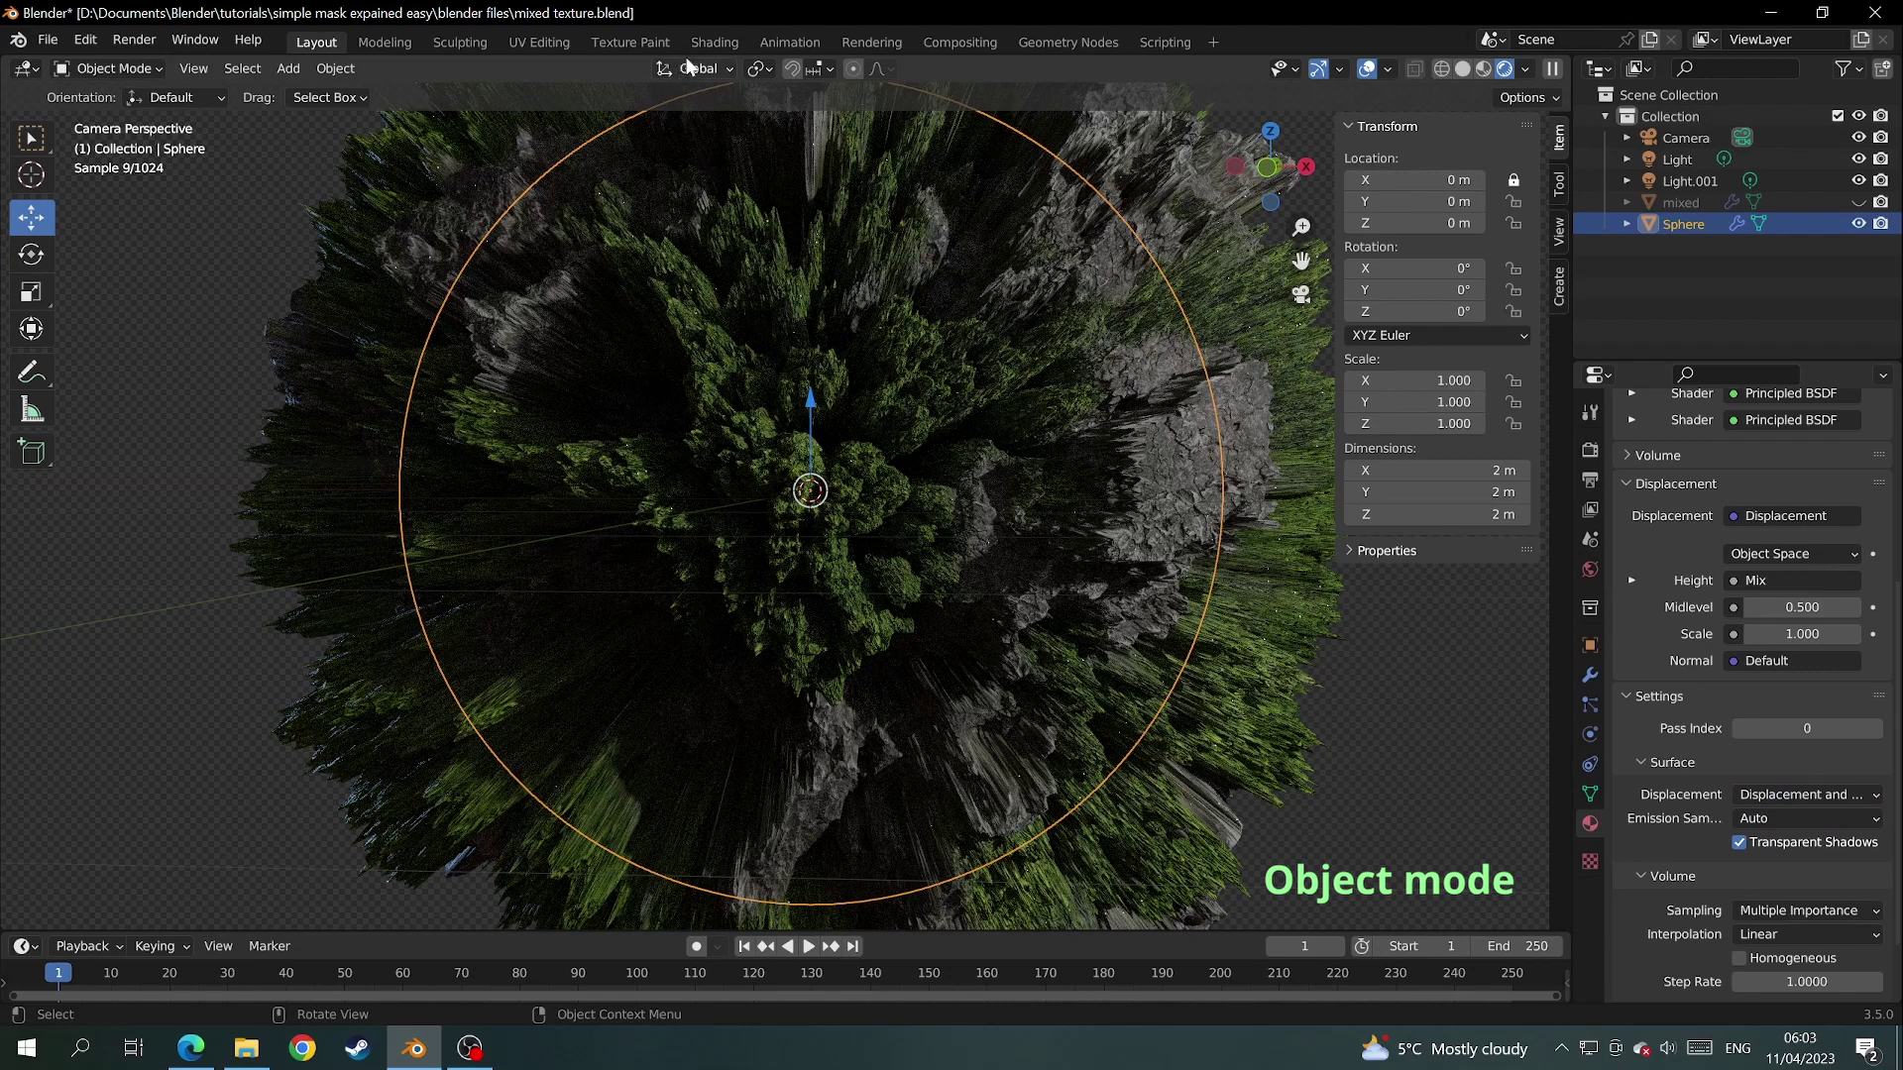
- Return to the Shading workspace and lower the Displacement node's Scale to 0.100
left_click(711, 43)
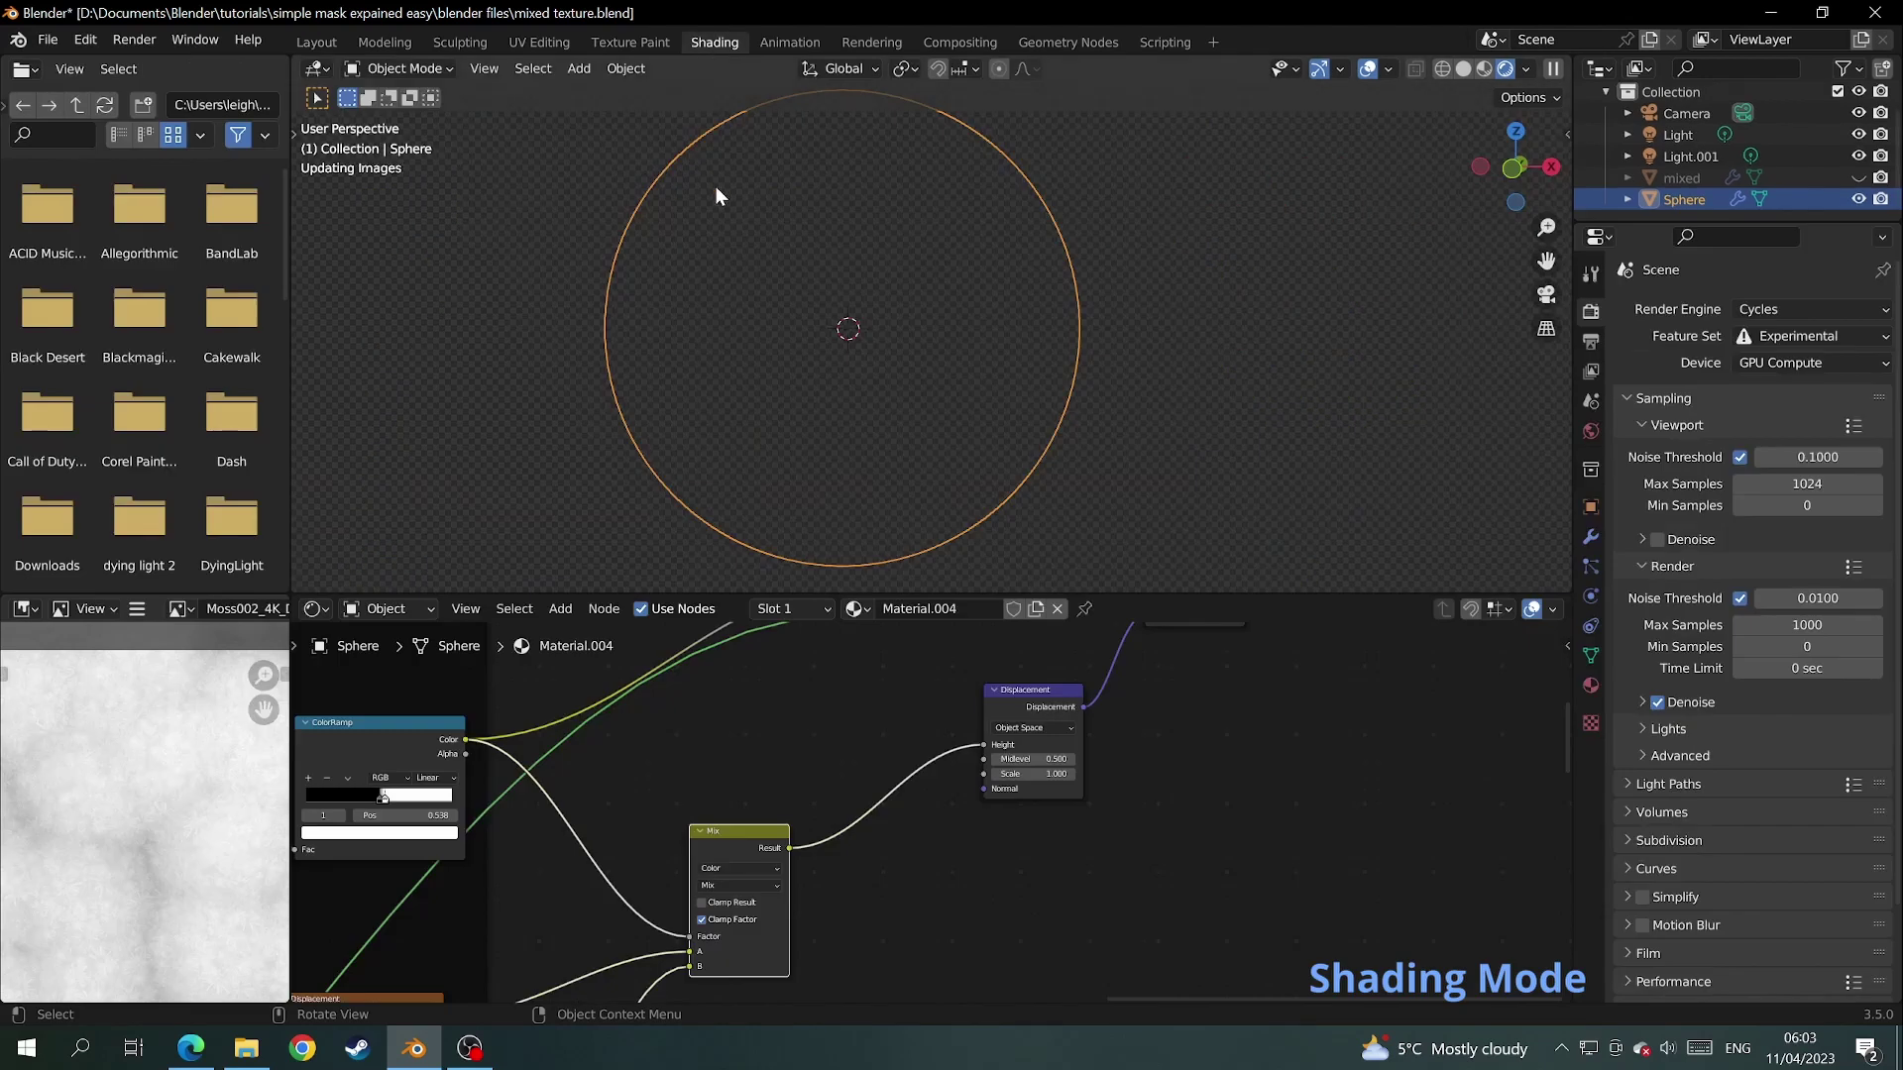
scroll(1127, 793, "up", 10)
middle_click_drag(1123, 833, 933, 957)
left_click(879, 852)
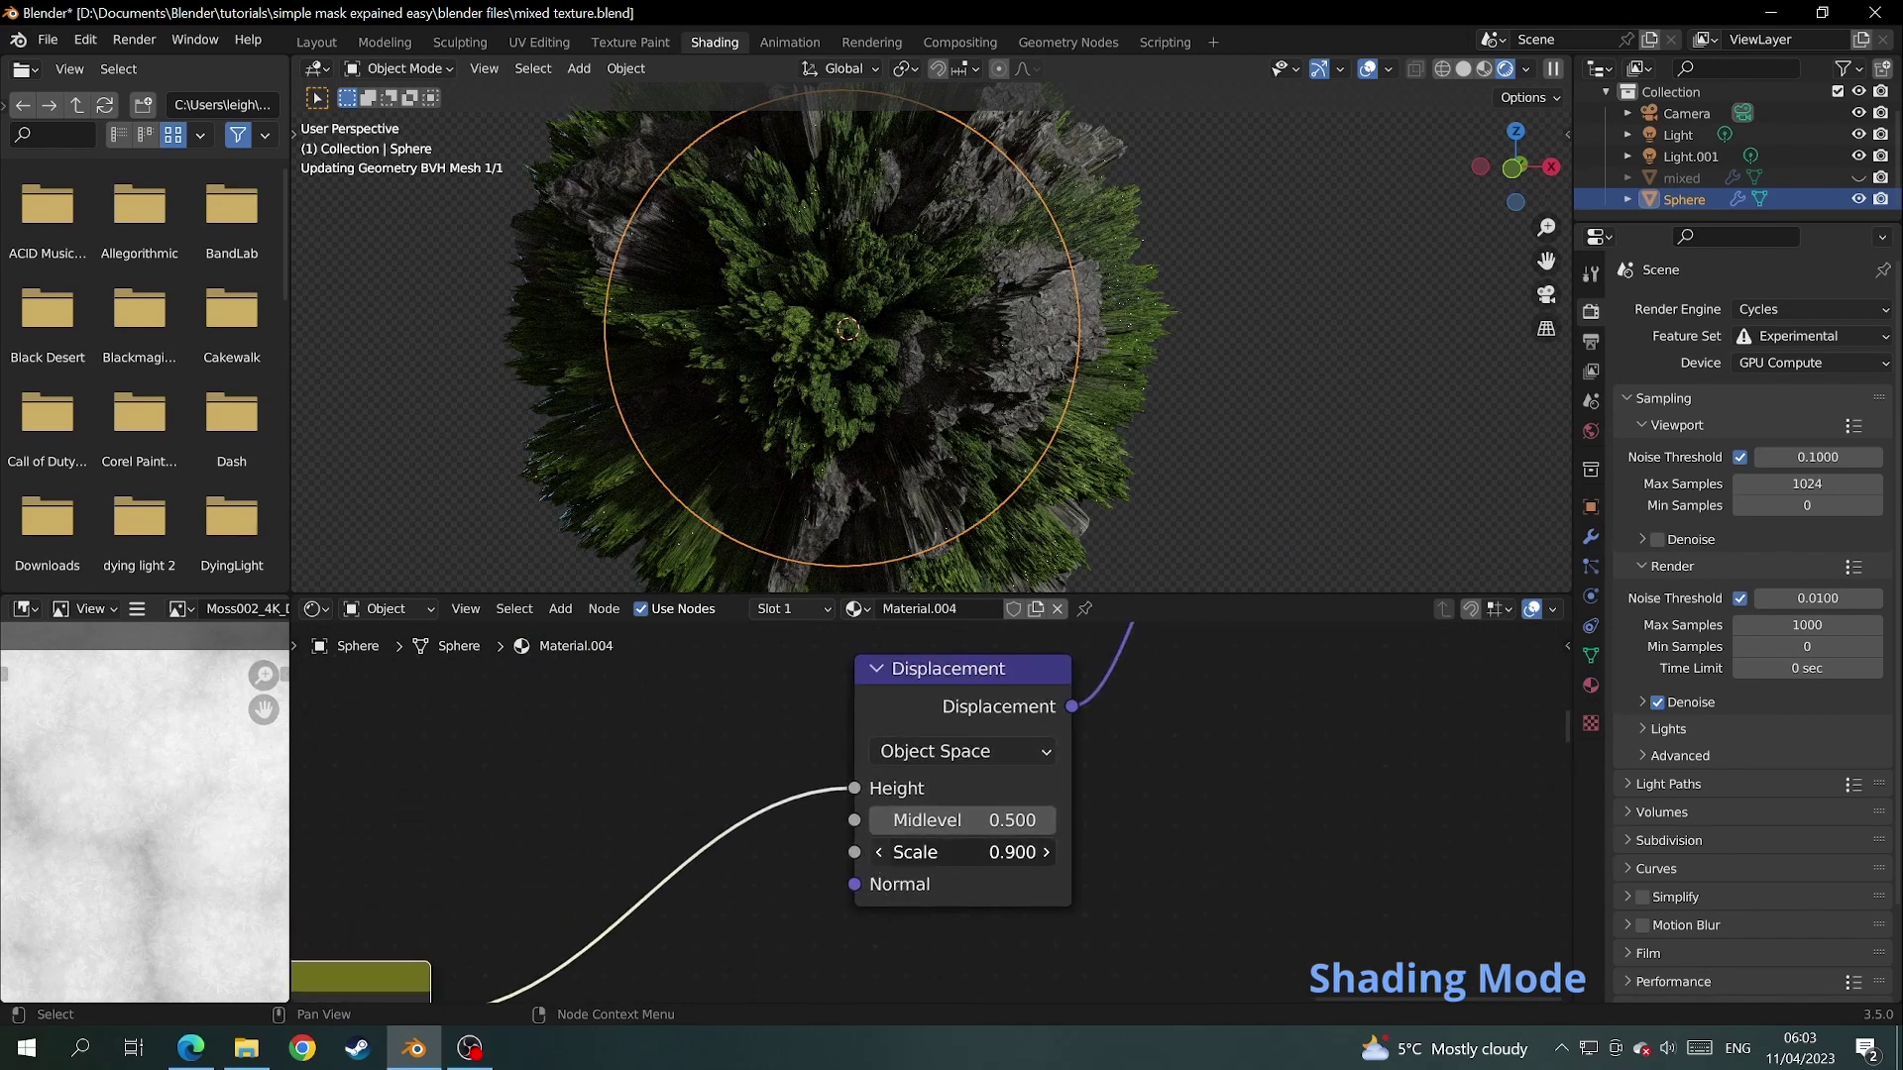
left_click(879, 852)
left_click(879, 852)
left_click(879, 853)
left_click(879, 853)
left_click(879, 852)
left_click(879, 852)
left_click(879, 852)
left_click(879, 852)
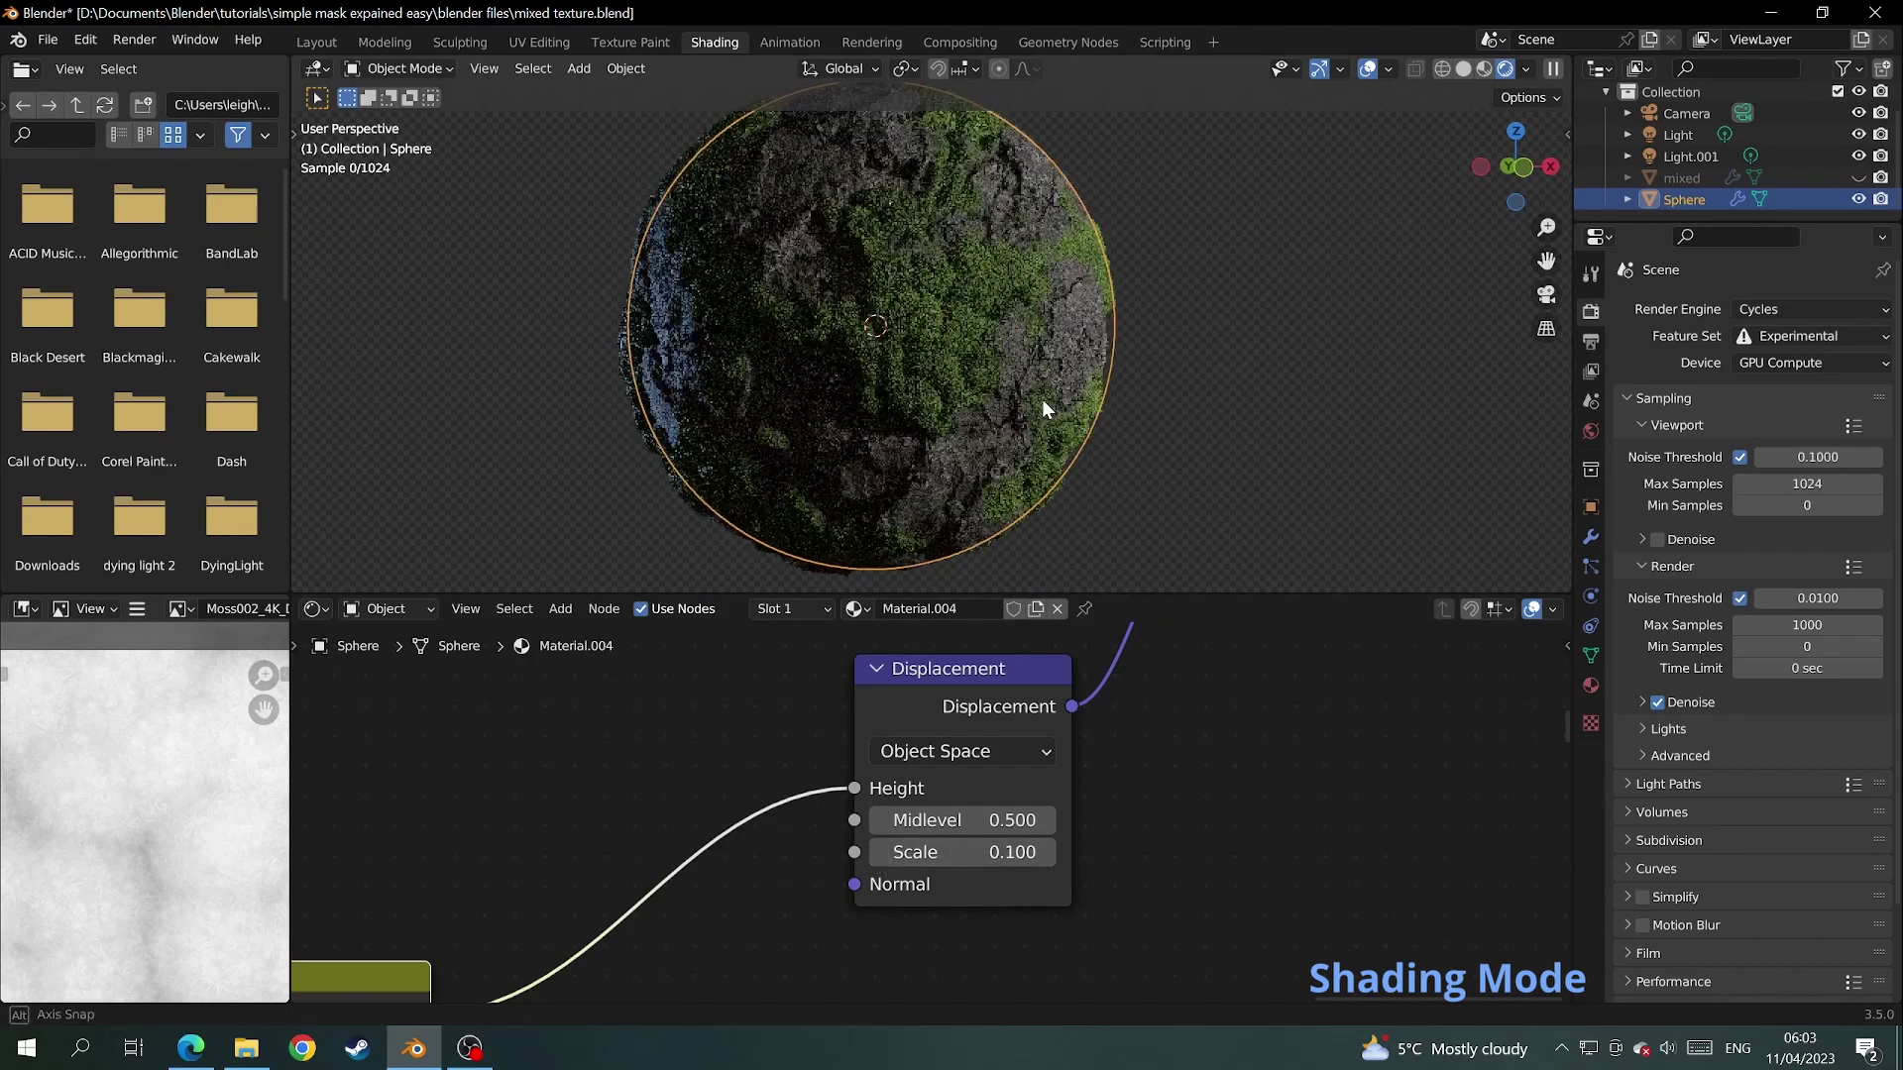
- Shift the ColorRamp's black and white stops toward the white end, with the white stop at about 0.671
scroll(1050, 394, "up", 3)
middle_click_drag(1057, 391, 1002, 375)
left_click(1292, 458)
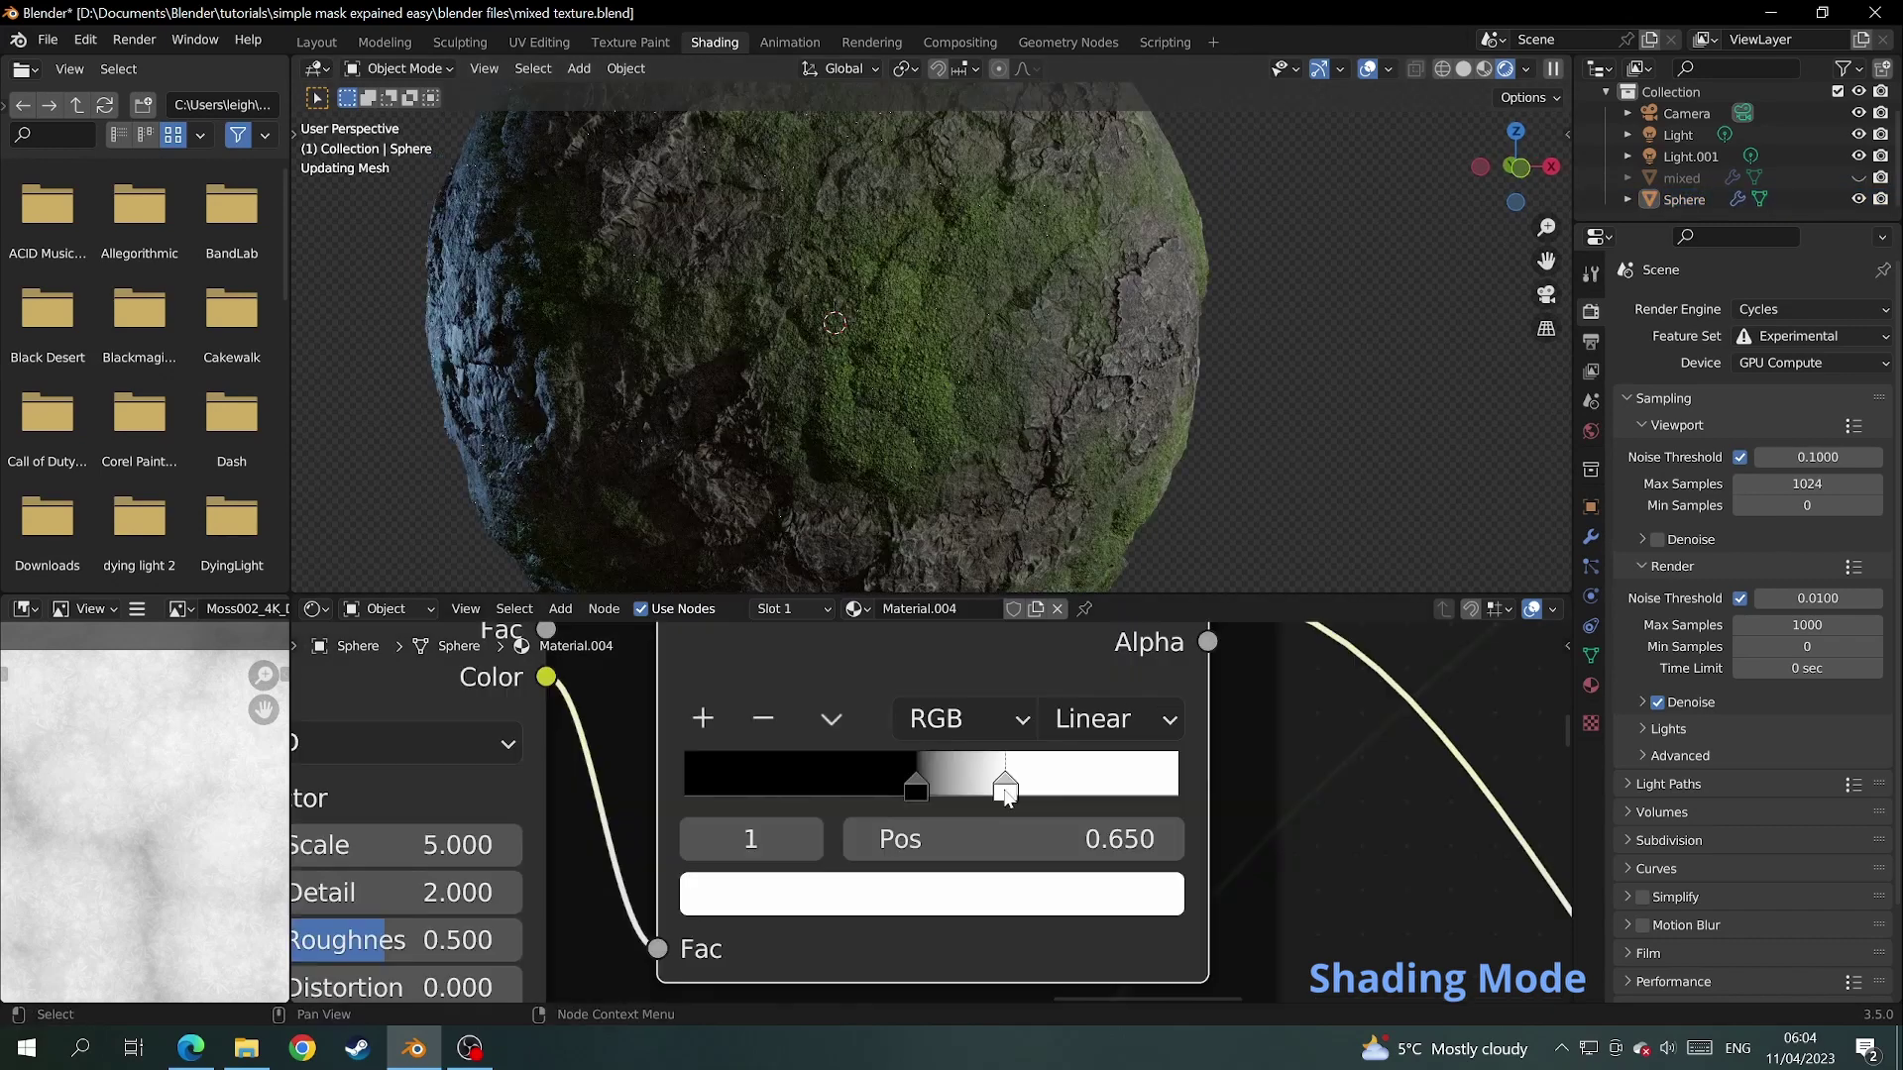
mouse_move(998, 785)
left_mouse_down()
mouse_move(971, 799)
mouse_move(1025, 800)
left_mouse_up()
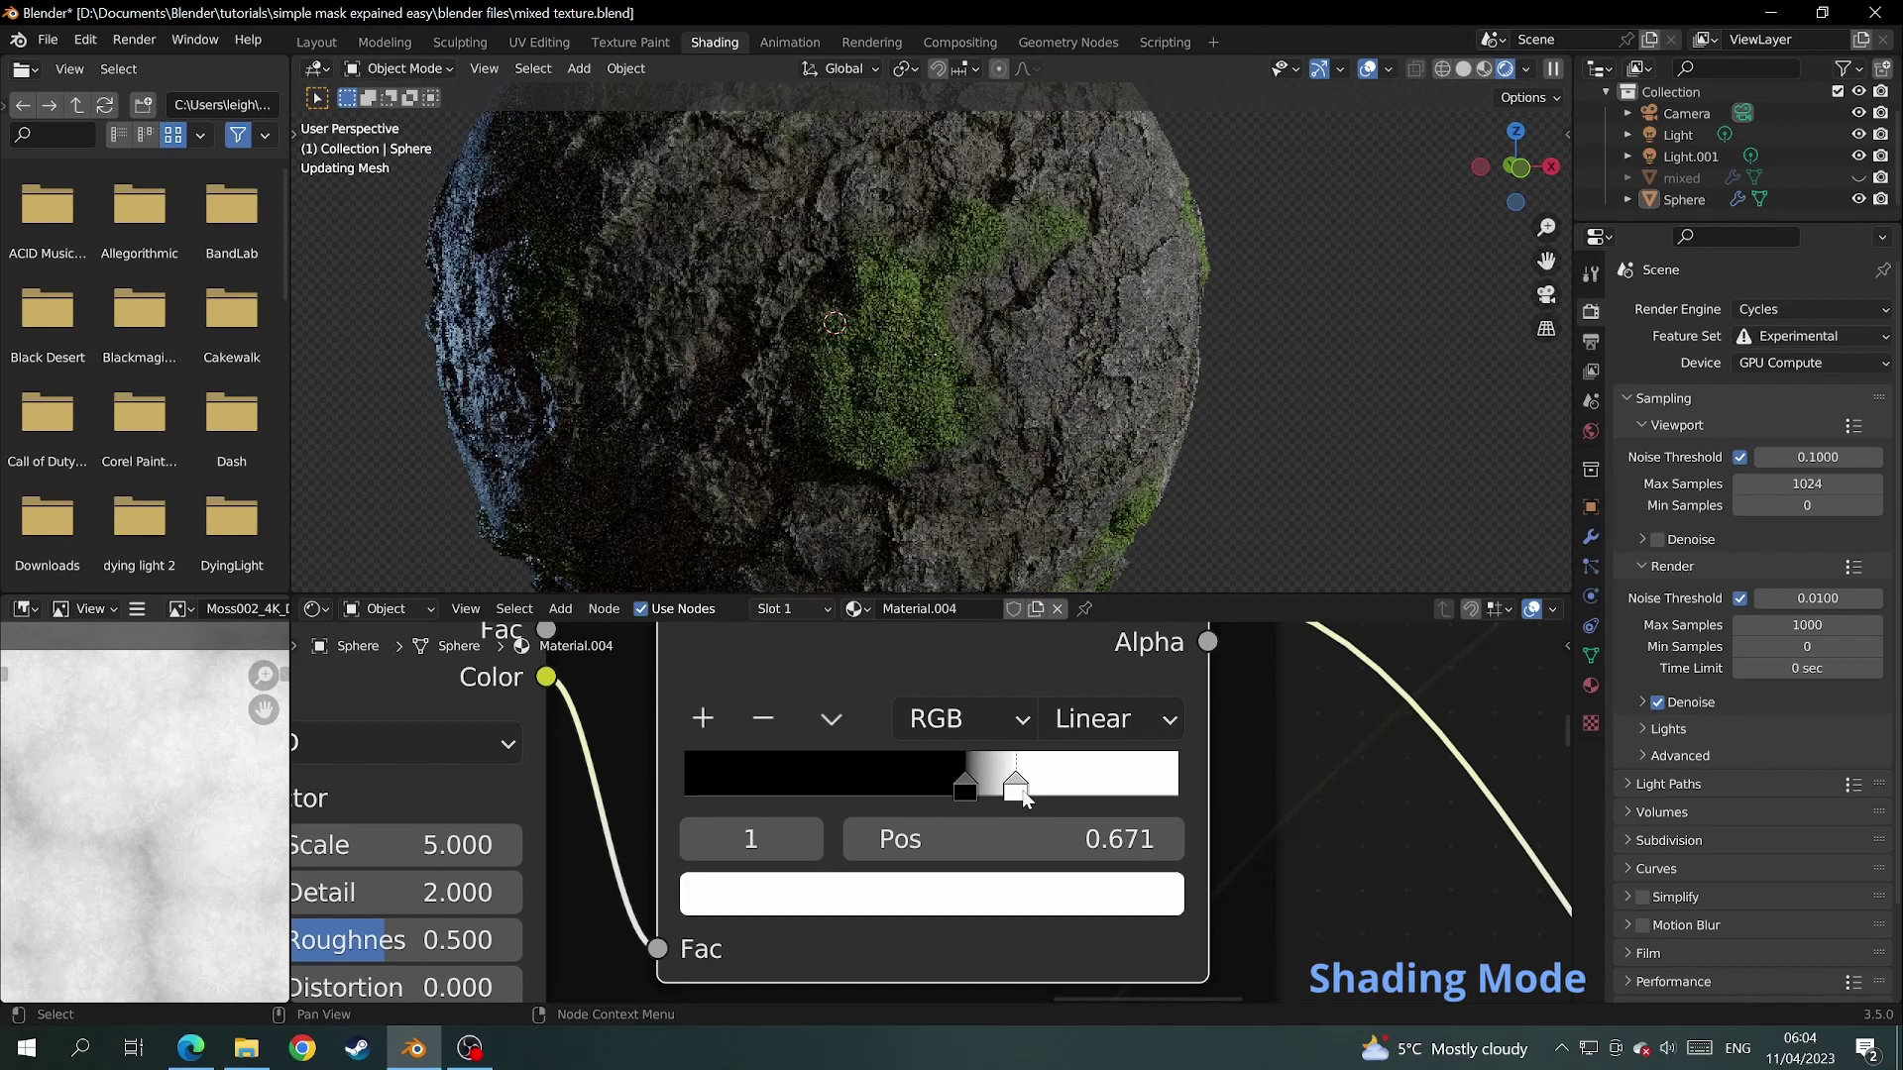